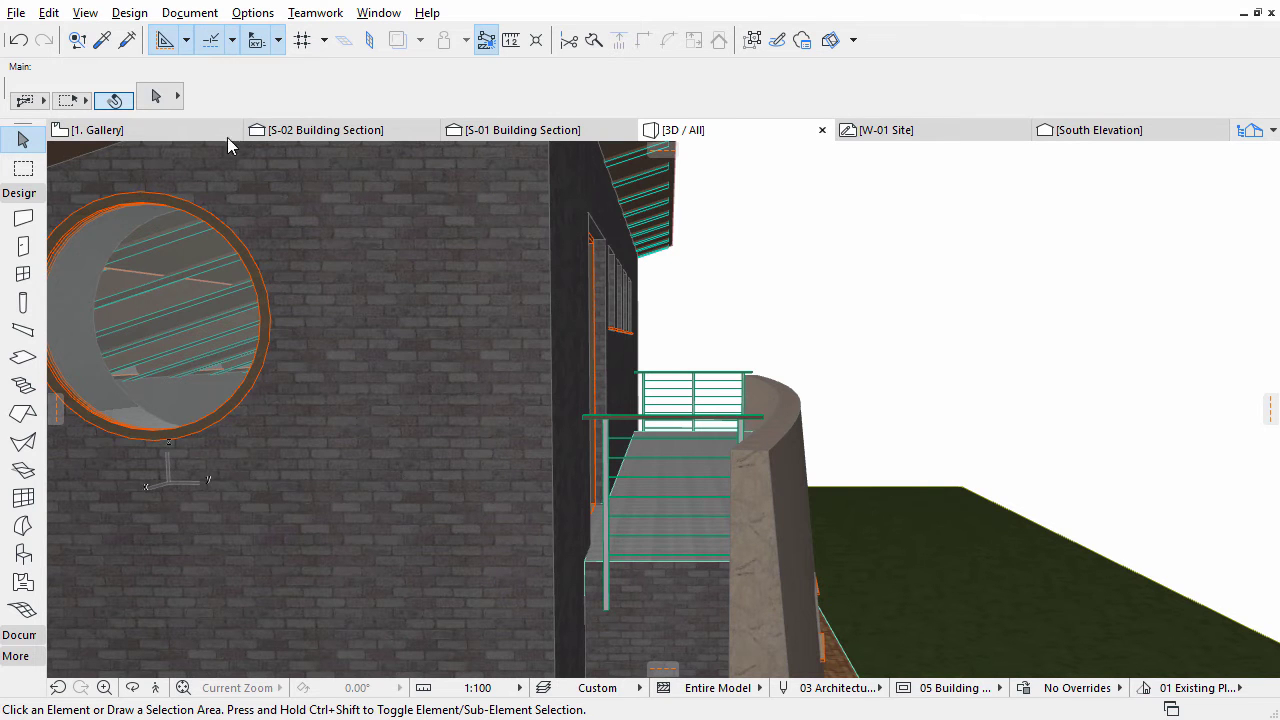
- Switch from the 3D / All window to the 1. Gallery floor plan
{"action": "left_click", "coordinate": [199, 128]}
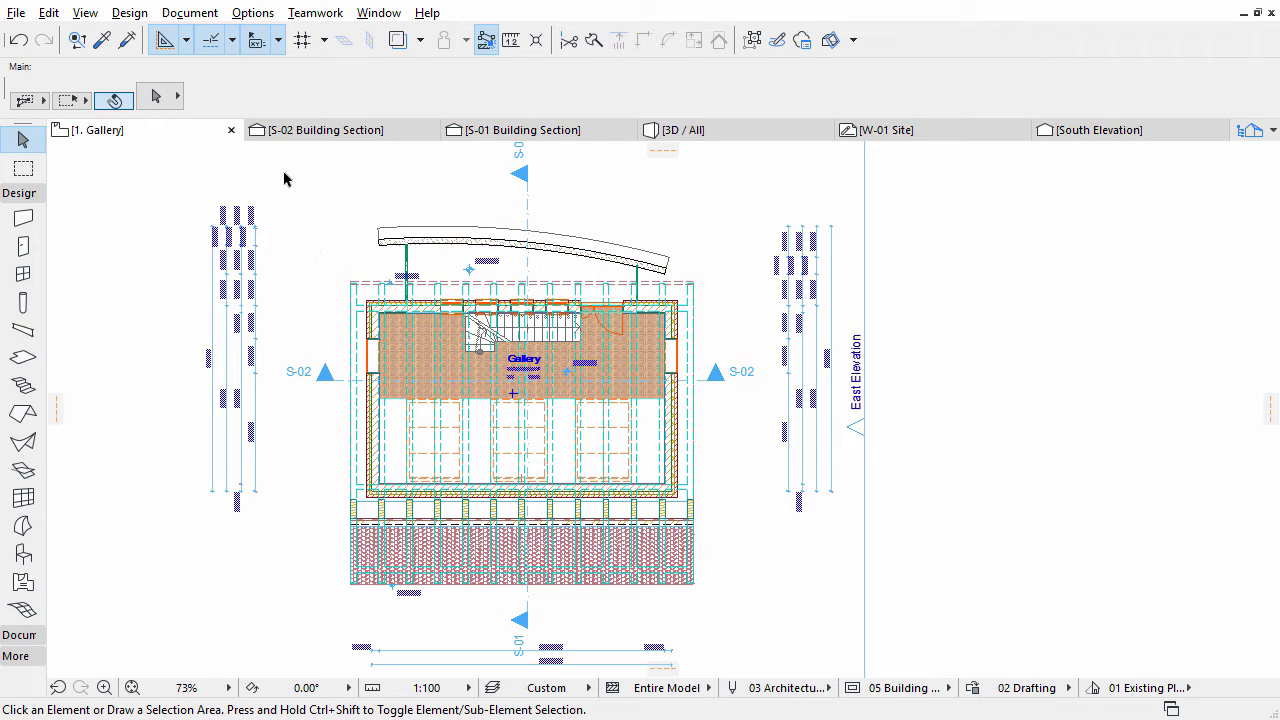
- Open the Profile Manager from Options > Element Attributes and move its palette to the left
{"action": "left_click", "coordinate": [265, 18]}
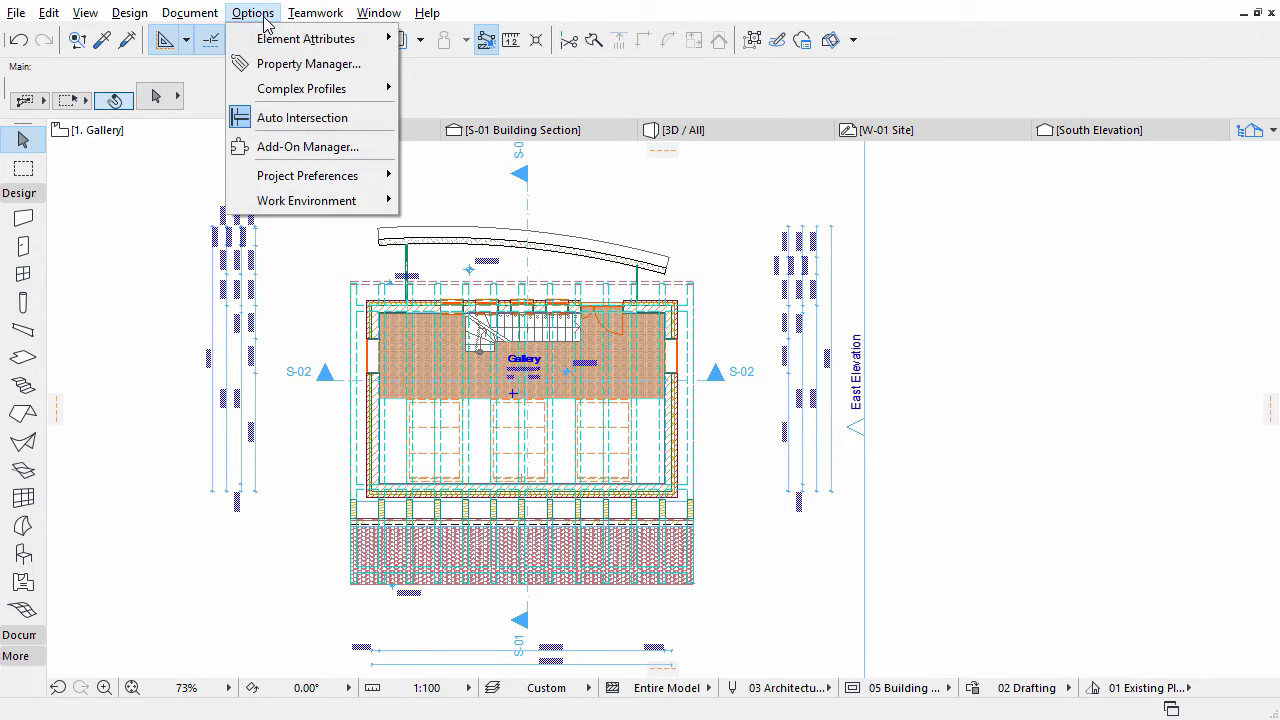
{"action": "mouse_move", "coordinate": [253, 43]}
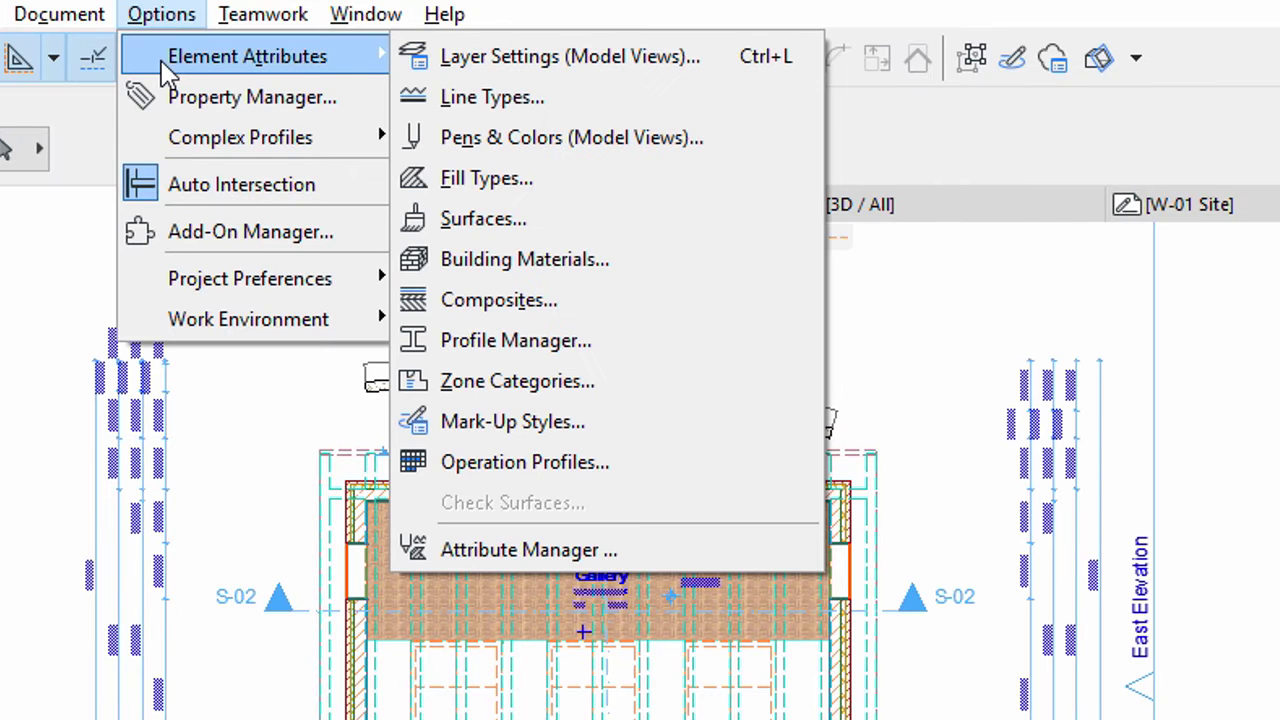
{"action": "left_click", "coordinate": [519, 358]}
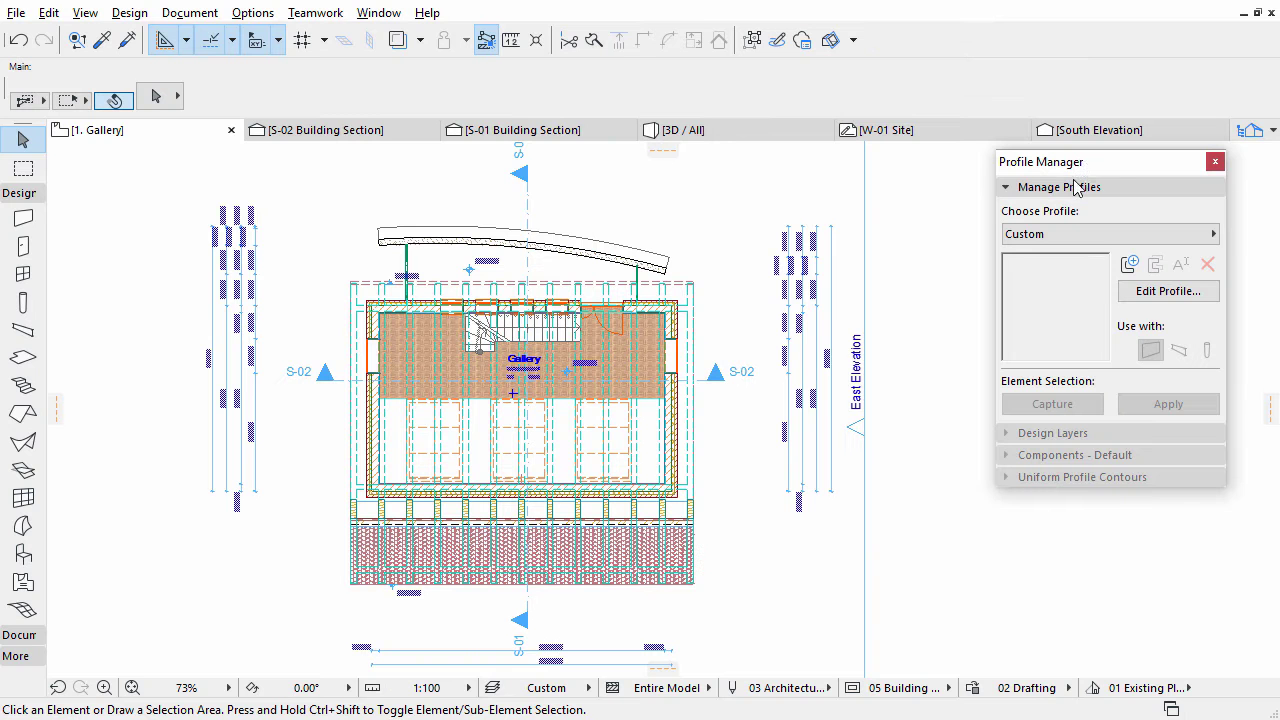
{"action": "left_click_drag", "start_coordinate": [1082, 168], "coordinate": [195, 175]}
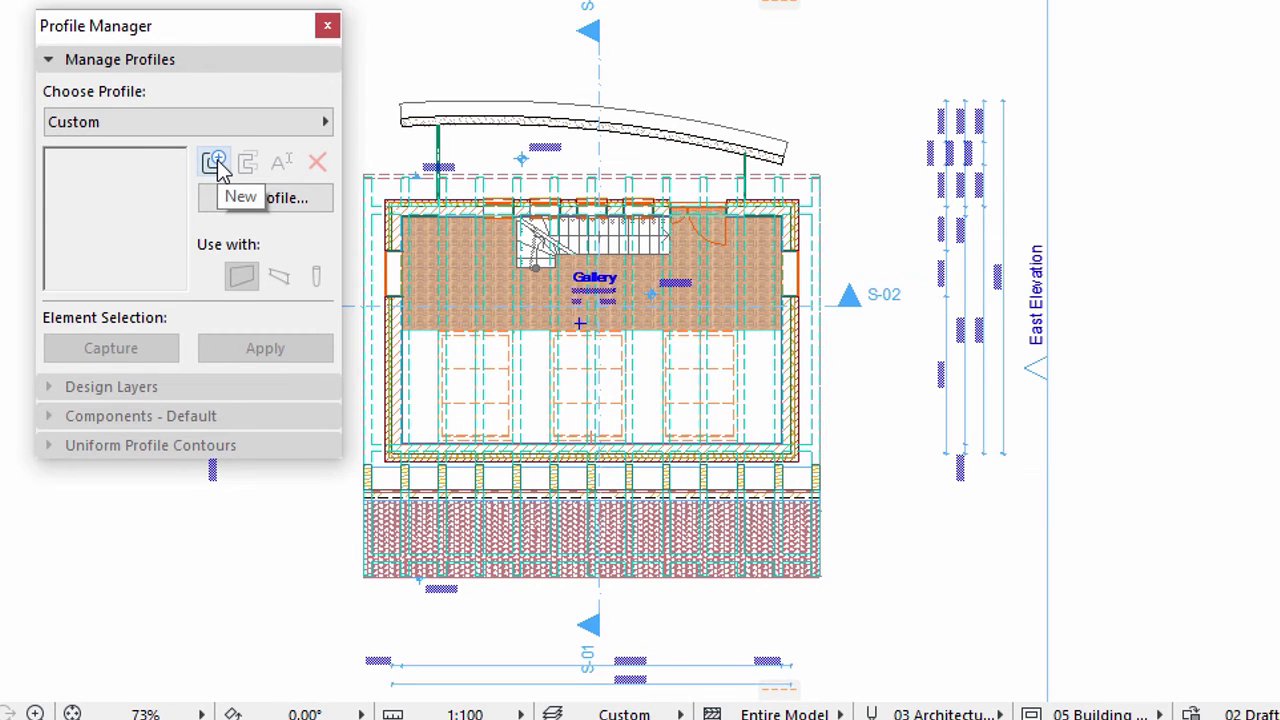
- Add a new custom profile named 'Gallery railing'
{"action": "left_click", "coordinate": [215, 163]}
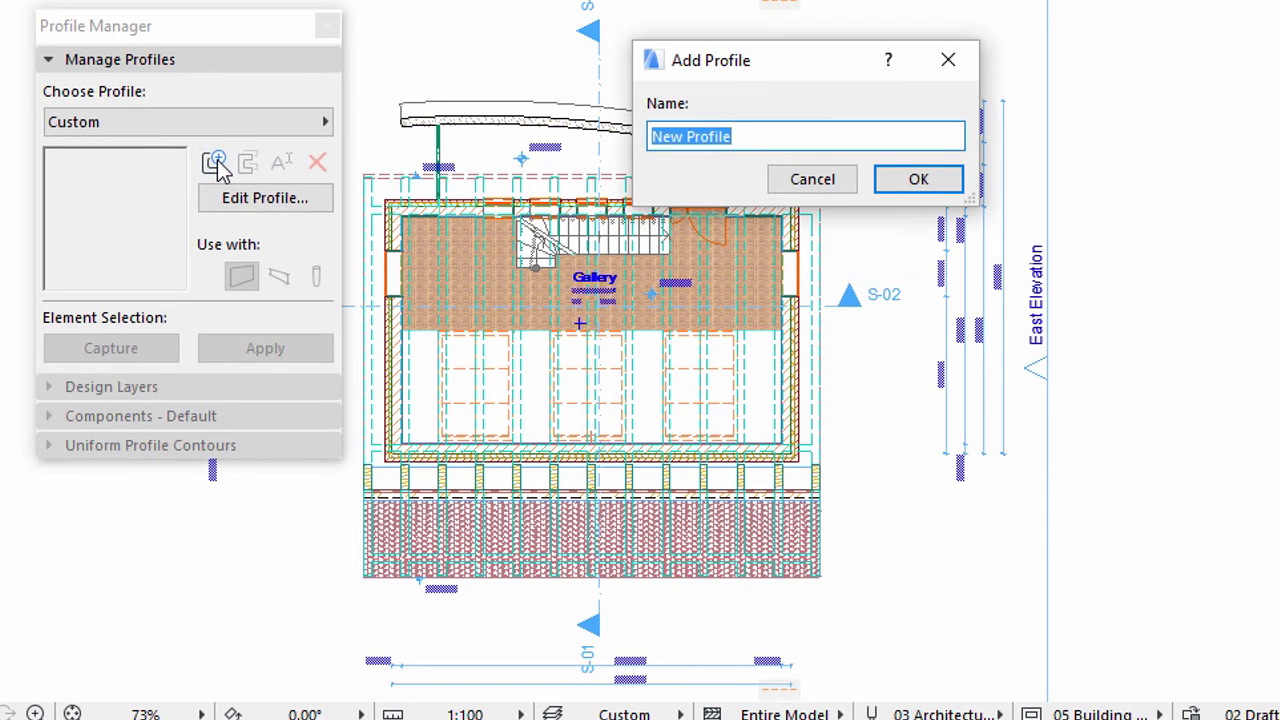
{"action": "type", "text": "Gallery "}
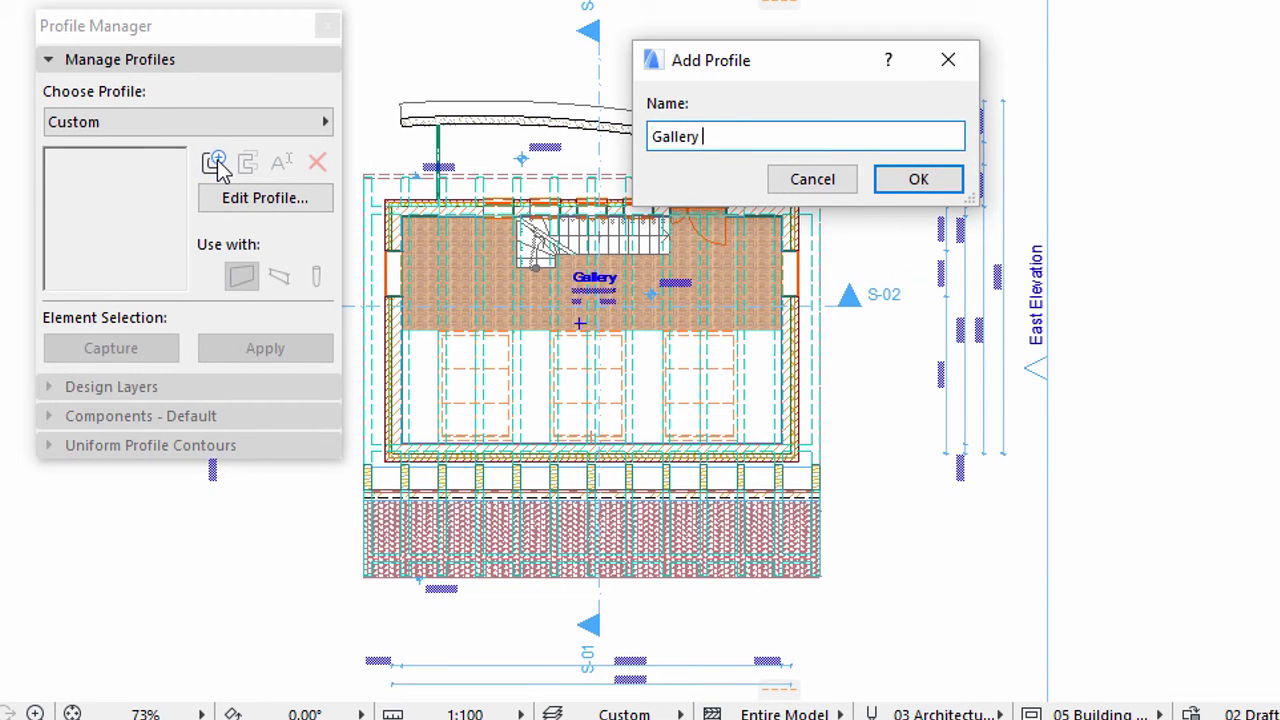
{"action": "type", "text": "railing"}
{"action": "left_click", "coordinate": [917, 186]}
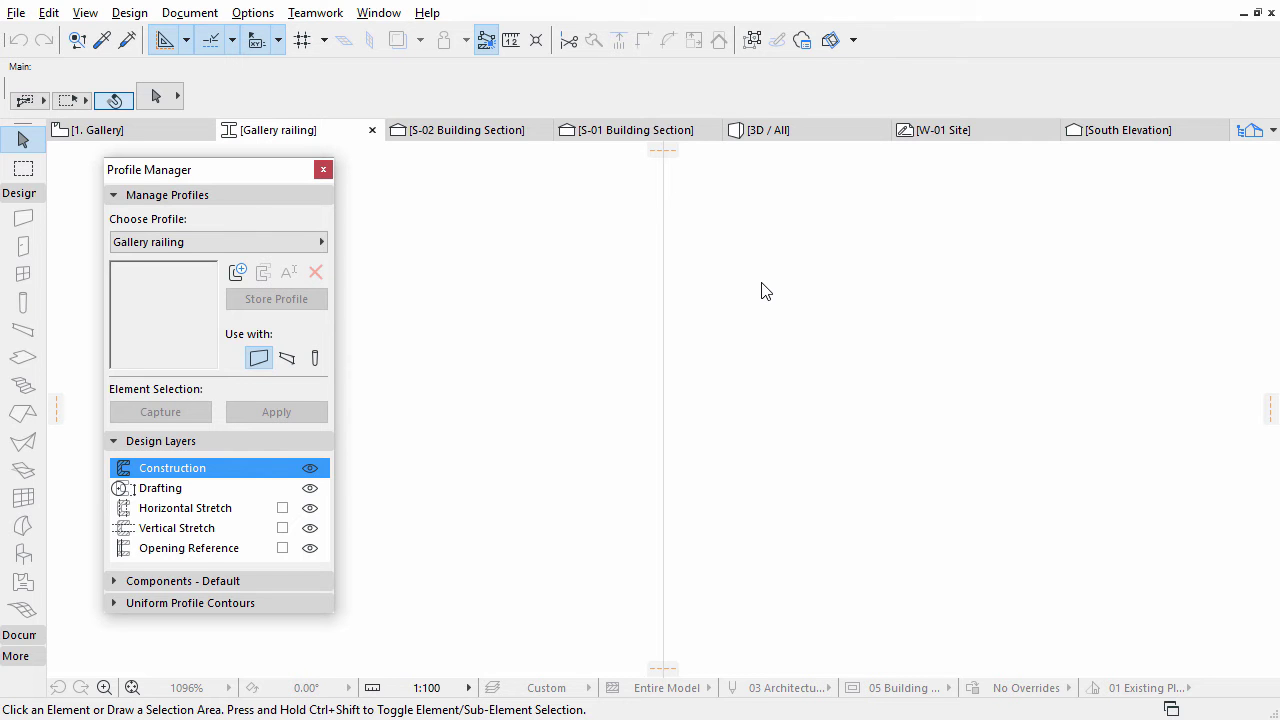
- Set the Fill tool to Timber - Floor with Rectangular geometry and start a fill at the origin
{"action": "scroll", "coordinate": [793, 461], "scroll_direction": "up", "scroll_amount": 5}
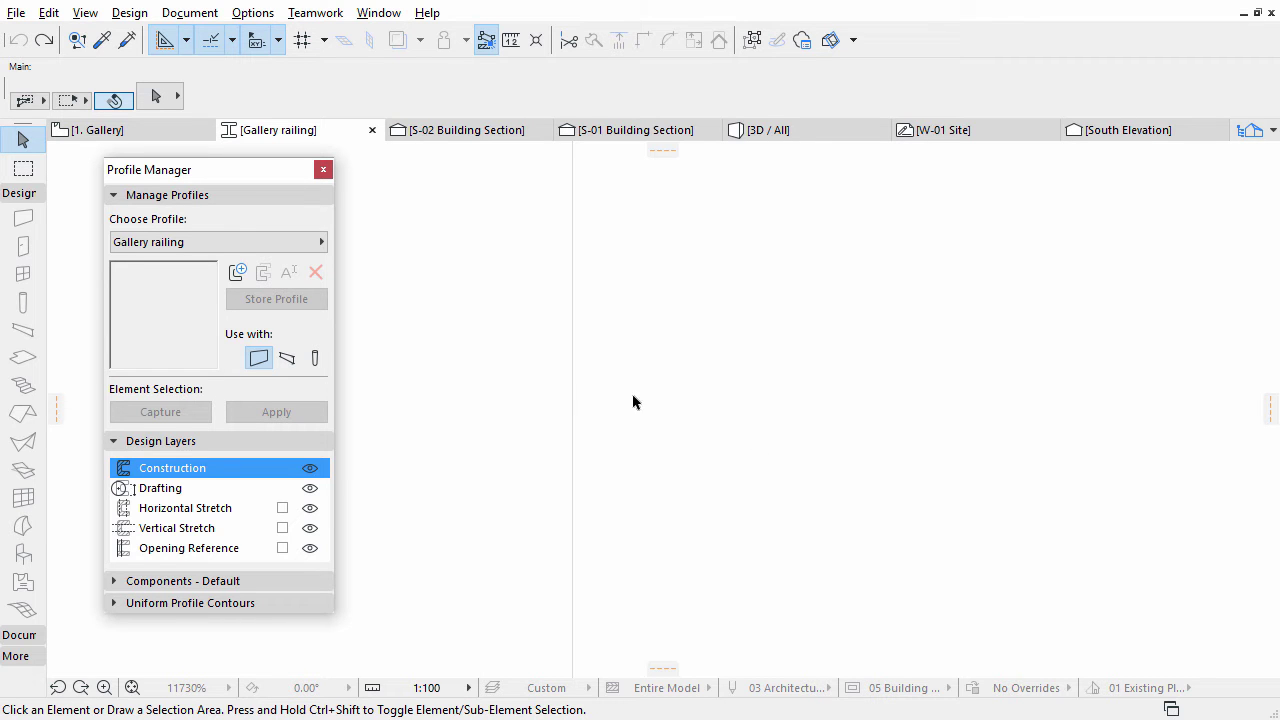
{"action": "left_click", "coordinate": [17, 198]}
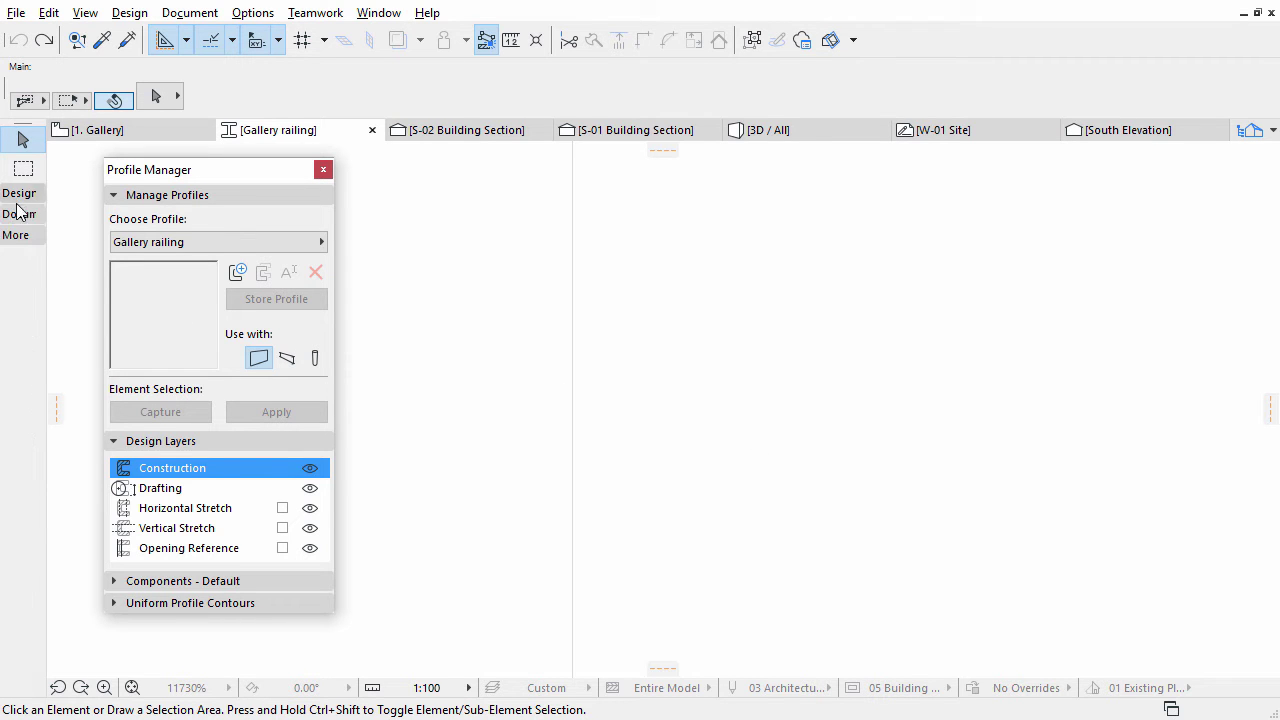
{"action": "left_click", "coordinate": [18, 212]}
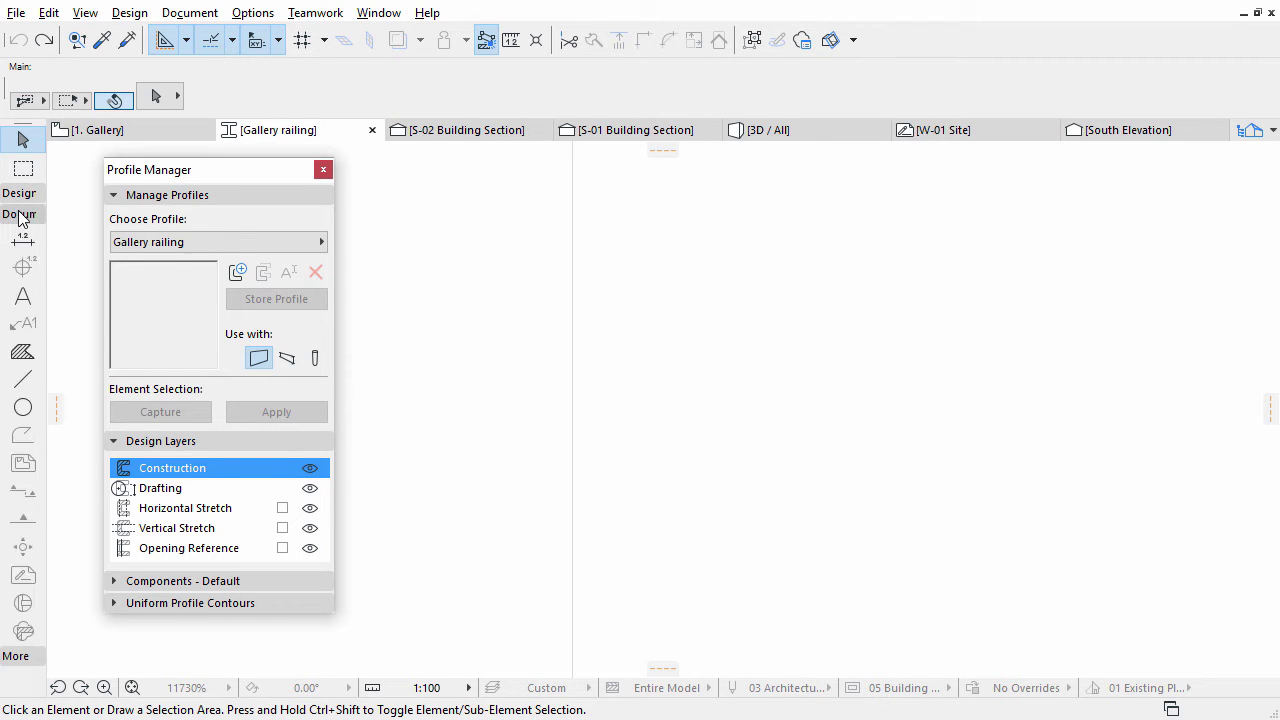
{"action": "left_click", "coordinate": [22, 355]}
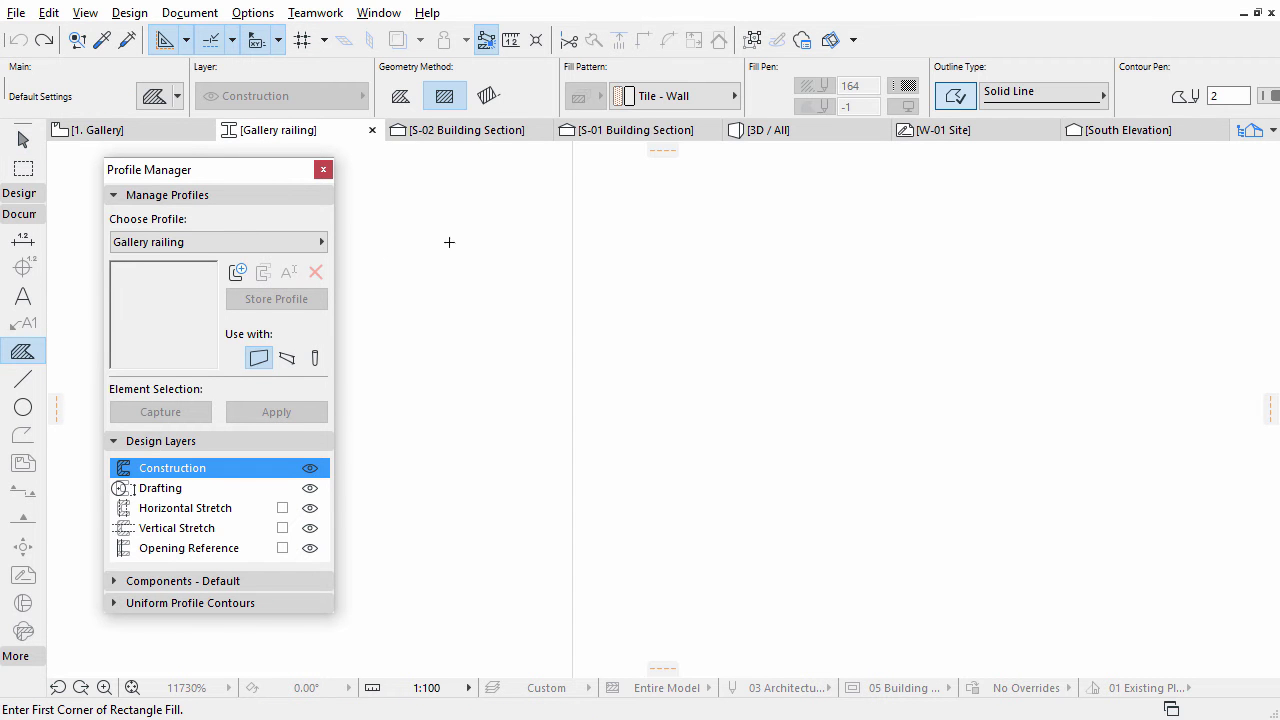
{"action": "left_click", "coordinate": [684, 103]}
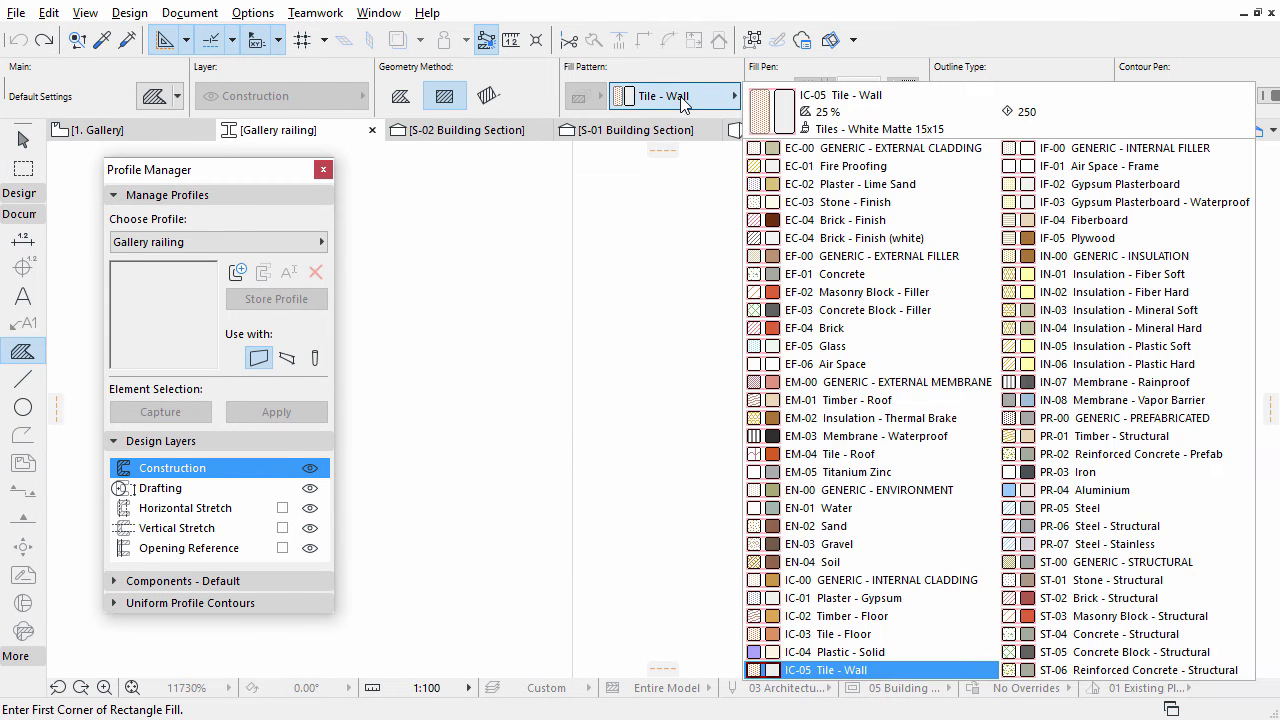
{"action": "left_click", "coordinate": [899, 615]}
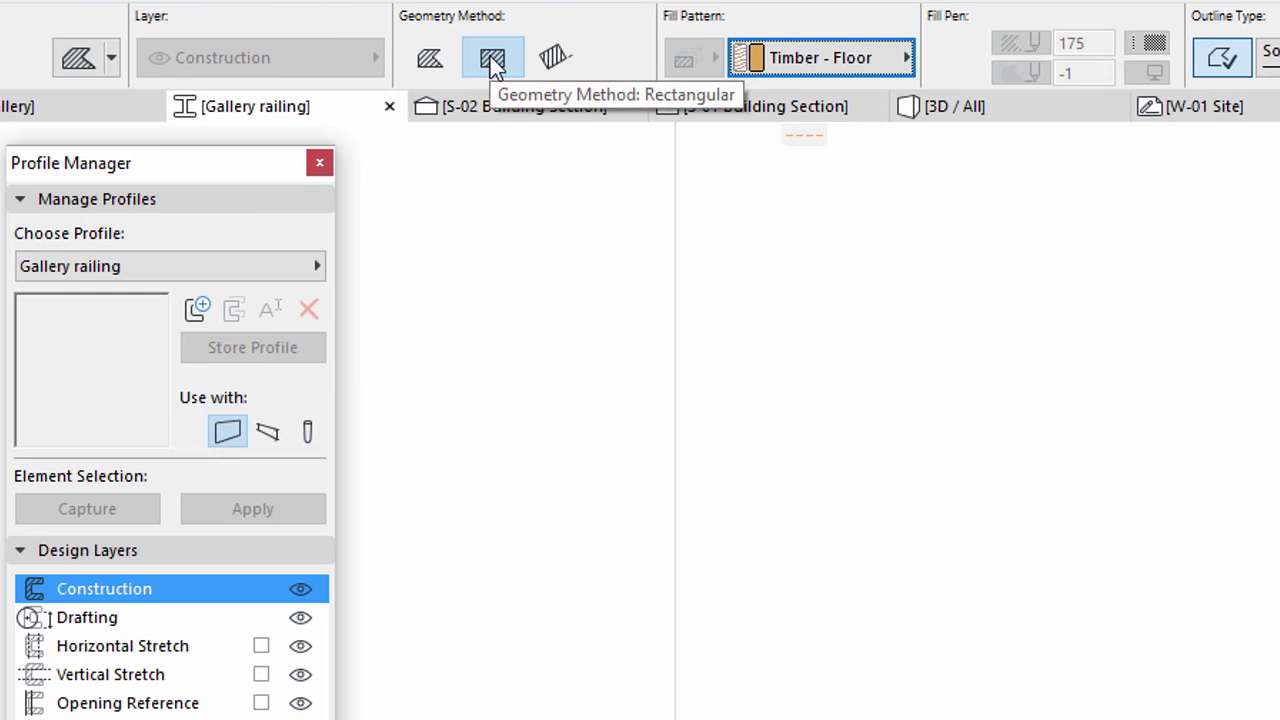
{"action": "left_click", "coordinate": [492, 62]}
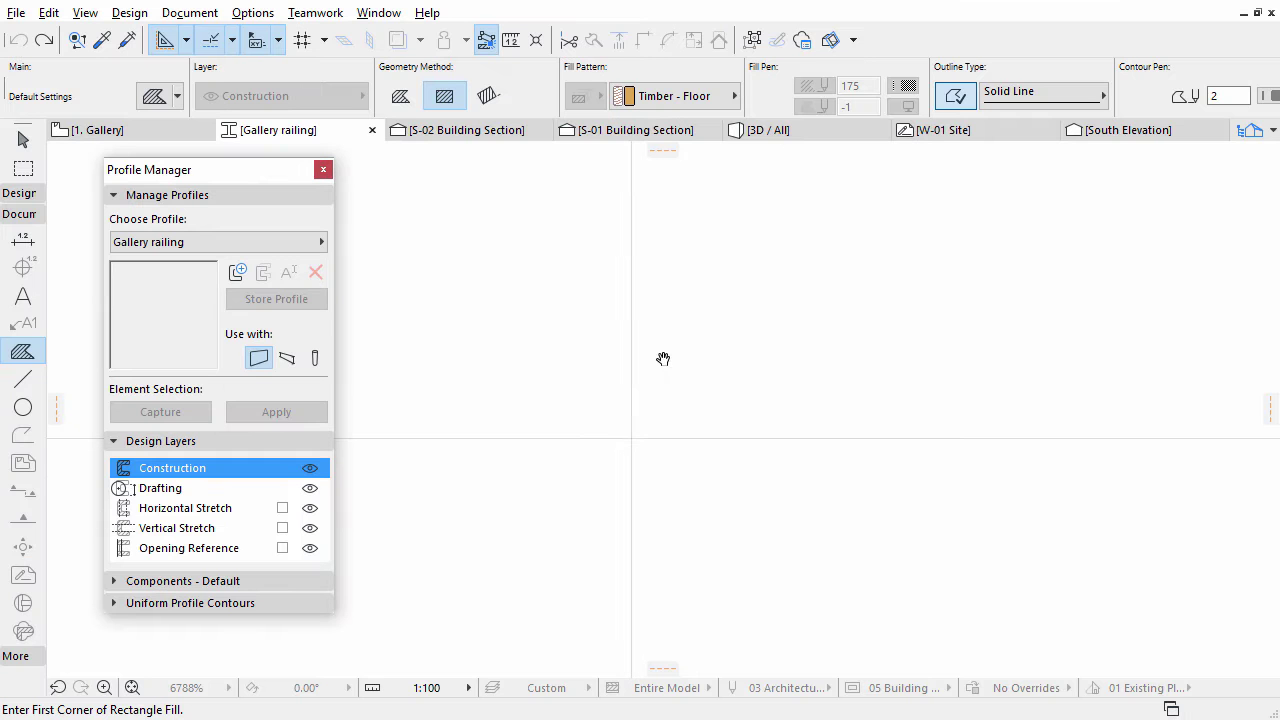
{"action": "middle_click_drag", "start_coordinate": [664, 442], "coordinate": [680, 542]}
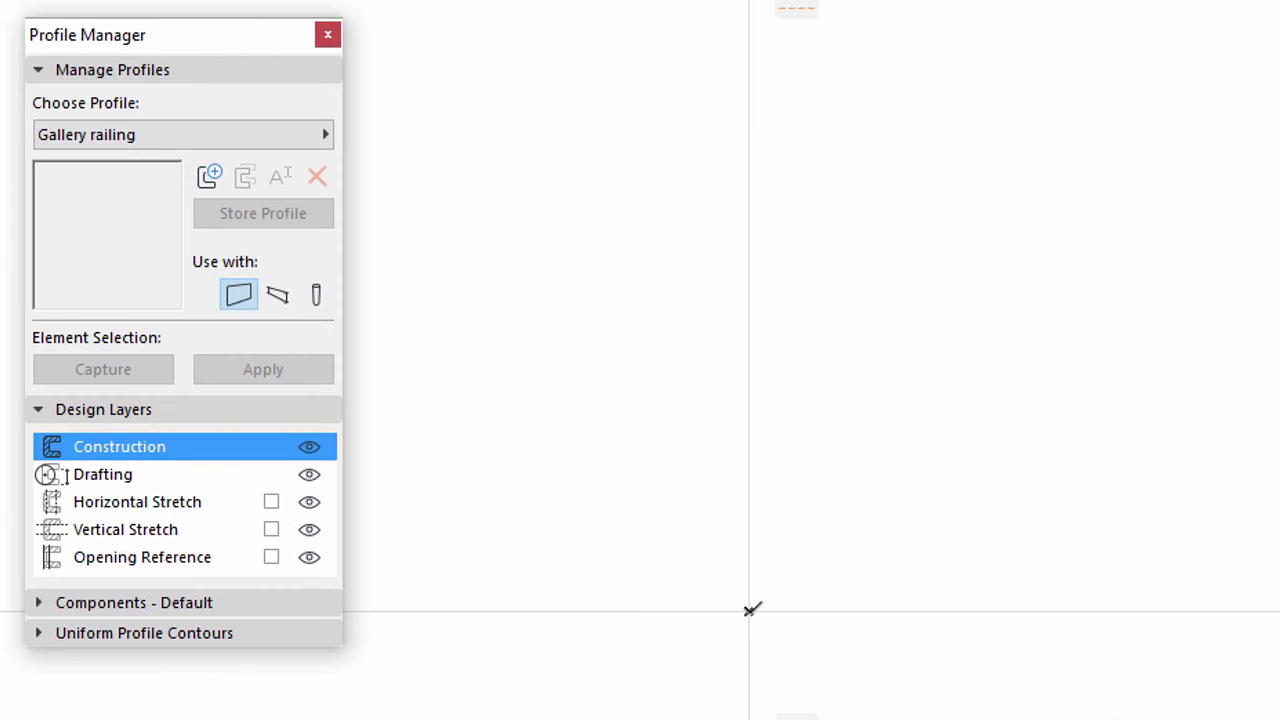
{"action": "left_click", "coordinate": [627, 588]}
- Finish the timber fill as a 0.05 by 0.20 rectangle using tracker coordinates
{"action": "key", "text": "x"}
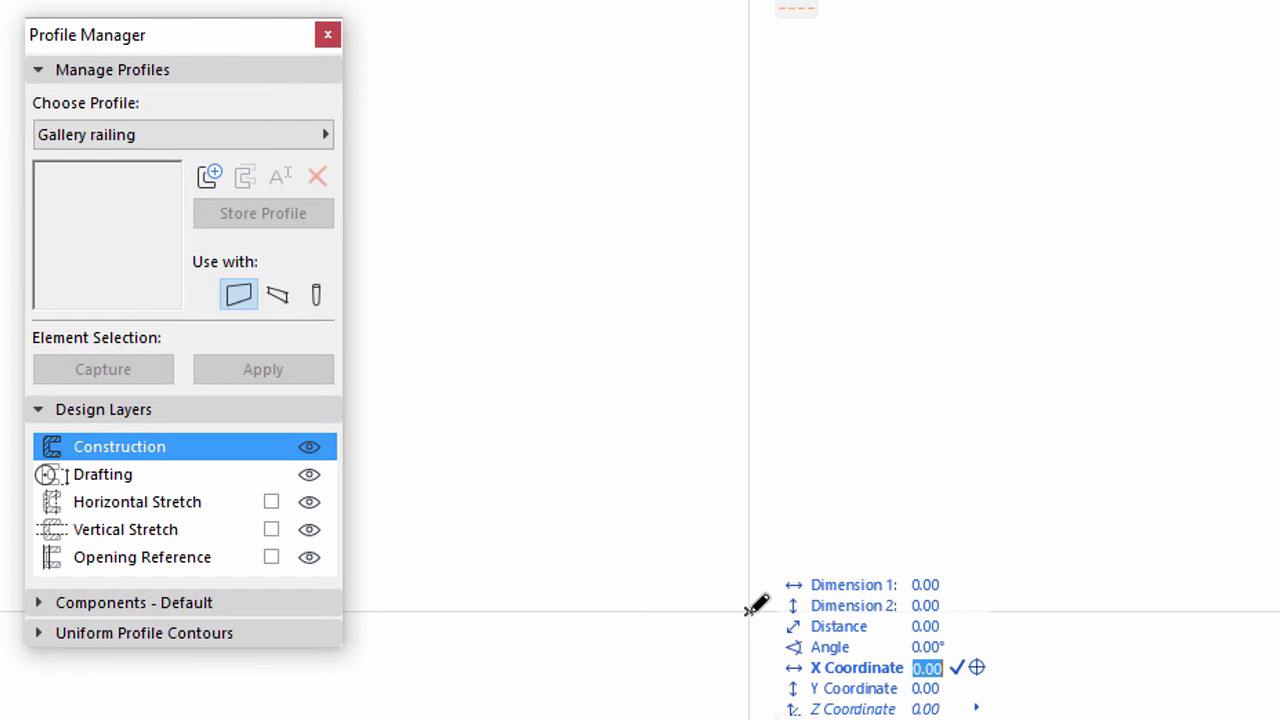
{"action": "type", "text": "0.05"}
{"action": "key", "text": "Tab"}
{"action": "type", "text": "0.20"}
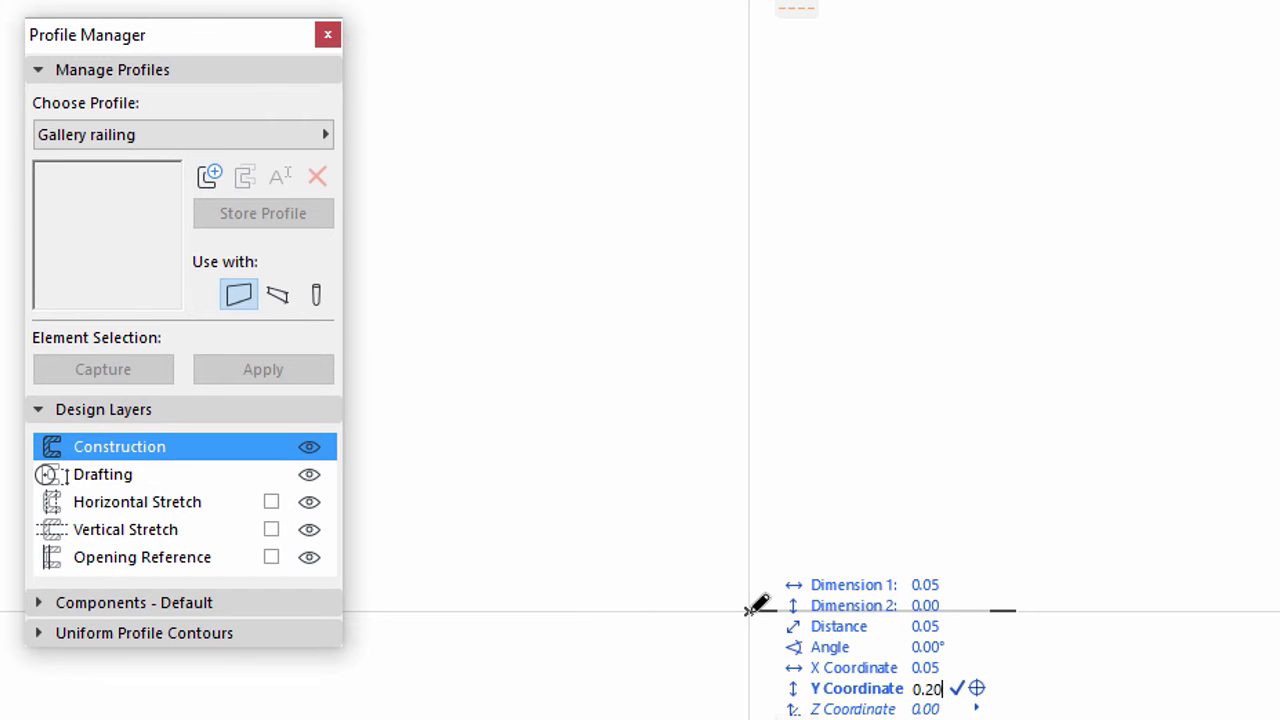
{"action": "key", "text": "Return"}
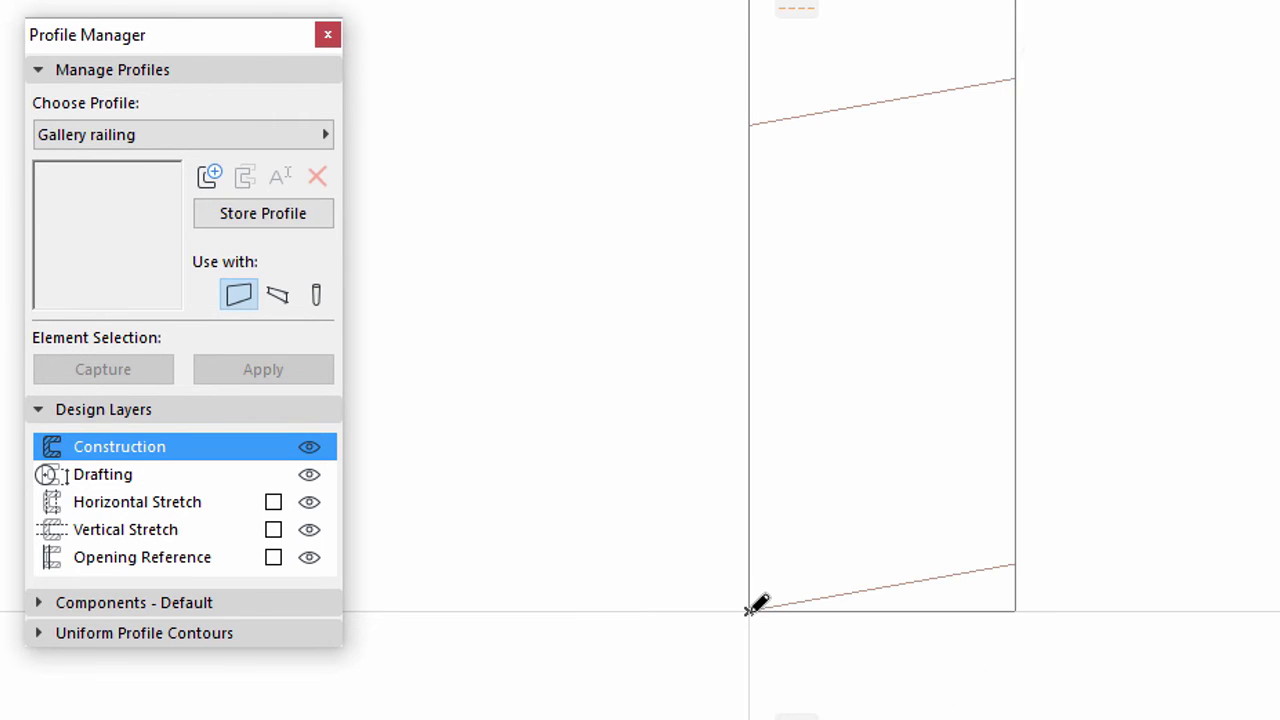
{"action": "scroll", "coordinate": [713, 301], "scroll_direction": "down", "scroll_amount": 3}
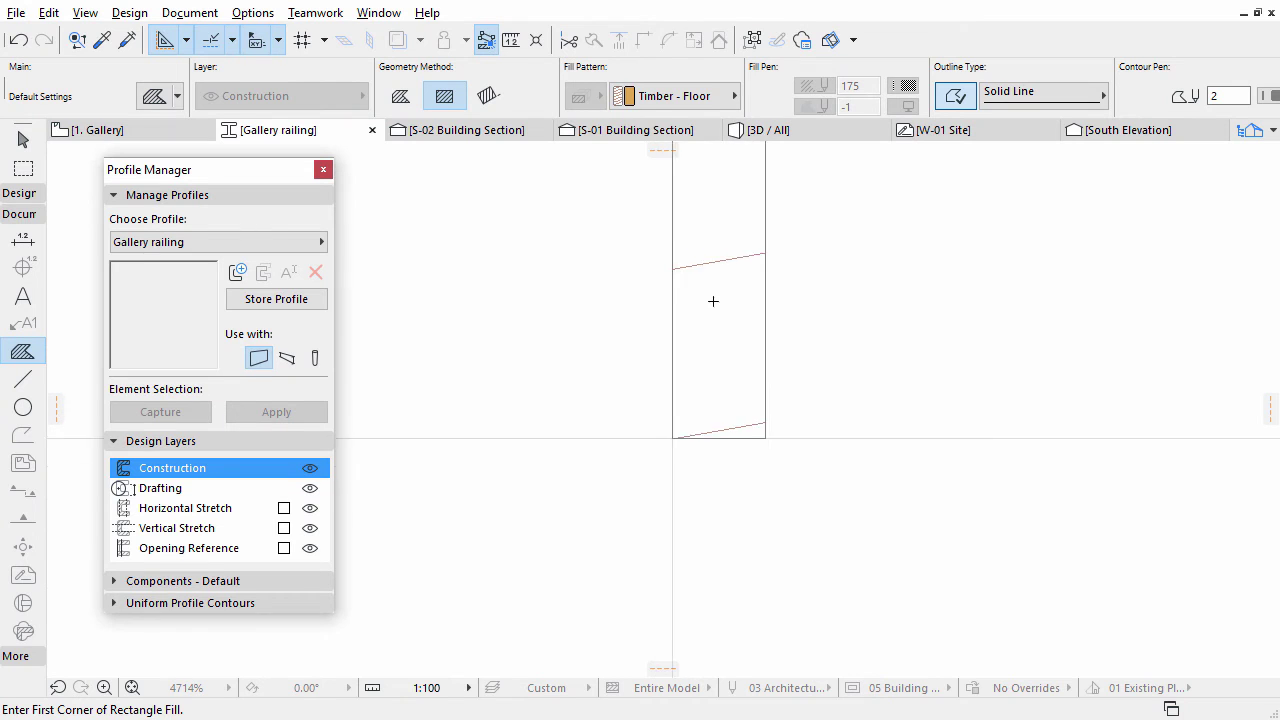
{"action": "scroll", "coordinate": [666, 429], "scroll_direction": "down", "scroll_amount": 3}
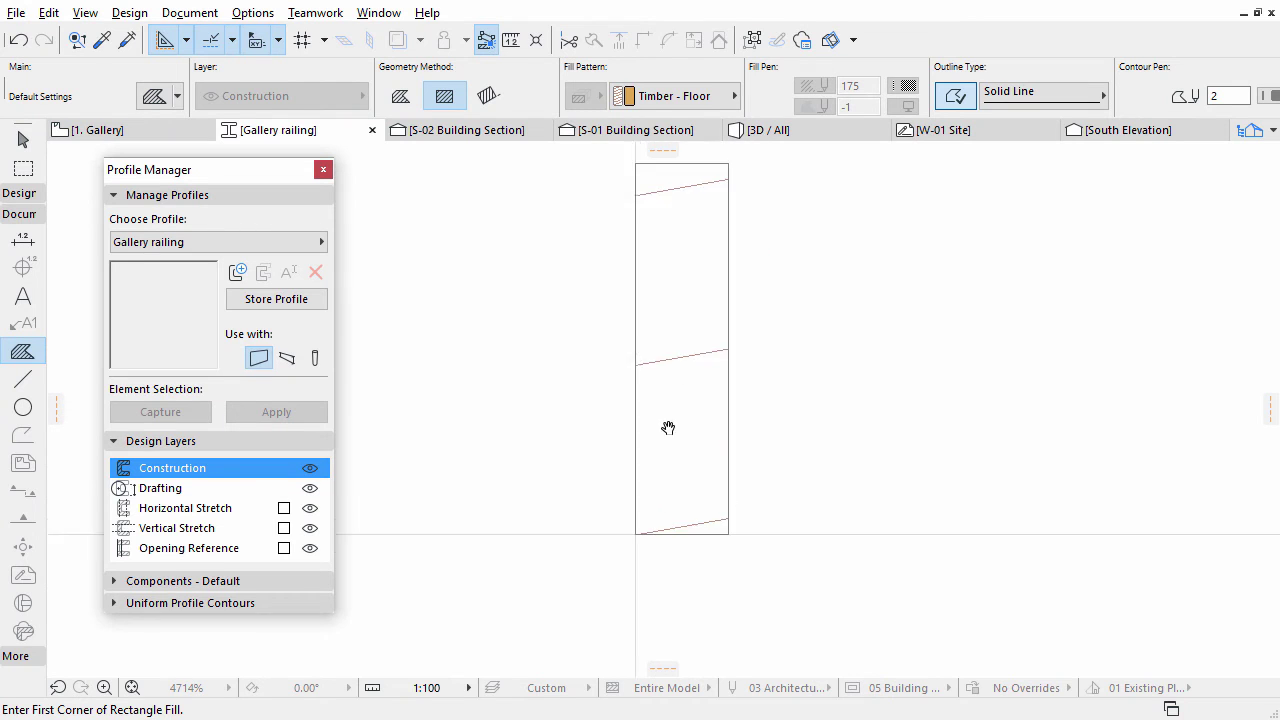
- Draw a 0.01 by 0.15 EF-05 Glass rectangle from the timber block's top-left corner
{"action": "left_click", "coordinate": [736, 97]}
{"action": "left_click", "coordinate": [866, 350]}
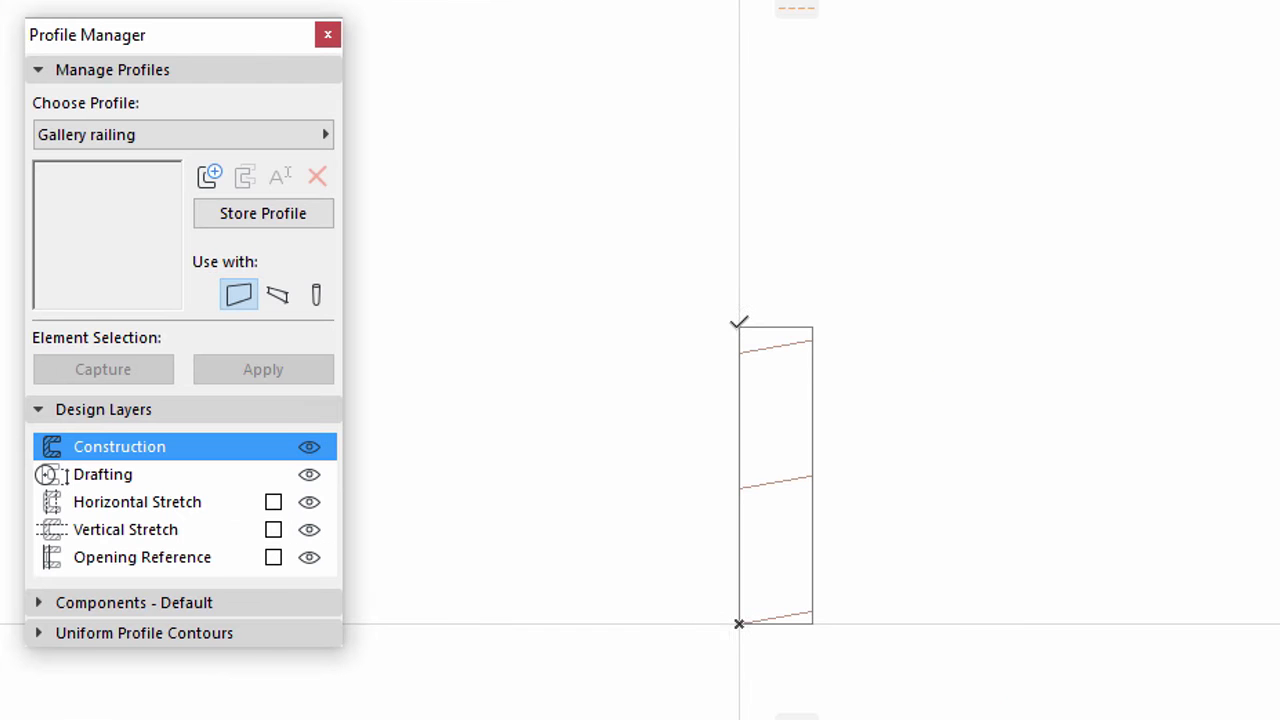
{"action": "left_click", "coordinate": [622, 380]}
{"action": "key", "text": "x"}
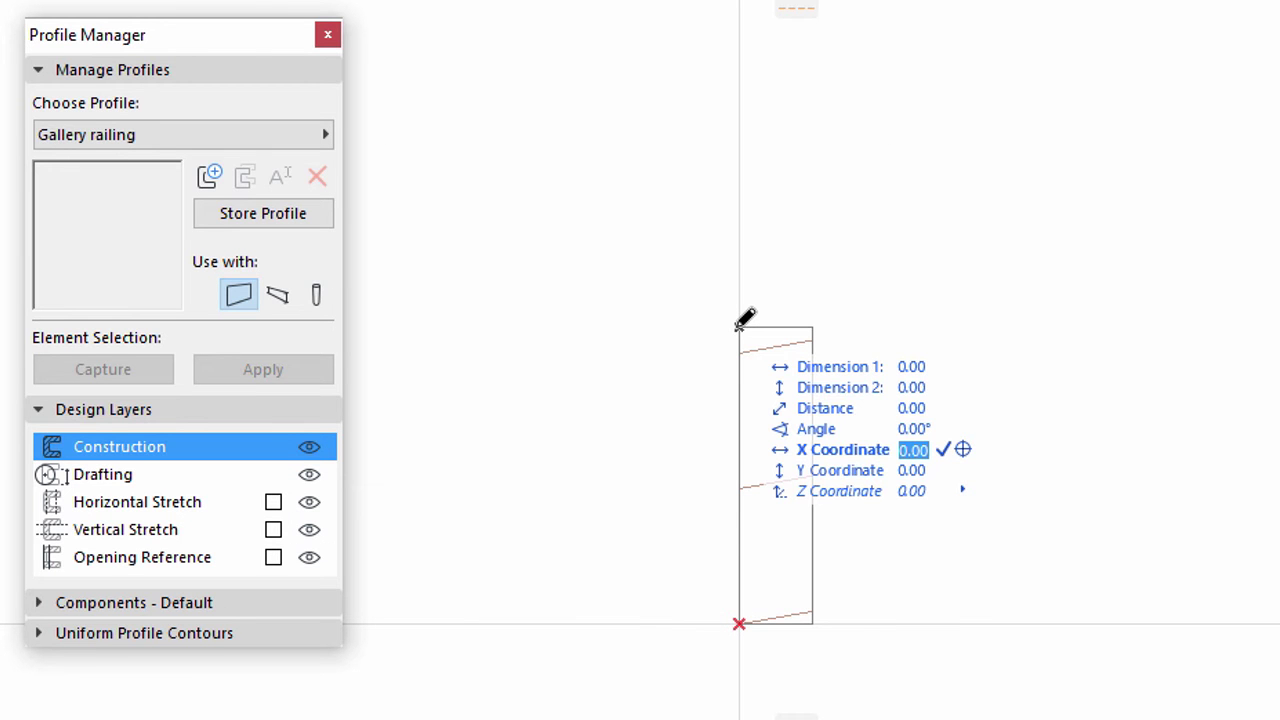
{"action": "type", "text": "0.01"}
{"action": "key", "text": "Tab"}
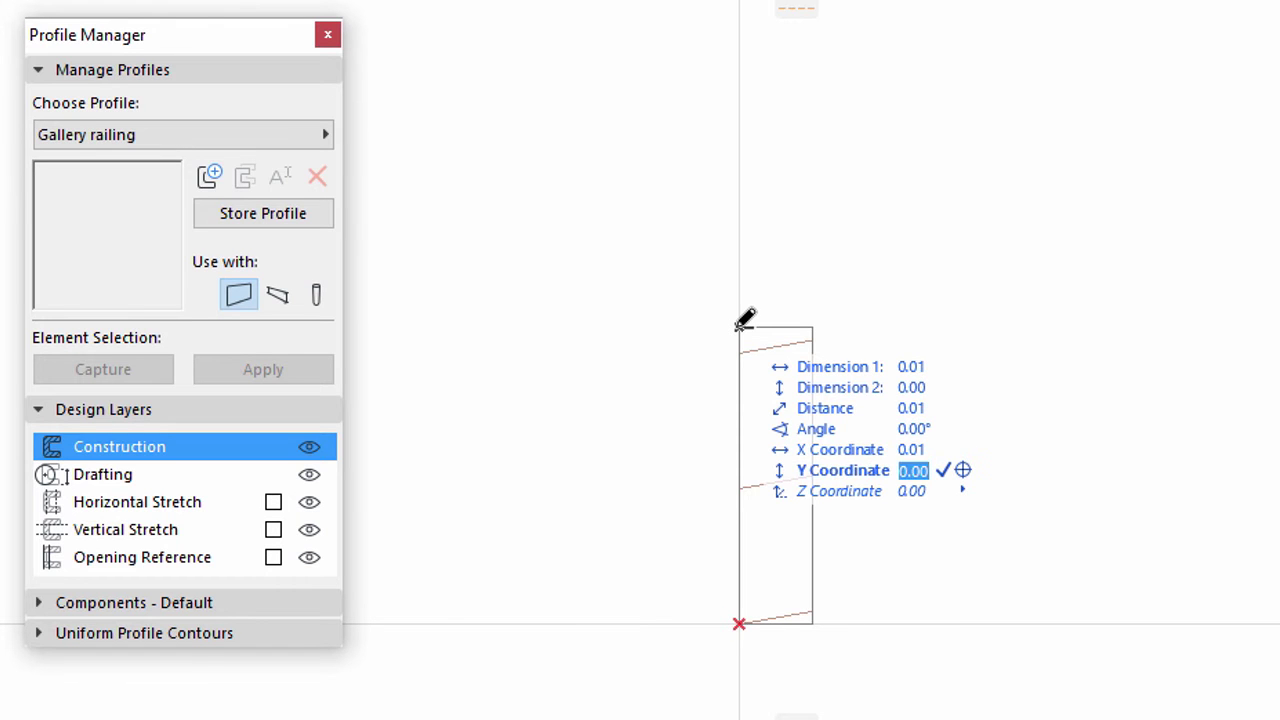
{"action": "type", "text": "0.15"}
{"action": "key", "text": "Return"}
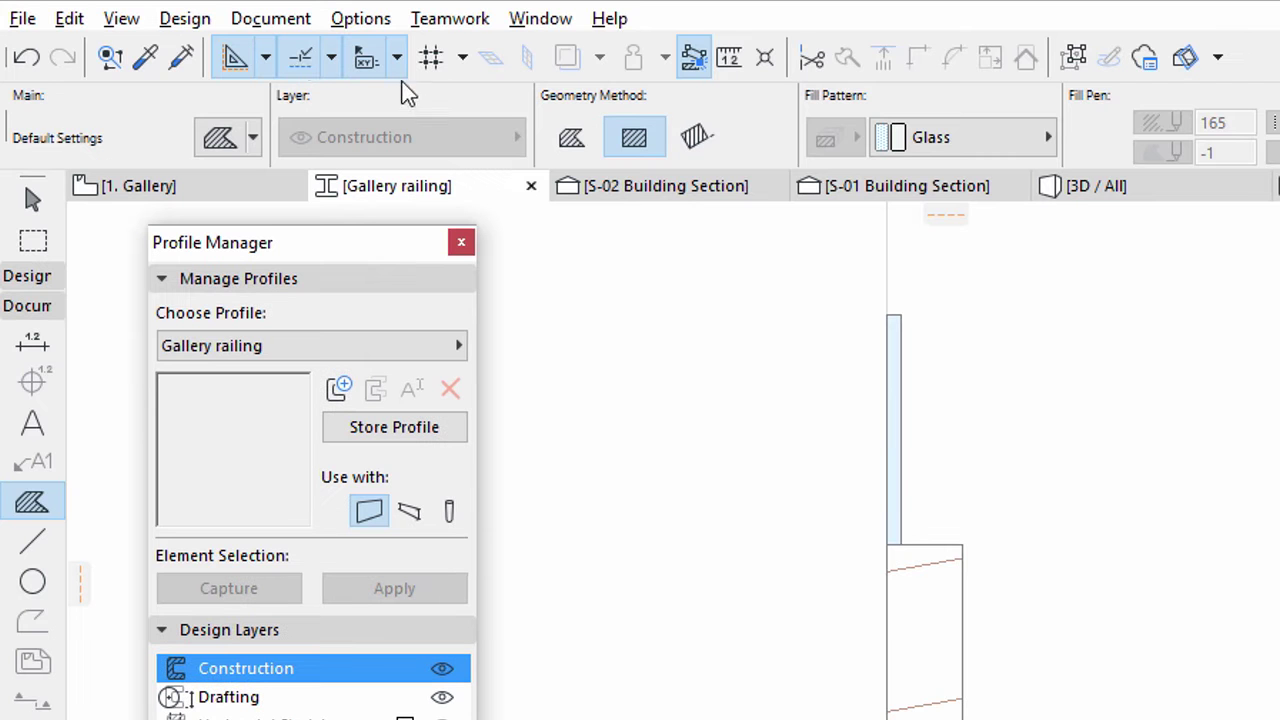
- Snap between nodes and drag the glass strip 0.02 sideways to centre it on the timber block
{"action": "left_click", "coordinate": [334, 62]}
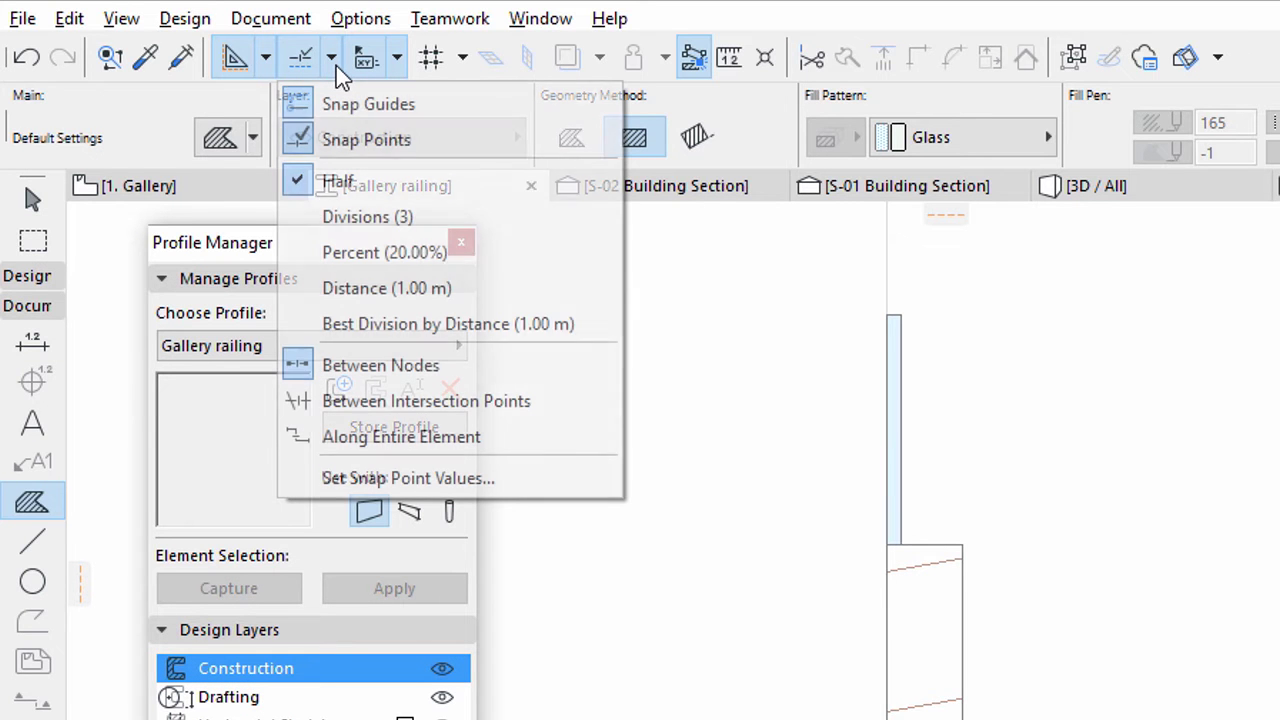
{"action": "left_click", "coordinate": [405, 362]}
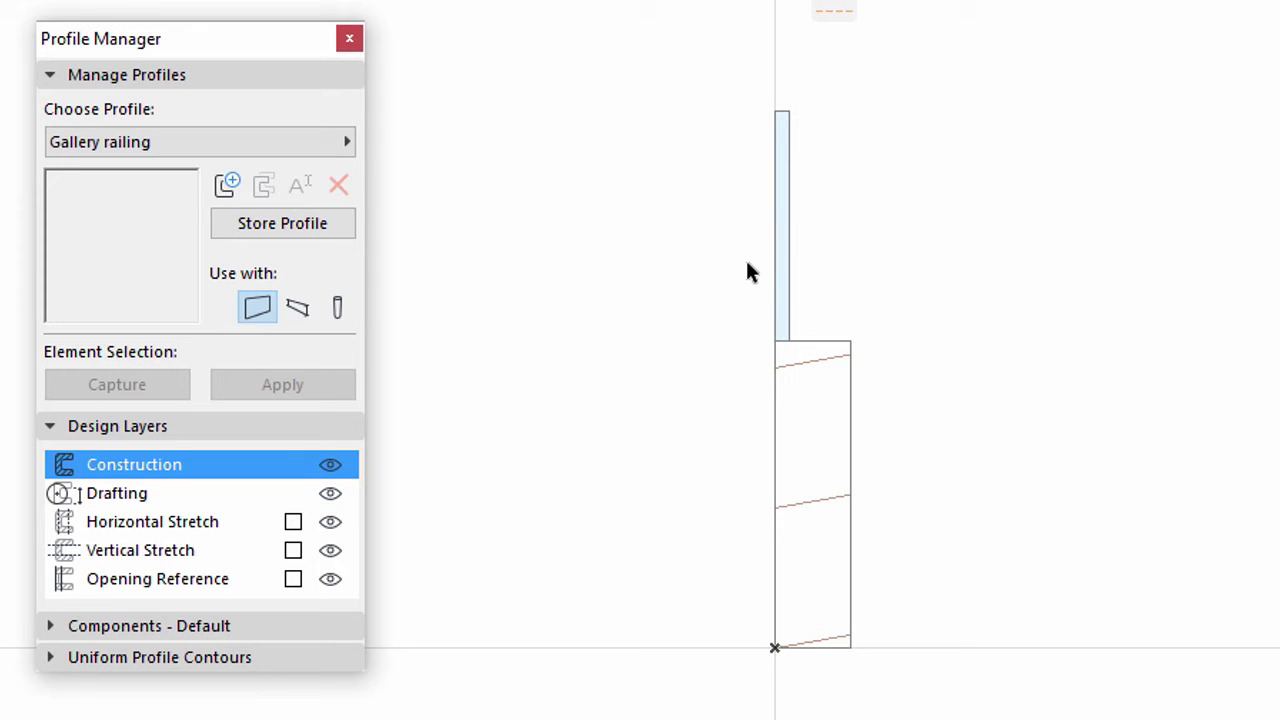
{"action": "left_click", "coordinate": [782, 287]}
{"action": "right_click", "coordinate": [724, 279]}
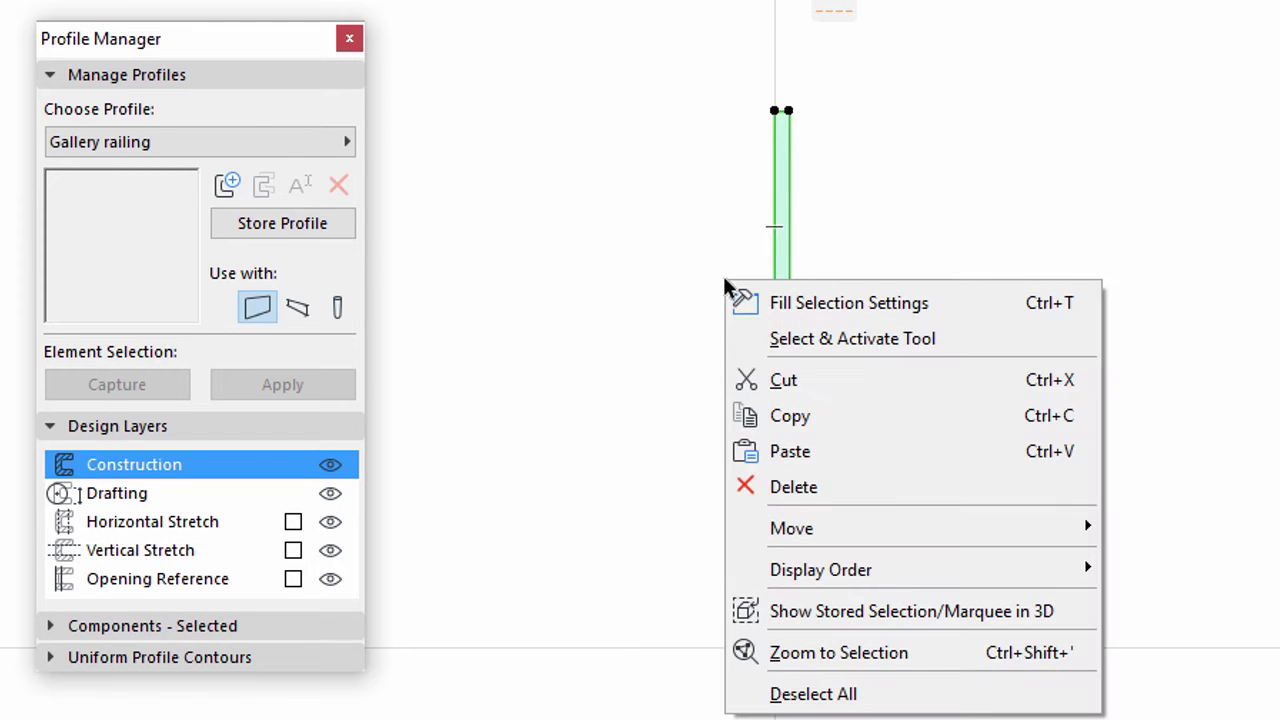
{"action": "mouse_move", "coordinate": [849, 529]}
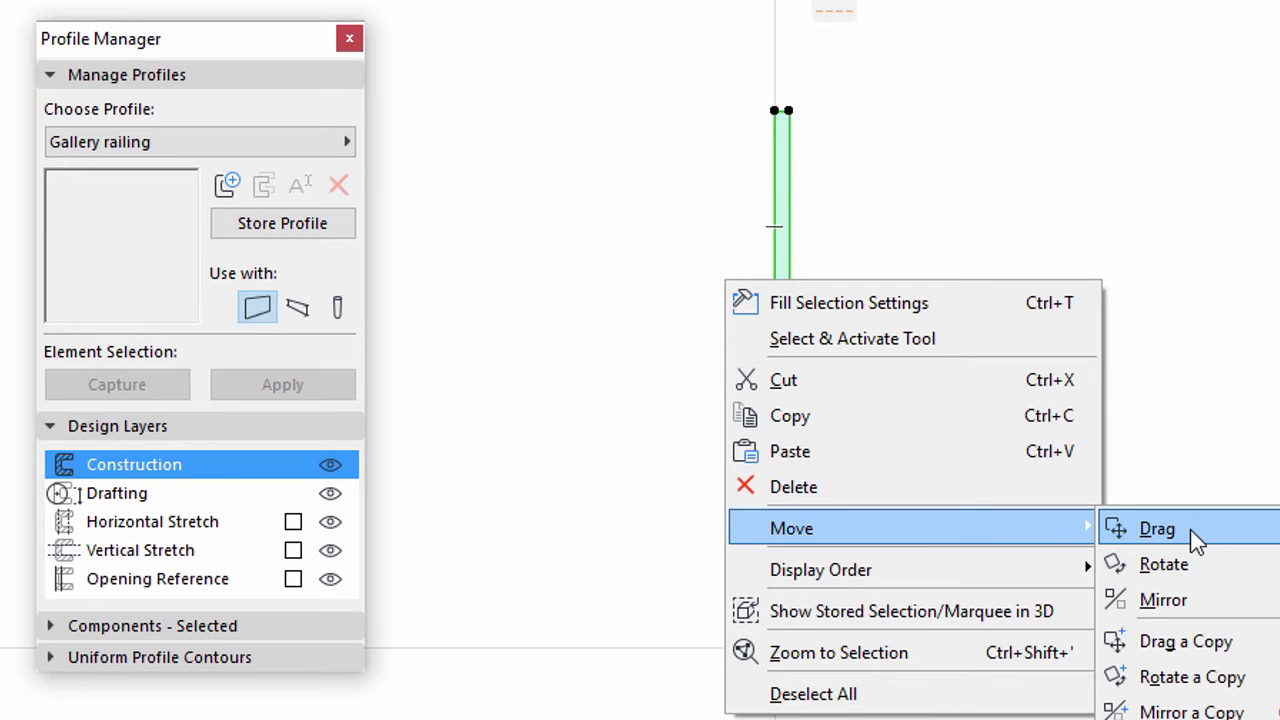
{"action": "left_click", "coordinate": [1157, 529]}
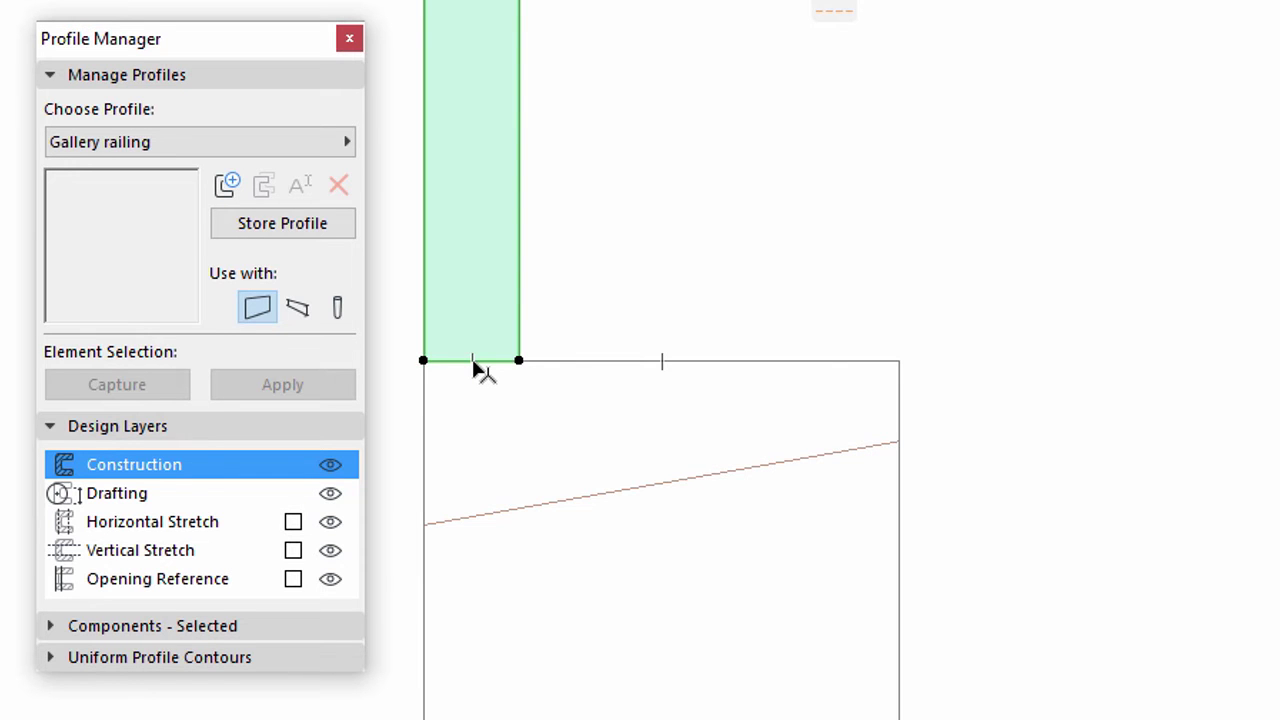
{"action": "left_click", "coordinate": [473, 362]}
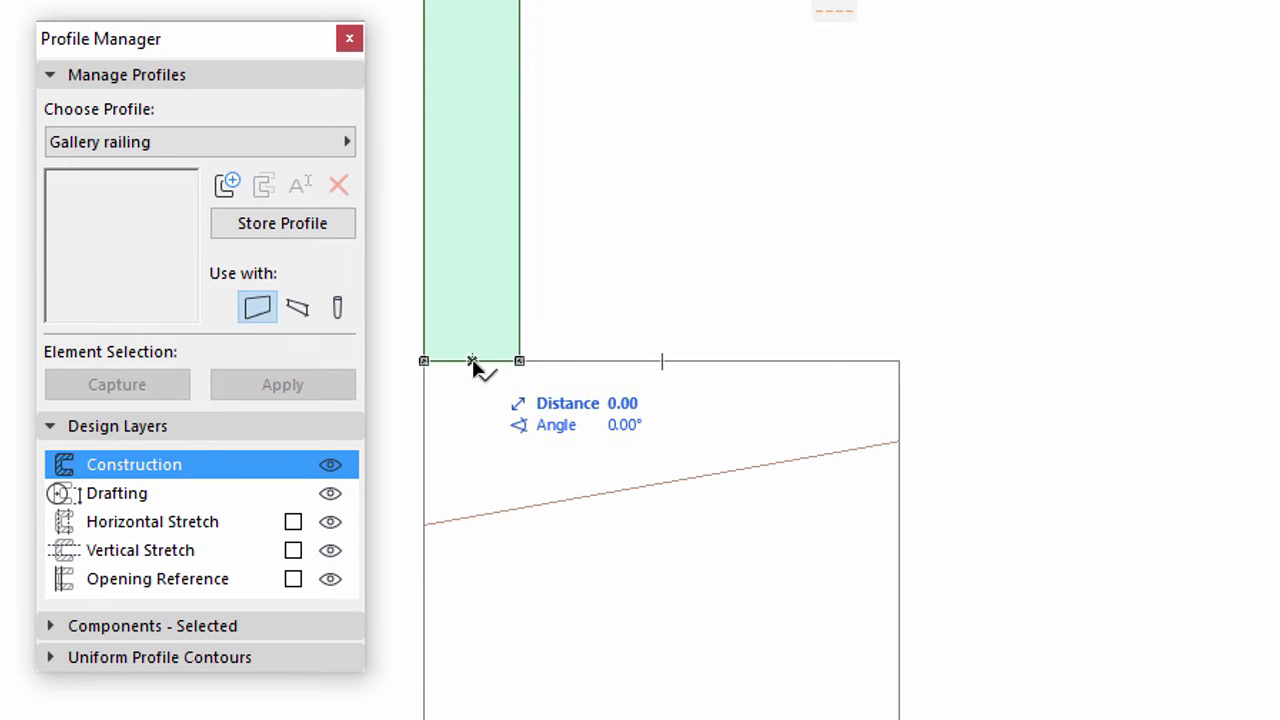
{"action": "left_click", "coordinate": [661, 362]}
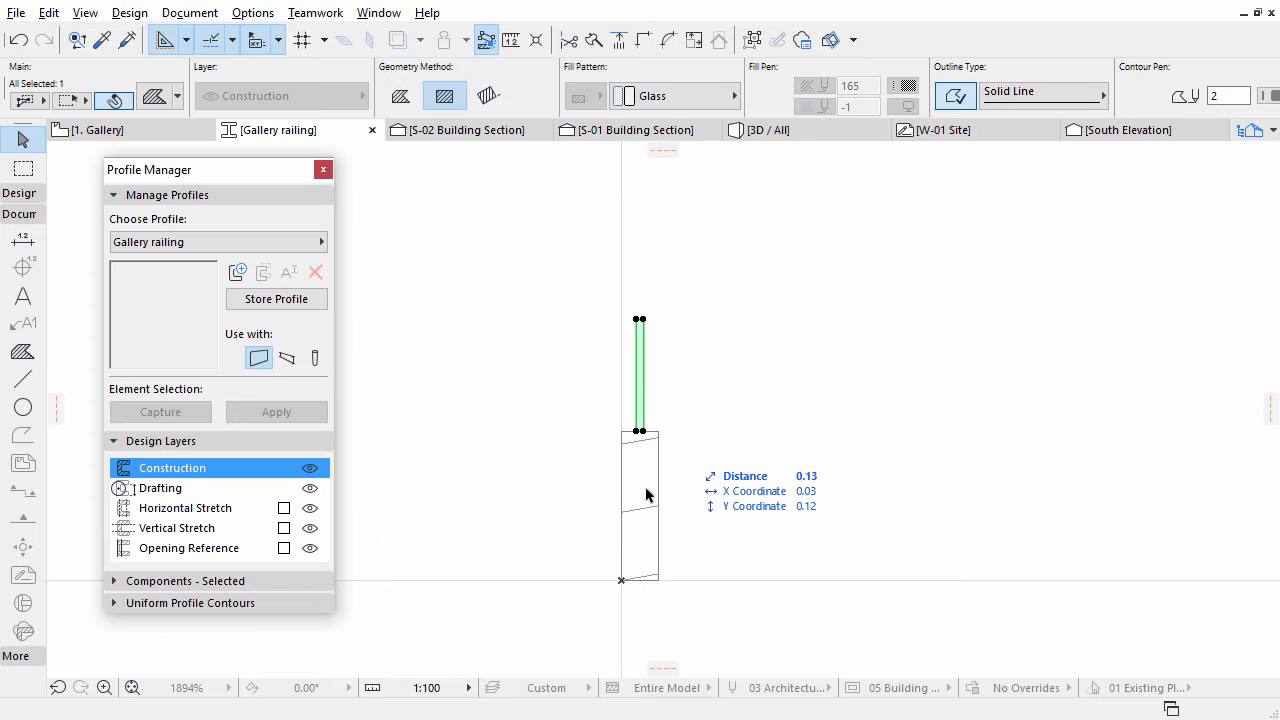
- Copy the timber block and glass strip together directly above the originals
{"action": "left_click", "coordinate": [647, 494], "text": "shift"}
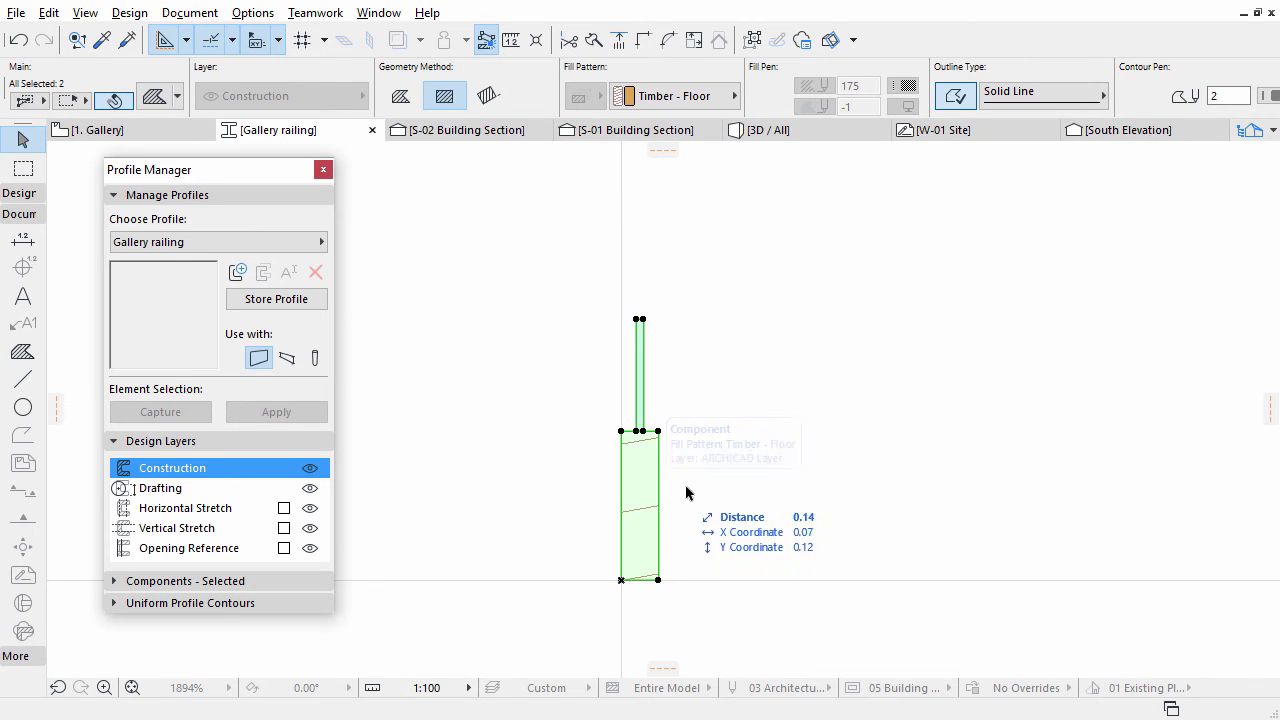
{"action": "right_click", "coordinate": [730, 441]}
{"action": "mouse_move", "coordinate": [803, 306]}
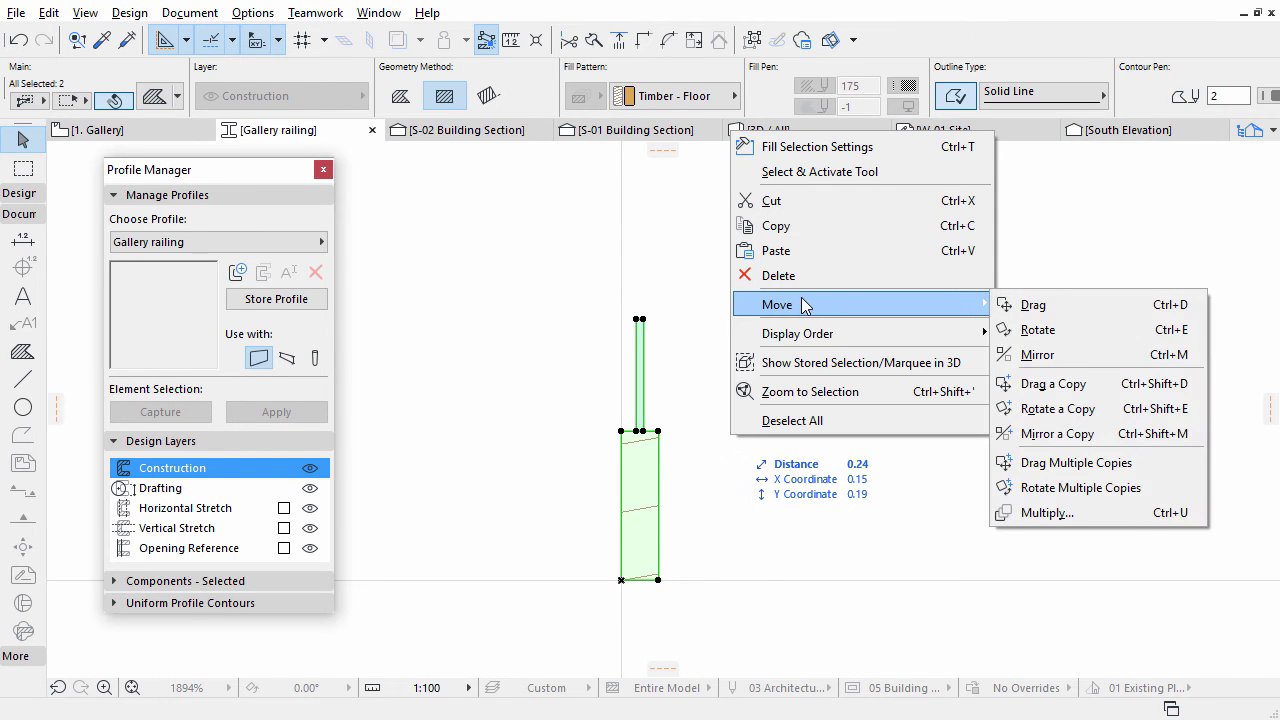
{"action": "left_click", "coordinate": [1055, 384]}
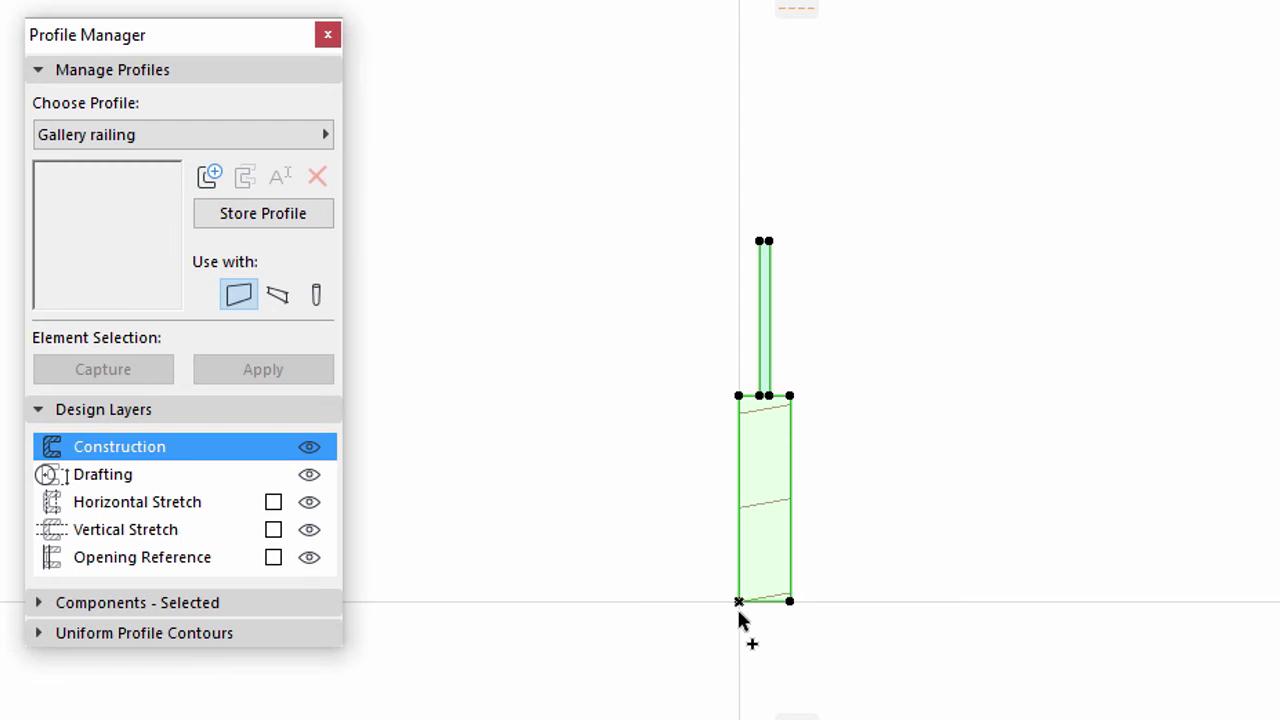
{"action": "left_click", "coordinate": [621, 580]}
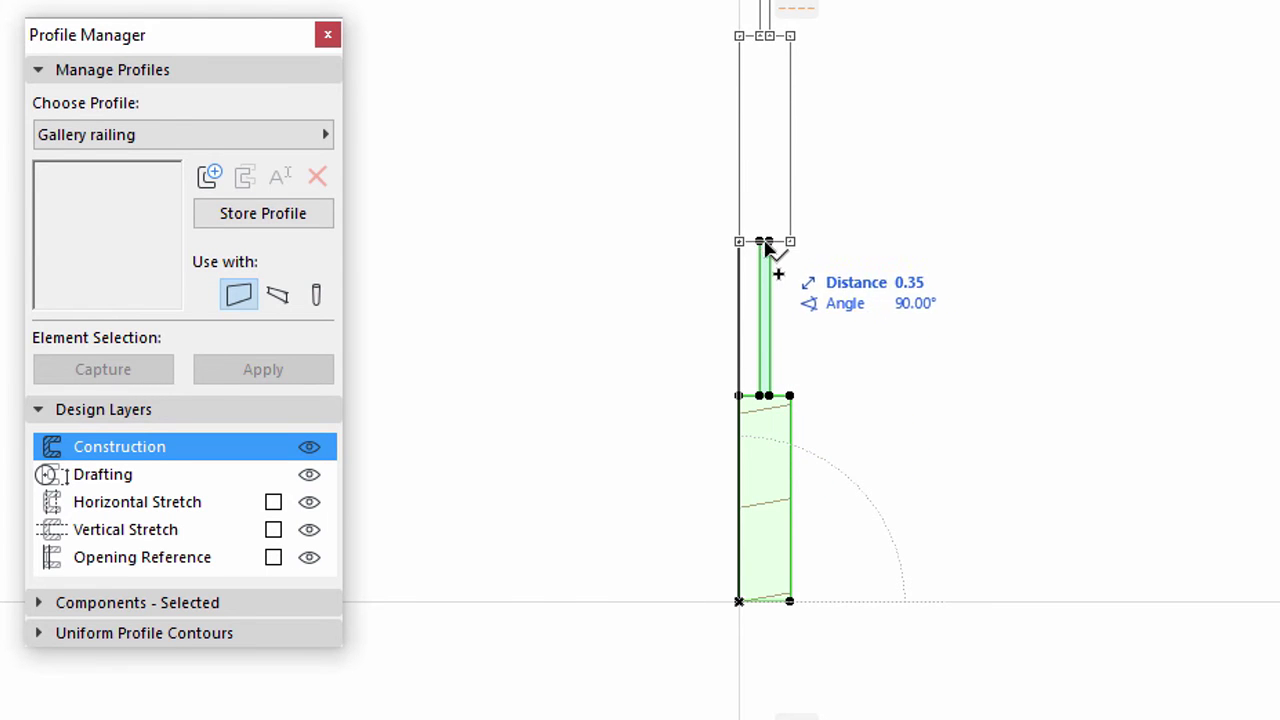
{"action": "left_click", "coordinate": [743, 241]}
{"action": "scroll", "coordinate": [840, 255], "scroll_direction": "down", "scroll_amount": 2}
{"action": "middle_click_drag", "start_coordinate": [840, 255], "coordinate": [797, 414]}
{"action": "key", "text": "Escape"}
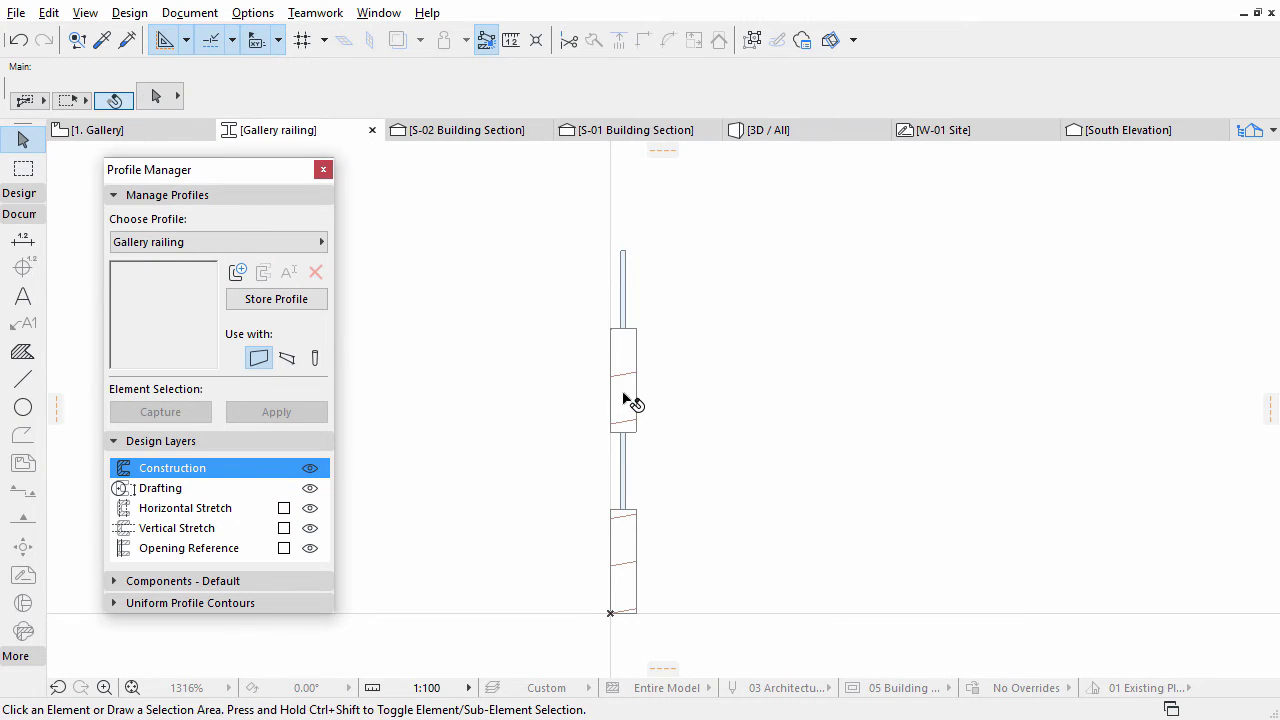
- Copy the upper timber block straight above it to complete the three-block stack
{"action": "left_click", "coordinate": [625, 400]}
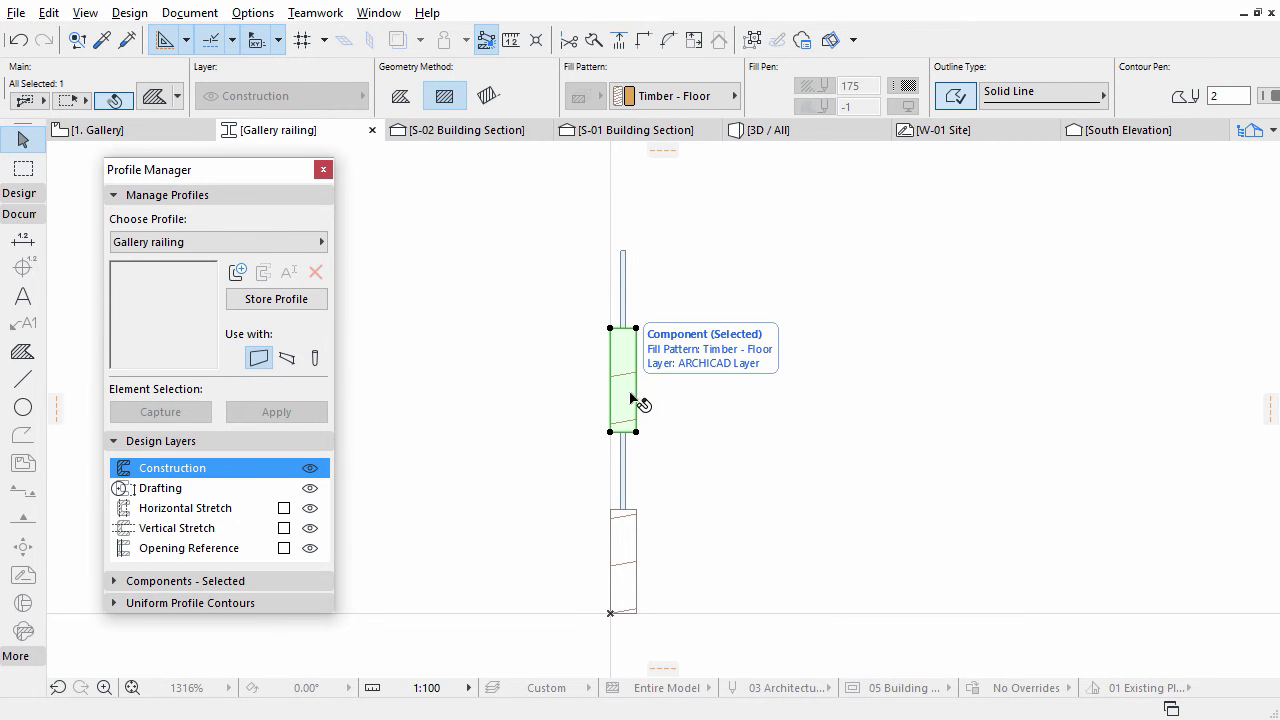
{"action": "right_click", "coordinate": [698, 366]}
{"action": "mouse_move", "coordinate": [925, 530]}
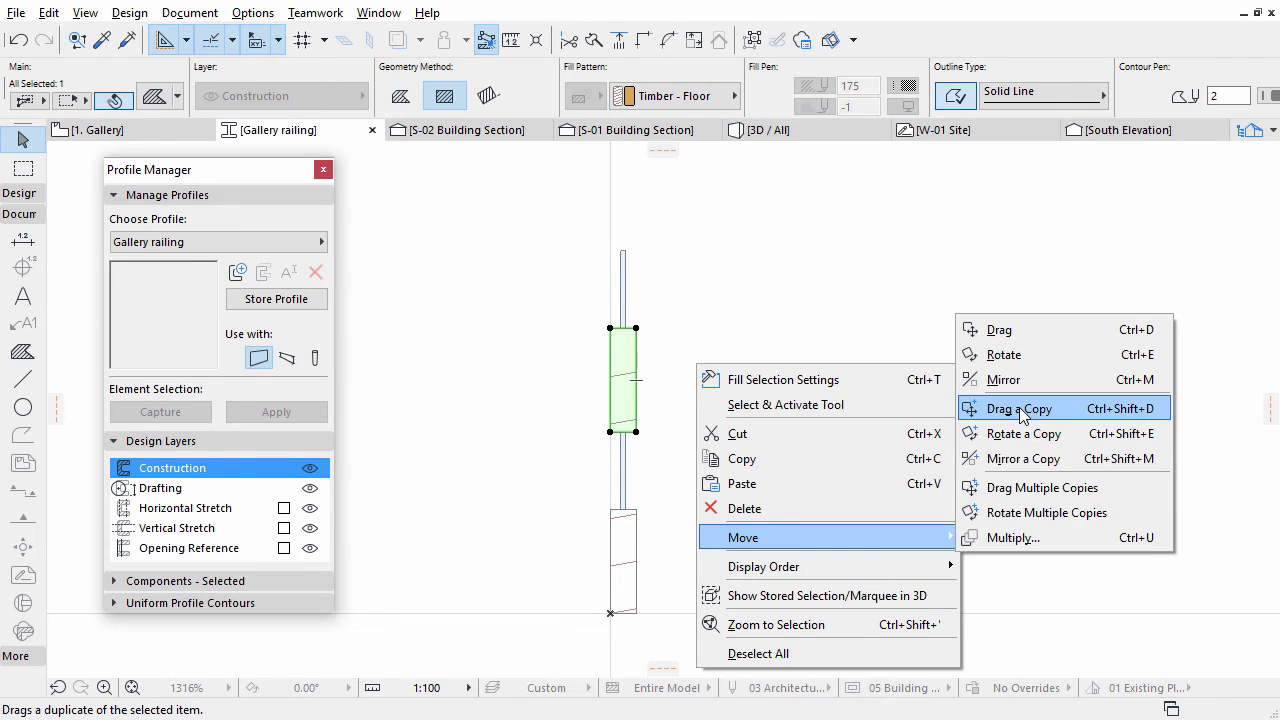
{"action": "left_click", "coordinate": [1022, 409]}
{"action": "left_click", "coordinate": [610, 431]}
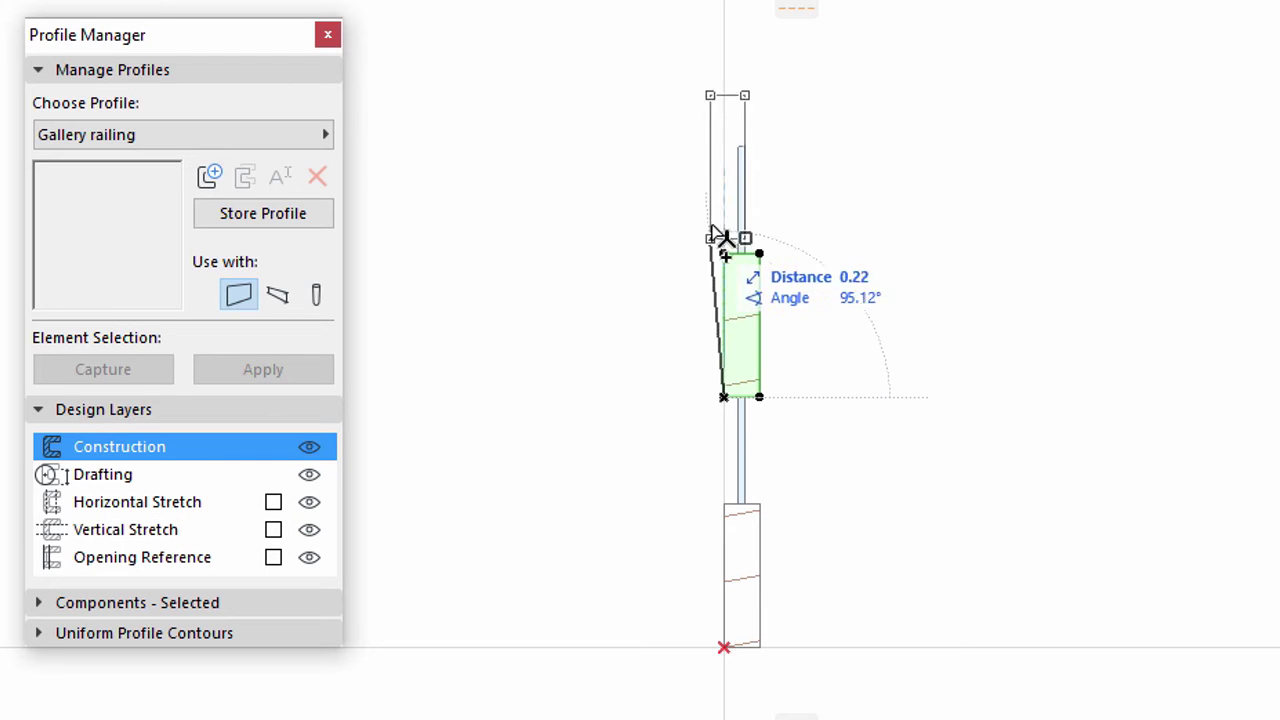
{"action": "left_click", "coordinate": [737, 148]}
{"action": "scroll", "coordinate": [830, 184], "scroll_direction": "down", "scroll_amount": 1}
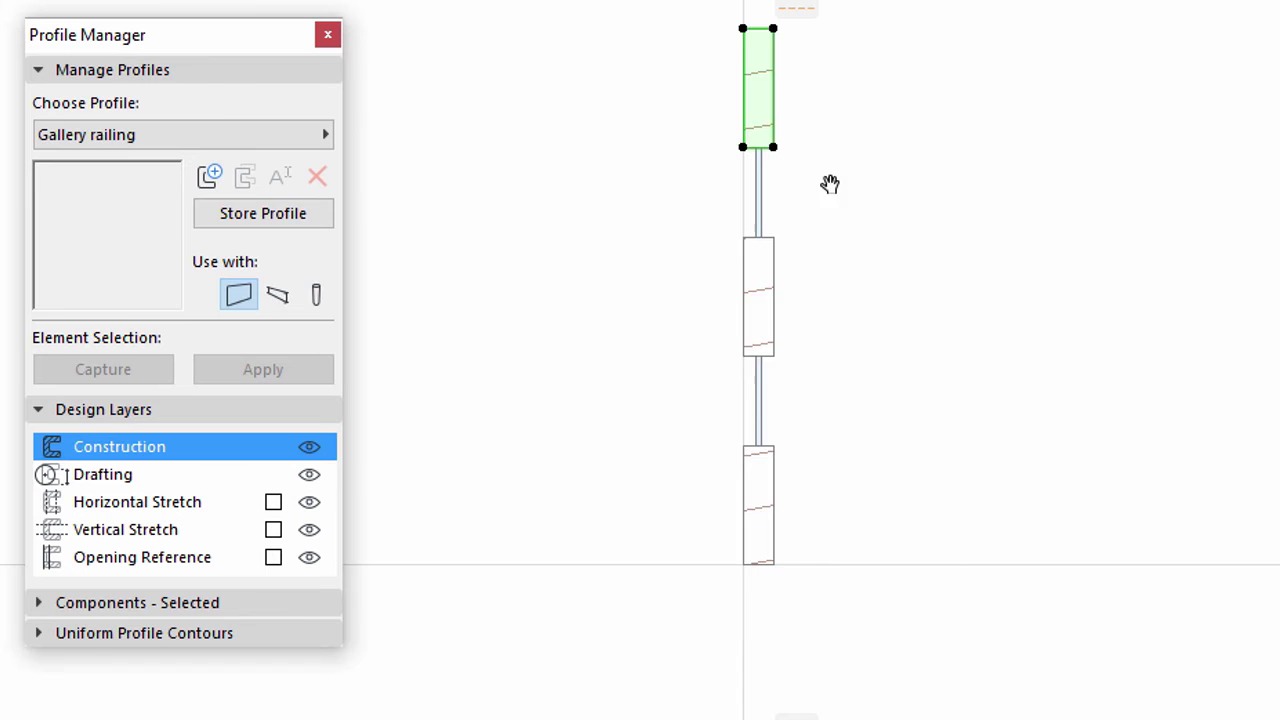
{"action": "middle_click_drag", "start_coordinate": [830, 184], "coordinate": [757, 269]}
{"action": "key", "text": "Escape"}
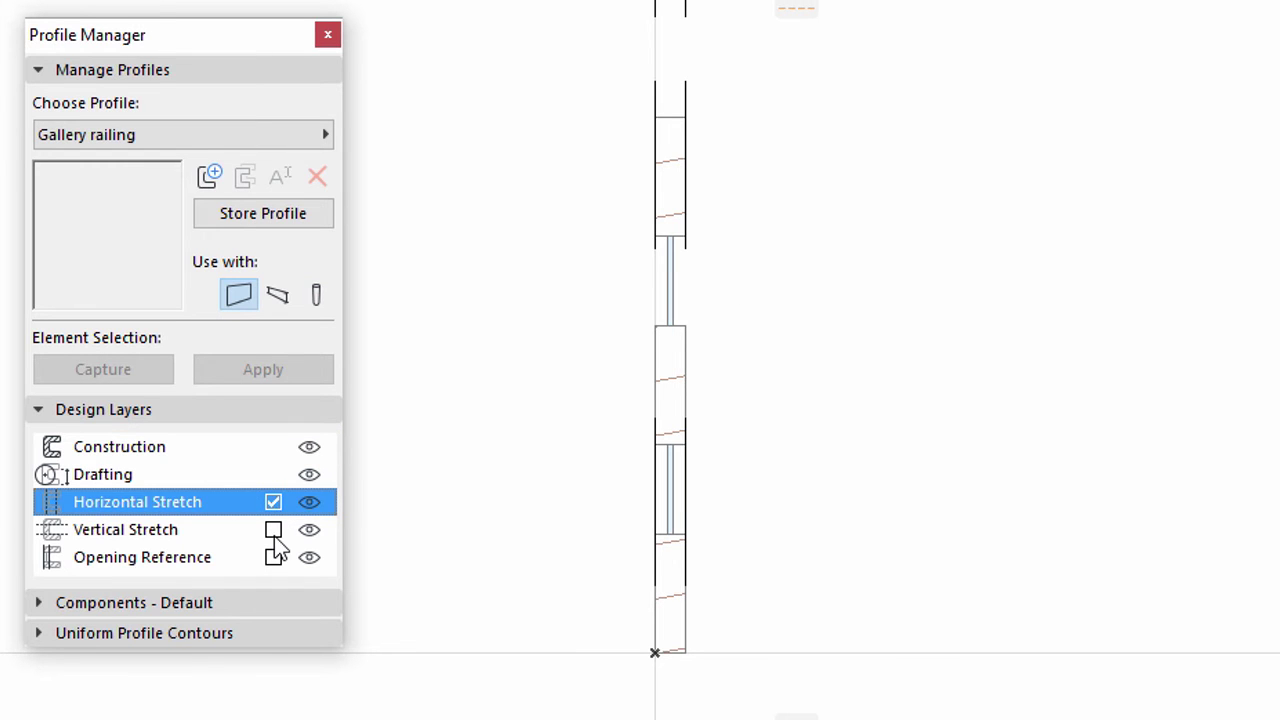
- Turn on the Vertical Stretch design layer and zoom out to see the stretch lines
{"action": "left_click", "coordinate": [274, 533]}
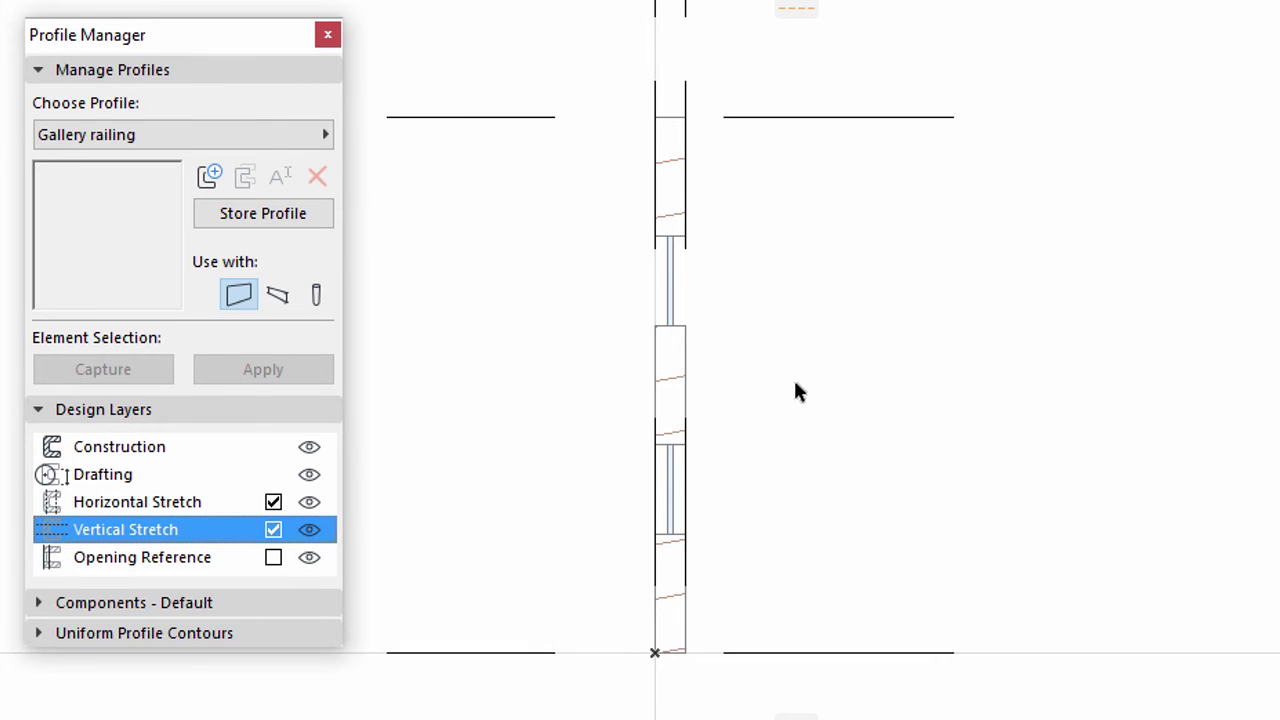
{"action": "scroll", "coordinate": [800, 393], "scroll_direction": "down", "scroll_amount": 3}
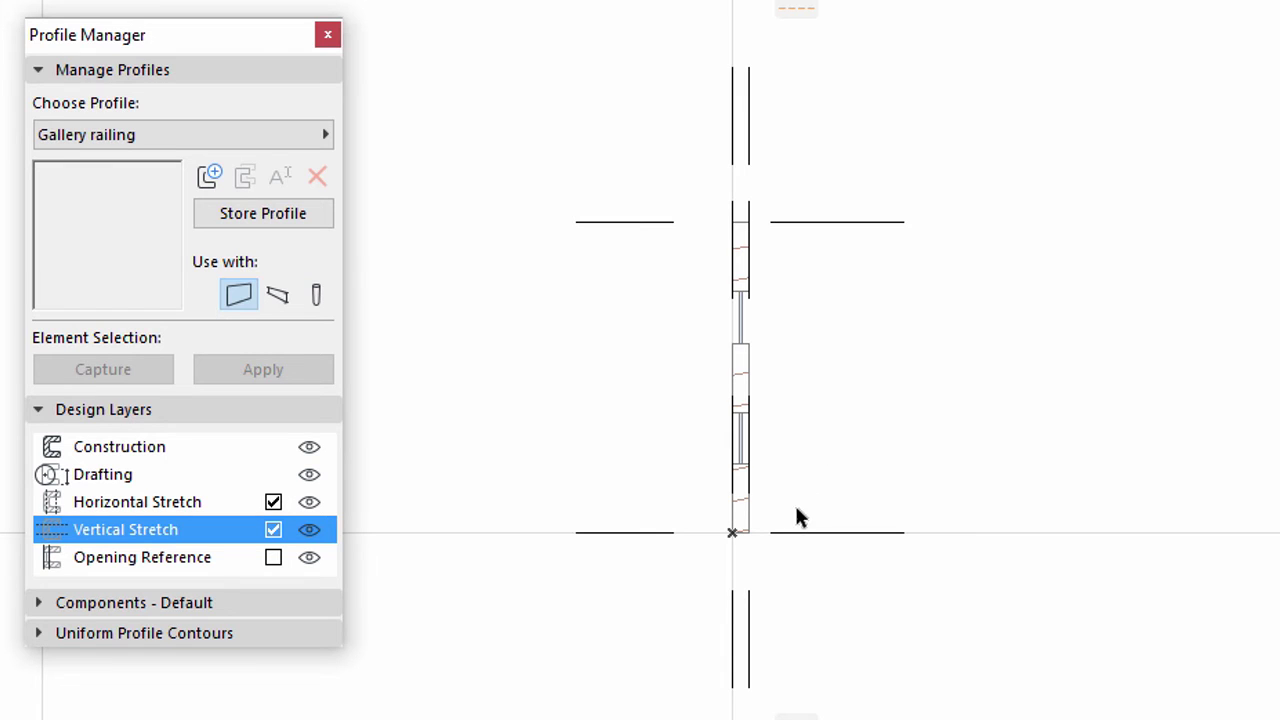
- Raise the lower pair of stretch lines up to the middle timber component
{"action": "left_click", "coordinate": [790, 538]}
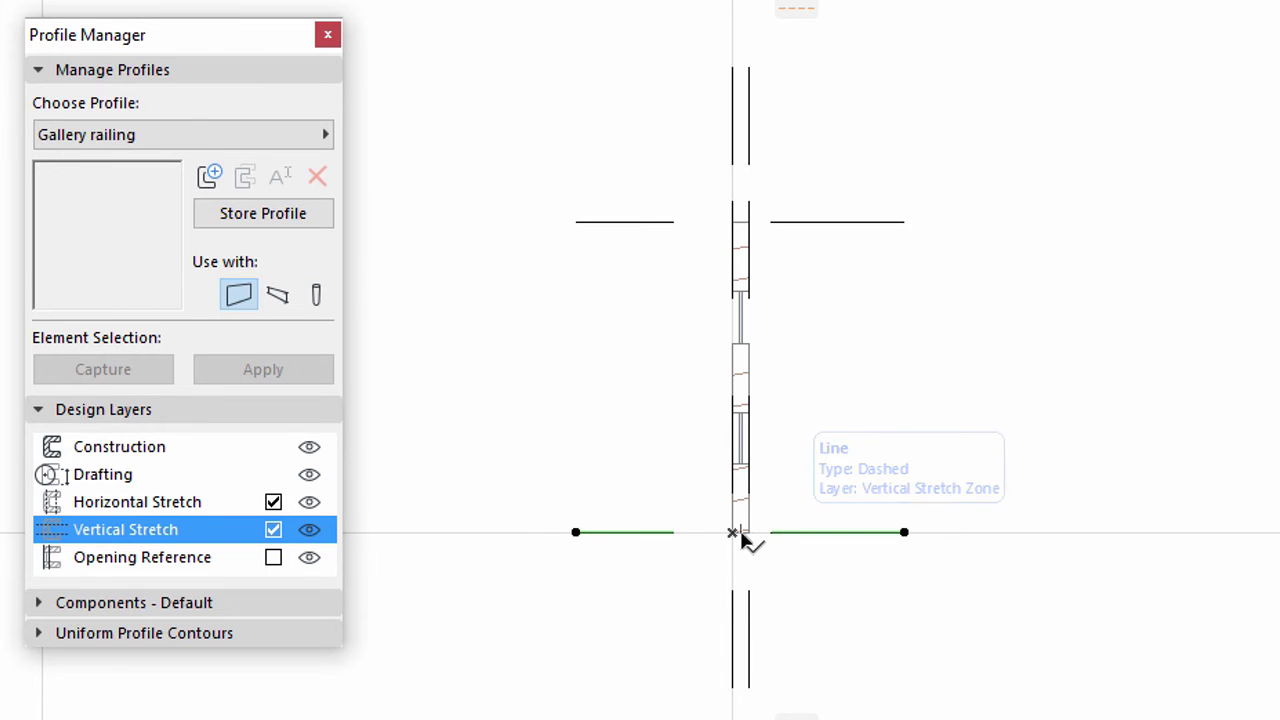
{"action": "left_click", "coordinate": [736, 536]}
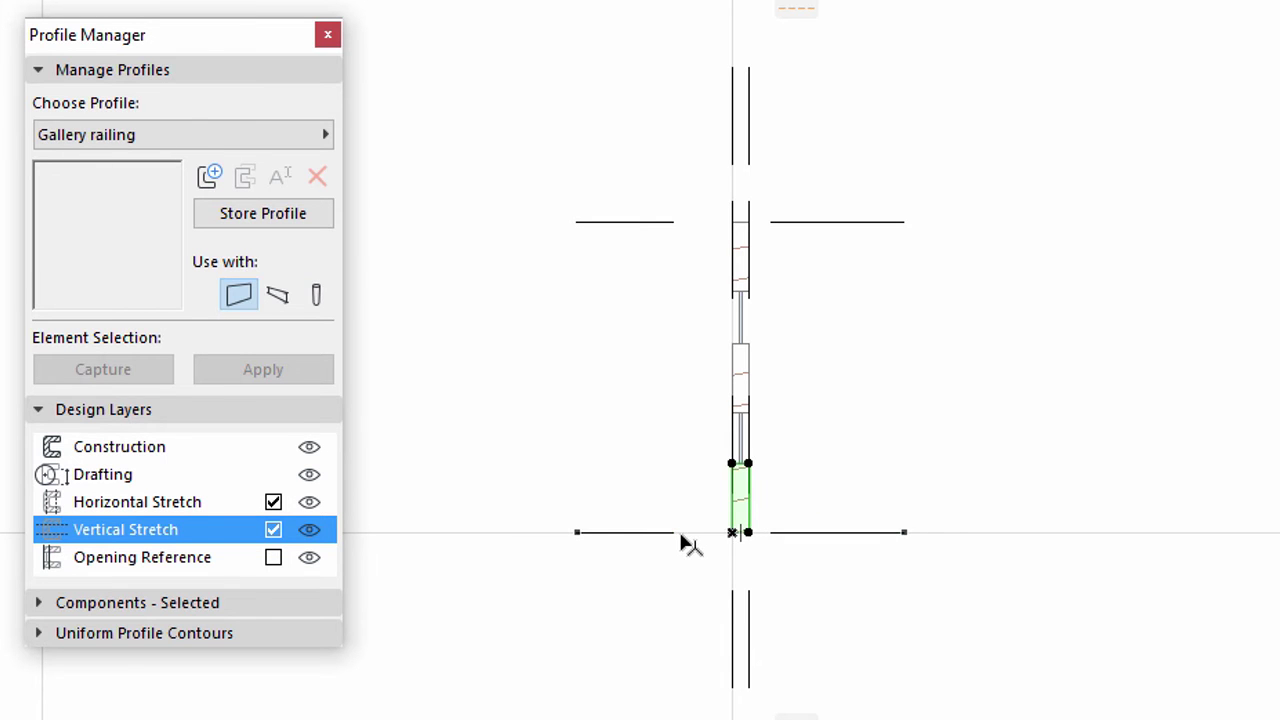
{"action": "left_click", "coordinate": [682, 535]}
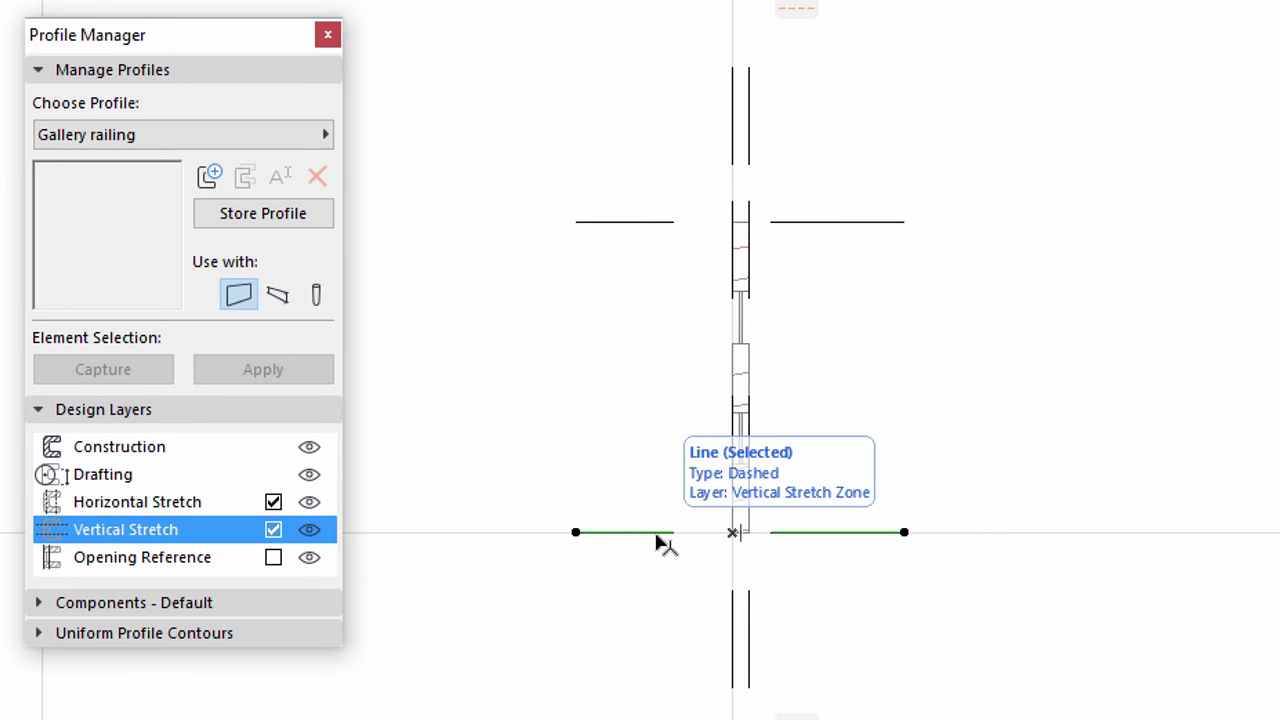
{"action": "right_click", "coordinate": [658, 541]}
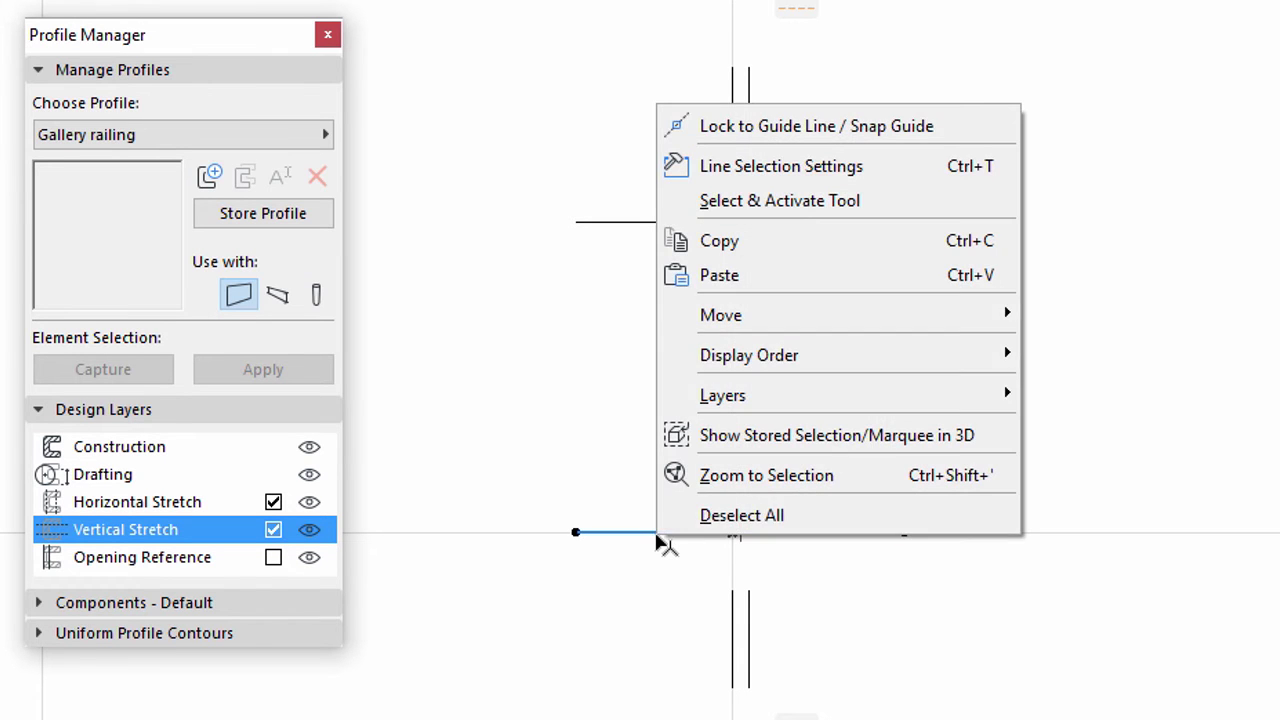
{"action": "mouse_move", "coordinate": [862, 330]}
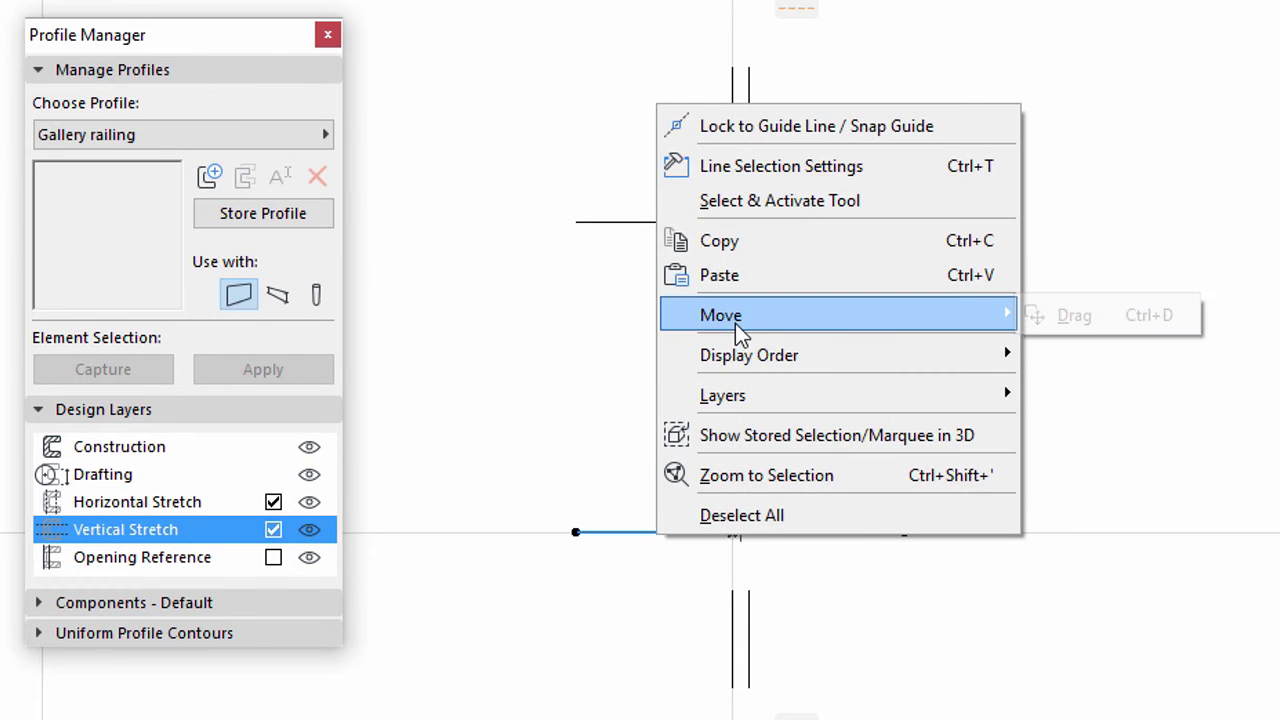
{"action": "left_click", "coordinate": [1068, 318]}
{"action": "left_click", "coordinate": [624, 532]}
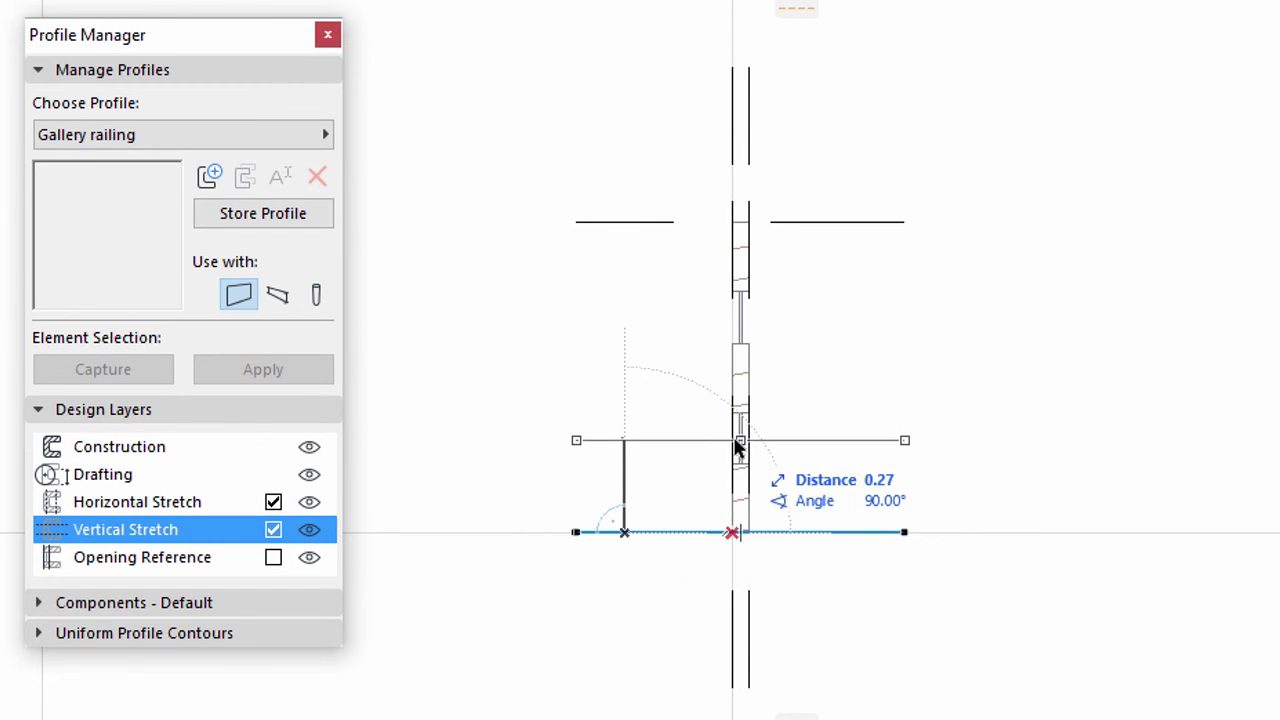
{"action": "left_click", "coordinate": [735, 440]}
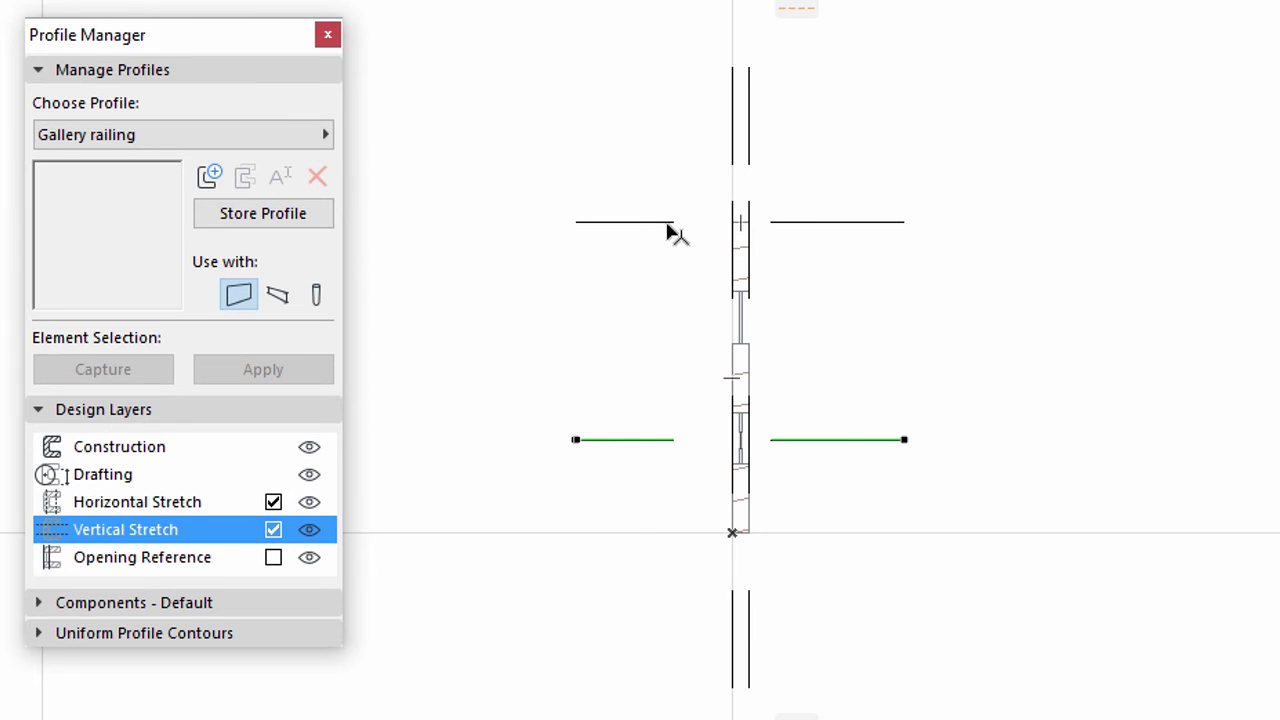
- Lower the upper pair of stretch lines down to the middle timber component
{"action": "left_click", "coordinate": [672, 224]}
{"action": "right_click", "coordinate": [640, 223]}
{"action": "mouse_move", "coordinate": [712, 392]}
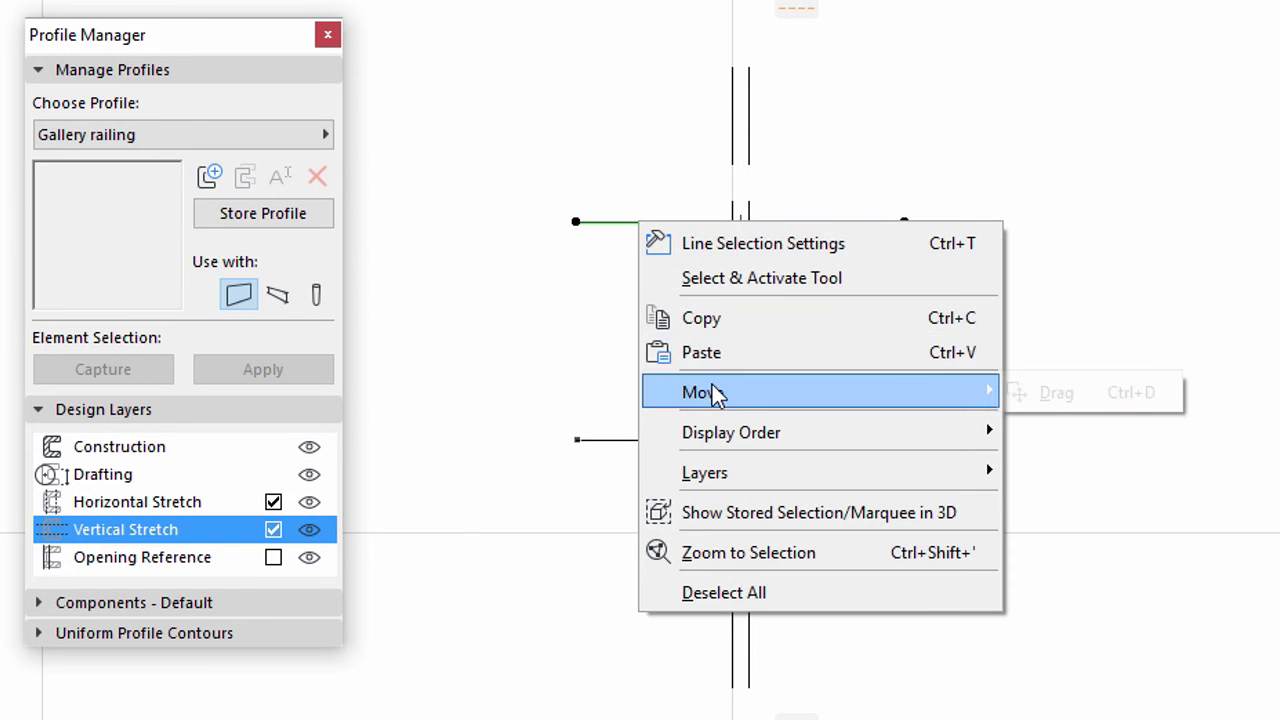
{"action": "left_click", "coordinate": [1050, 395]}
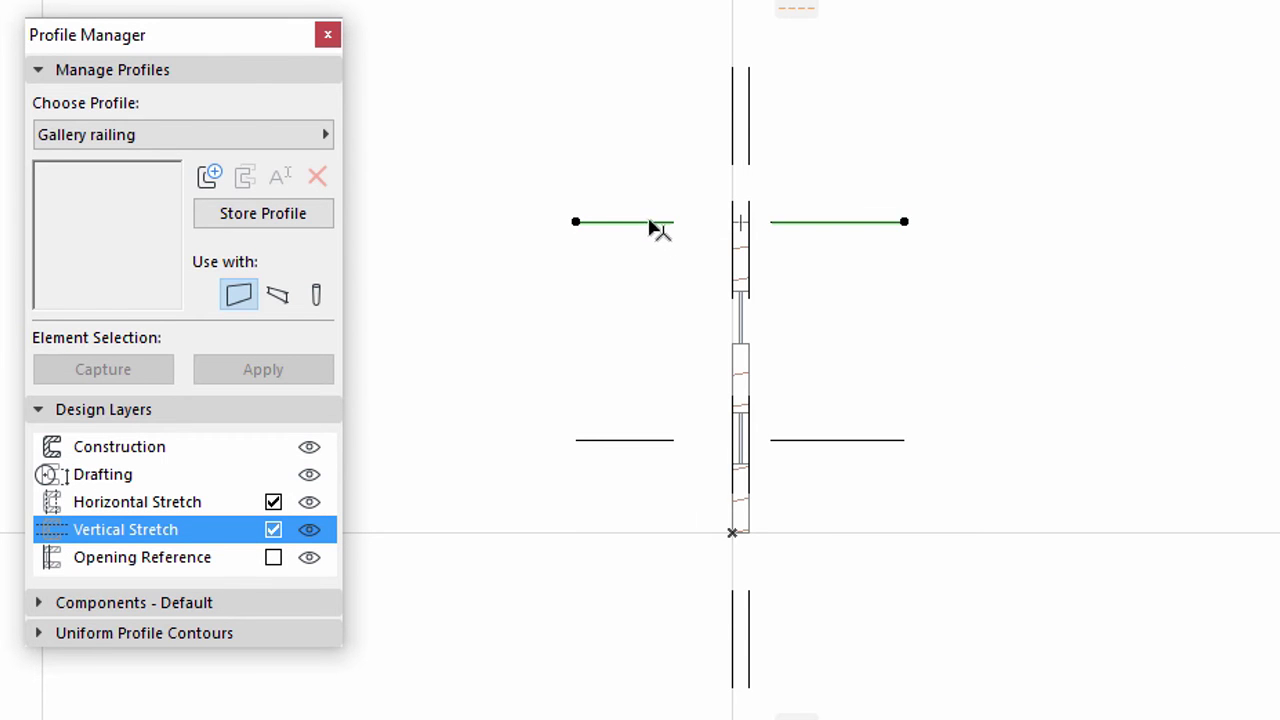
{"action": "left_click", "coordinate": [648, 222]}
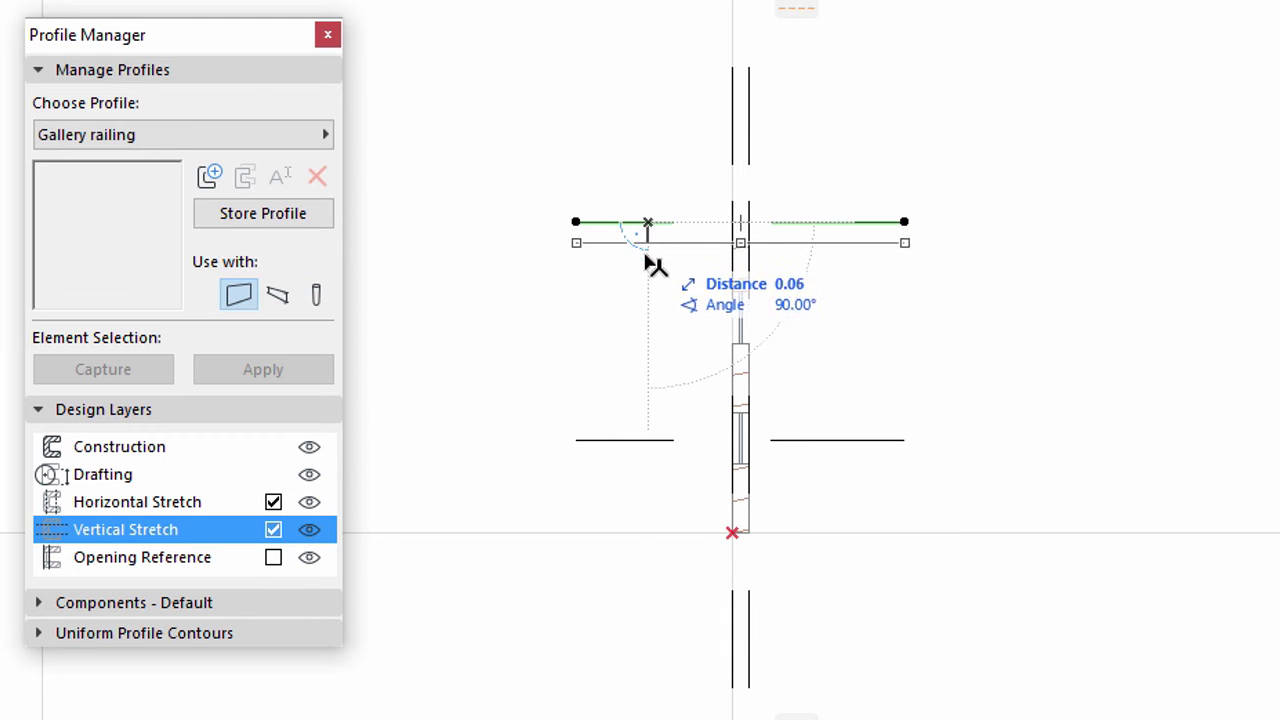
{"action": "left_click", "coordinate": [740, 318]}
{"action": "left_click", "coordinate": [645, 272]}
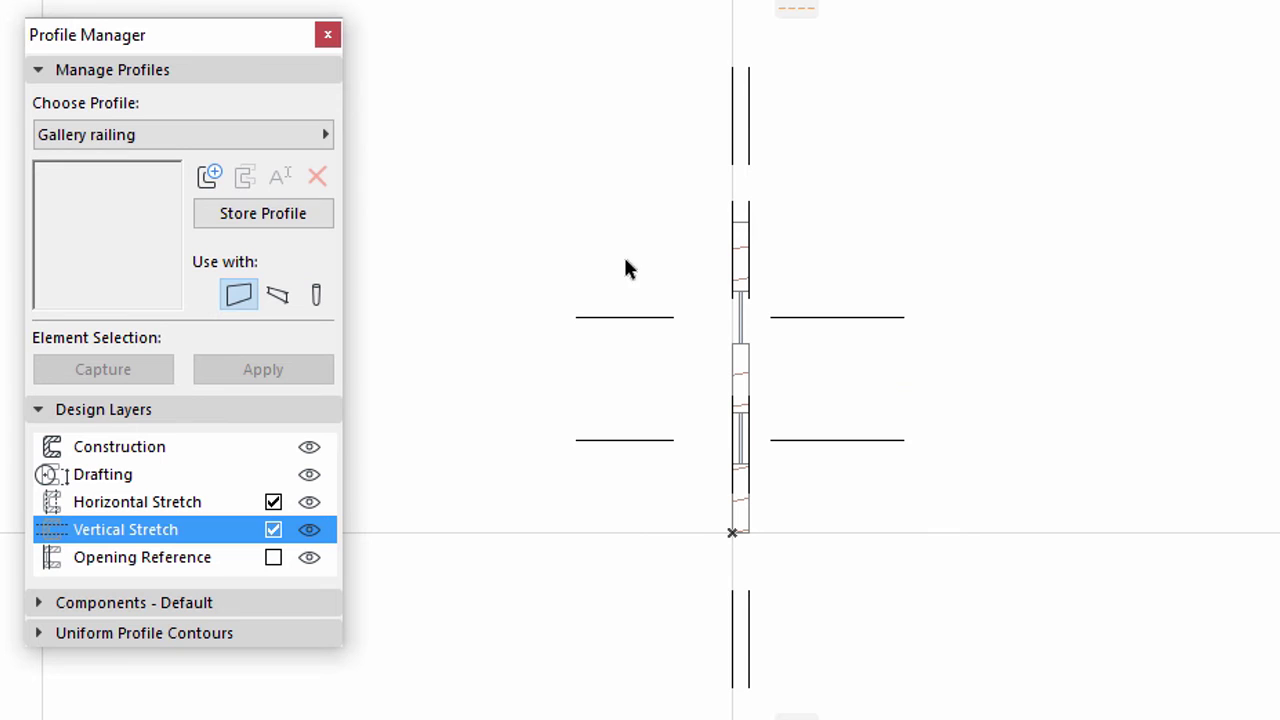
- Save the edited Gallery railing profile in the Profile Manager
{"action": "left_click", "coordinate": [289, 222]}
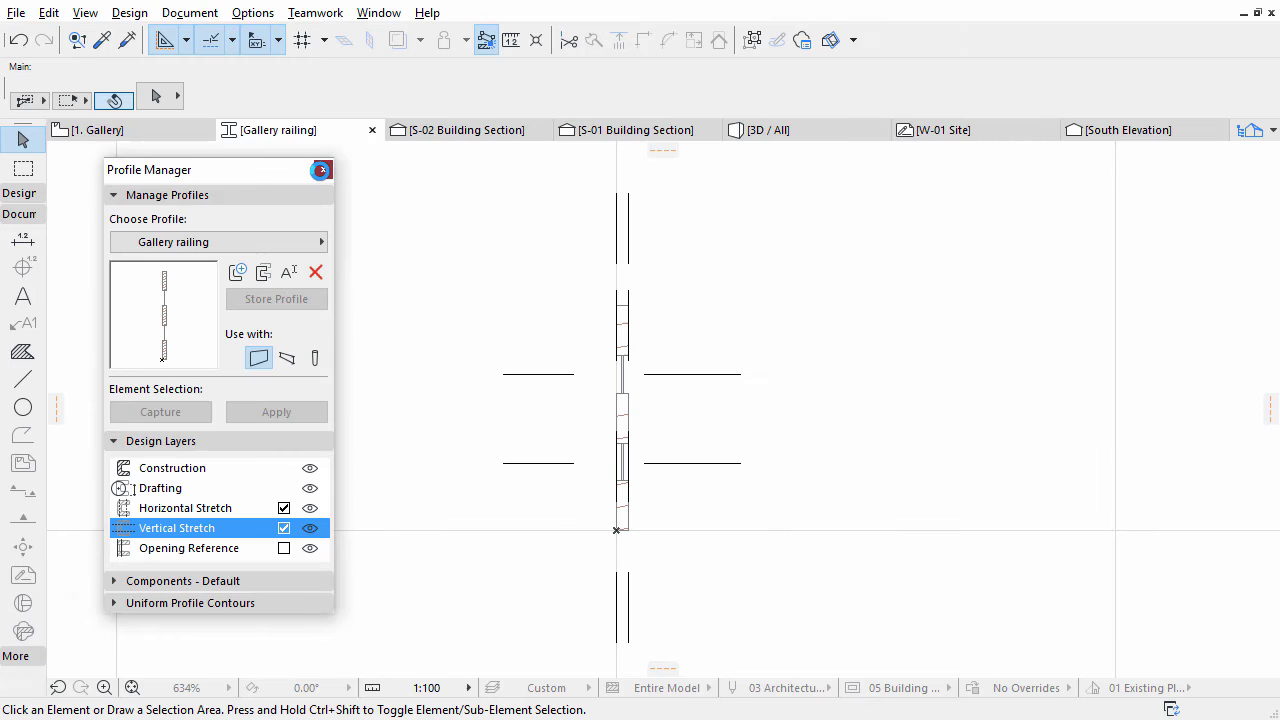
- Close the profile editor, zoom in on the 1. Gallery stair, and activate the Wall tool
{"action": "left_click", "coordinate": [327, 37]}
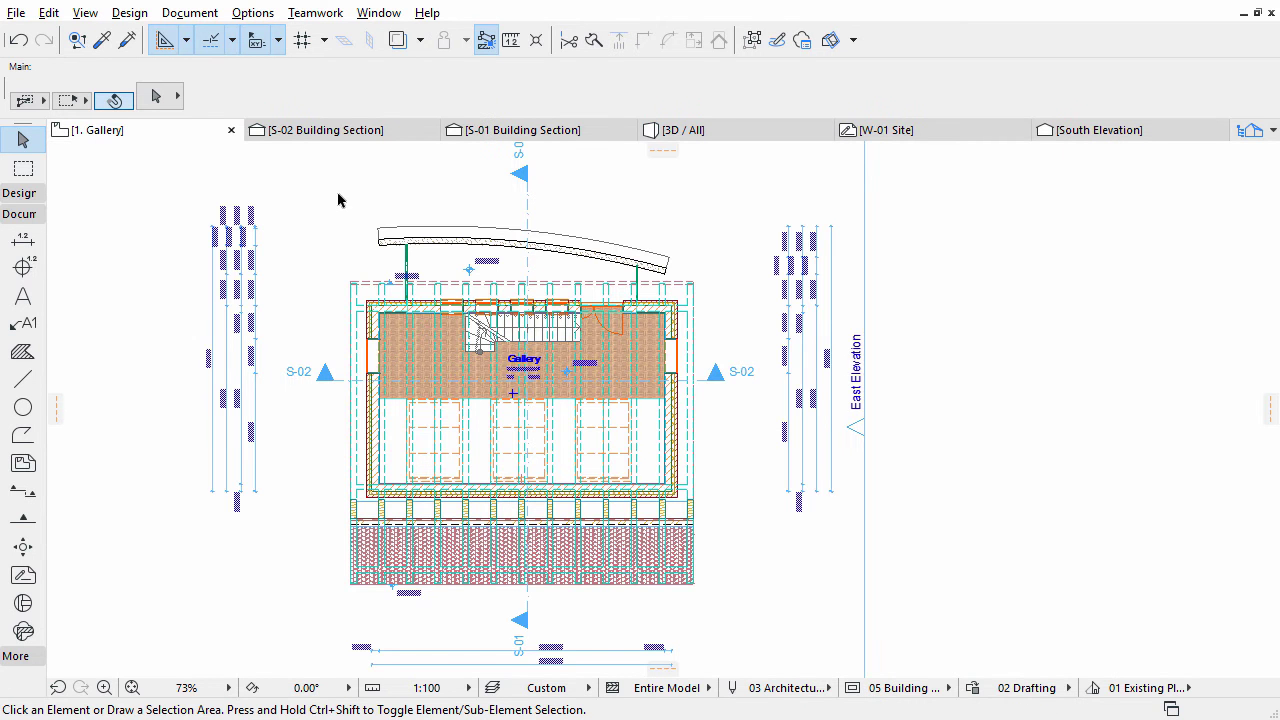
{"action": "scroll", "coordinate": [480, 295], "scroll_direction": "up", "scroll_amount": 4}
{"action": "scroll", "coordinate": [510, 288], "scroll_direction": "up", "scroll_amount": 2}
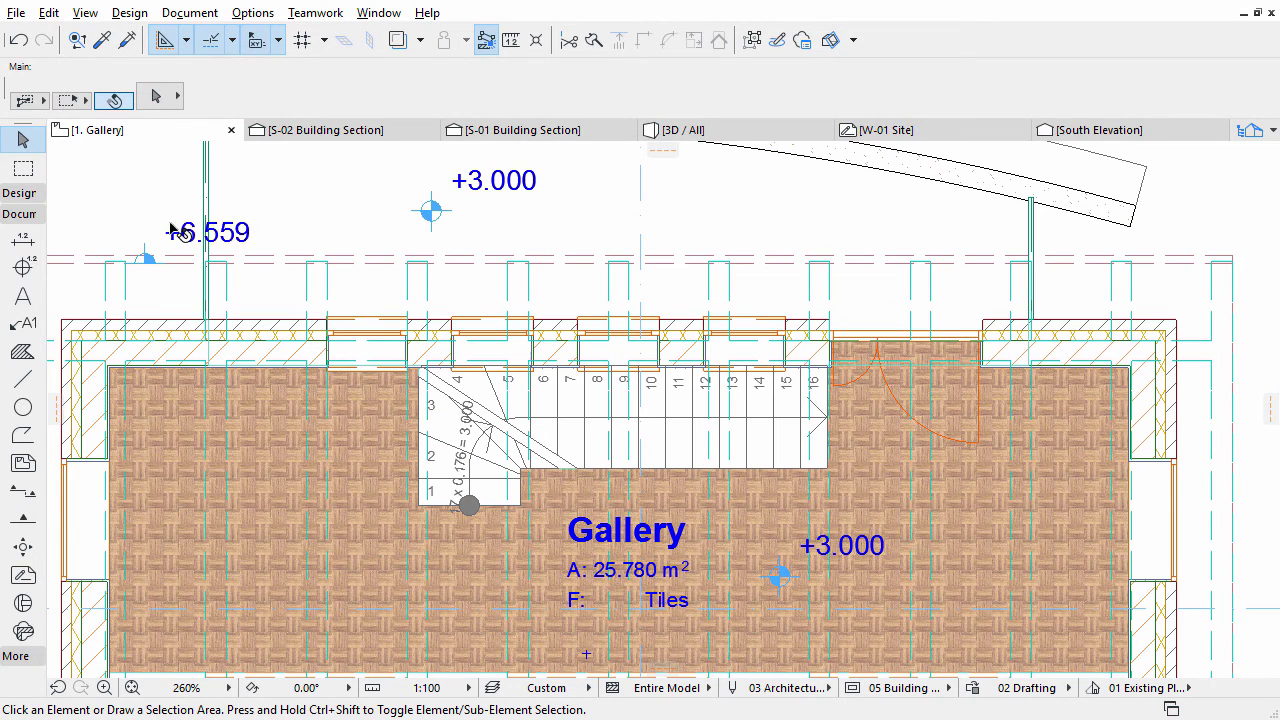
{"action": "left_click", "coordinate": [19, 194]}
{"action": "left_click", "coordinate": [18, 194]}
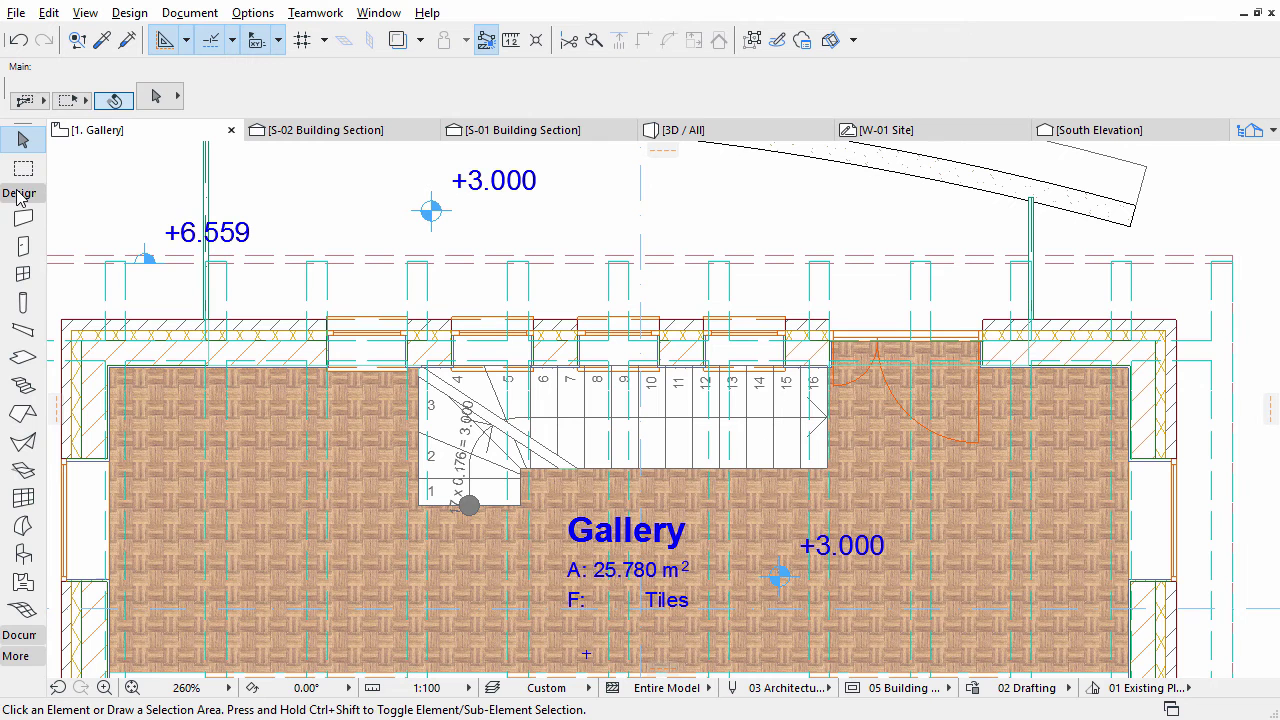
{"action": "left_click", "coordinate": [23, 220]}
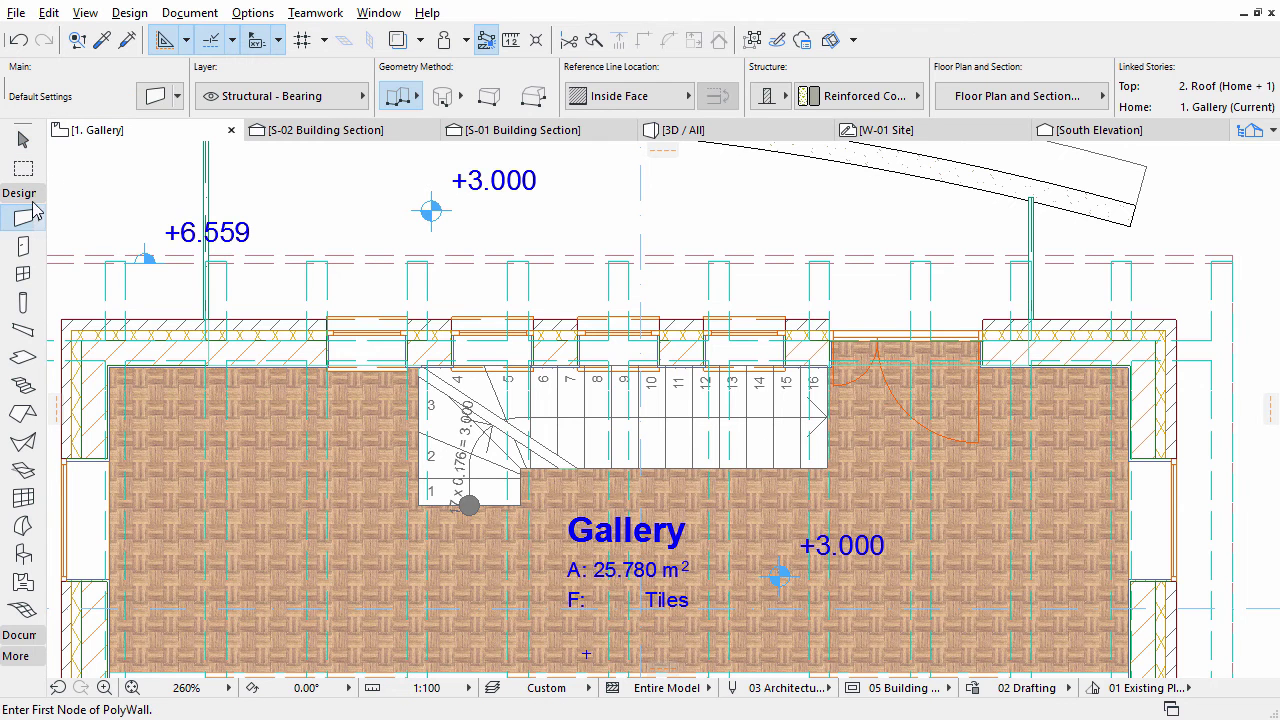
- In Wall Default Settings, set Wall Top to Not Linked and the reference line offset to 0.00
{"action": "left_click", "coordinate": [155, 97]}
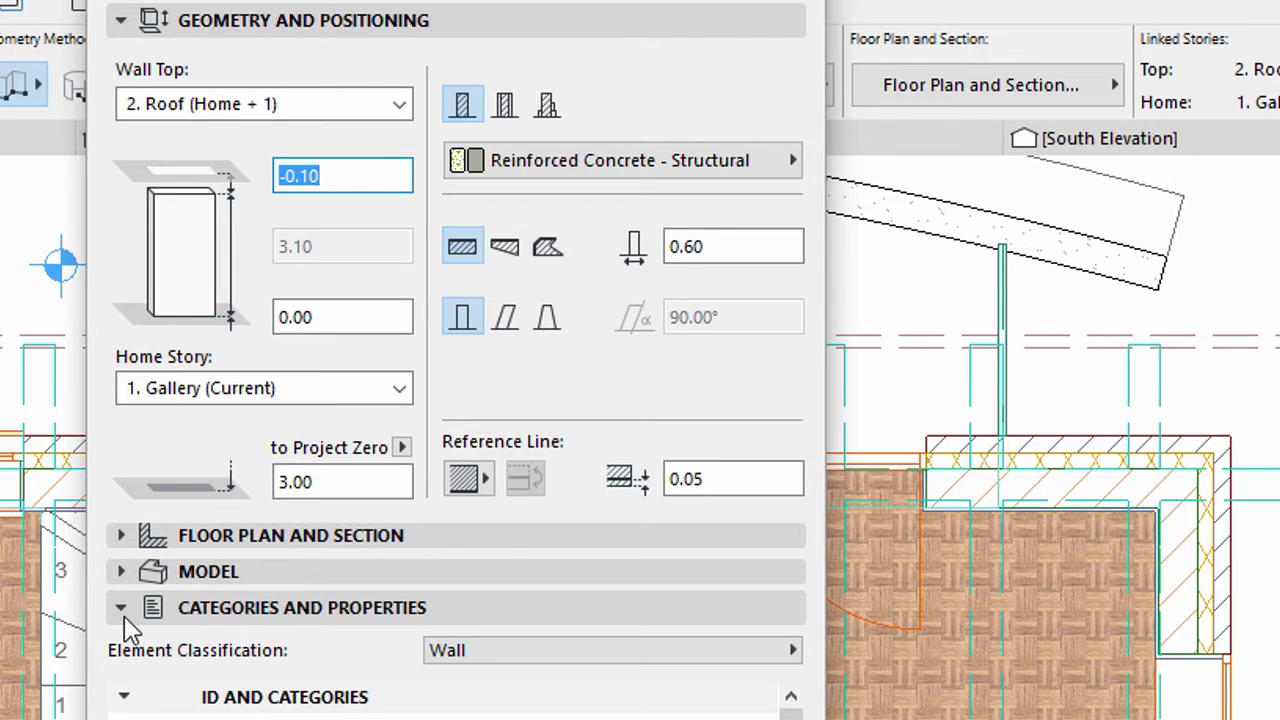
{"action": "left_click", "coordinate": [120, 607]}
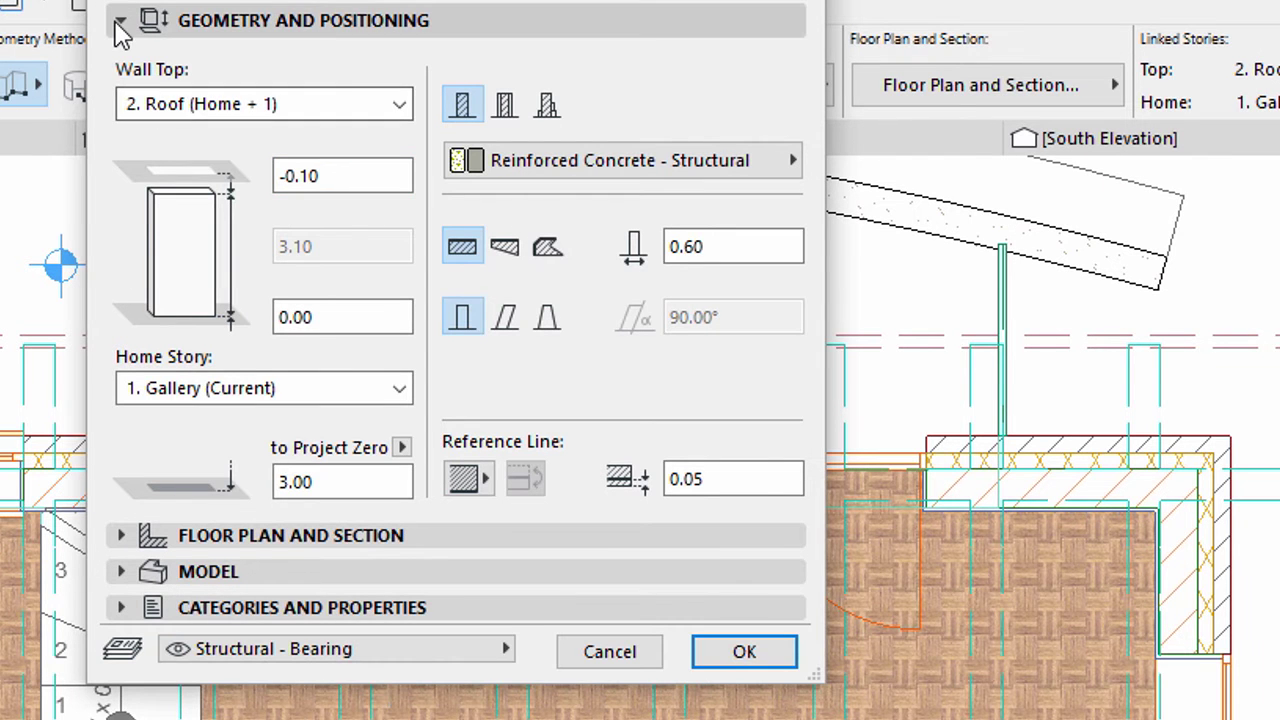
{"action": "left_click", "coordinate": [403, 106]}
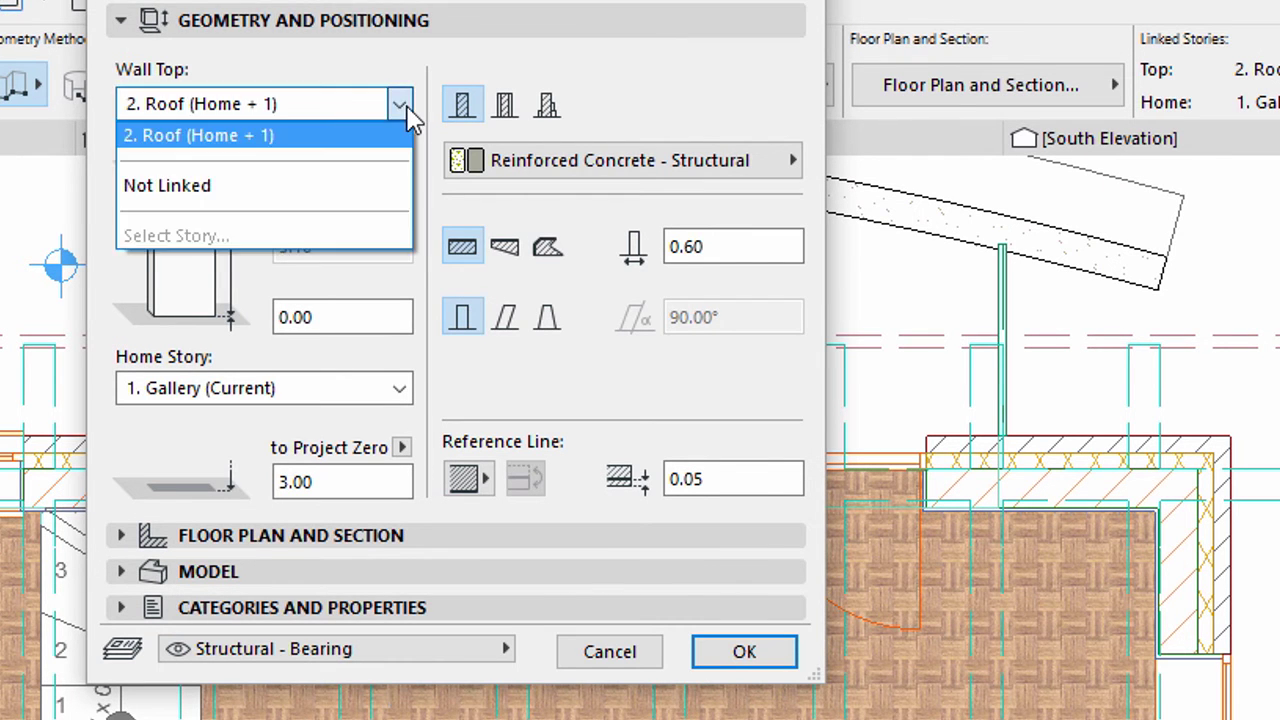
{"action": "left_click", "coordinate": [201, 200]}
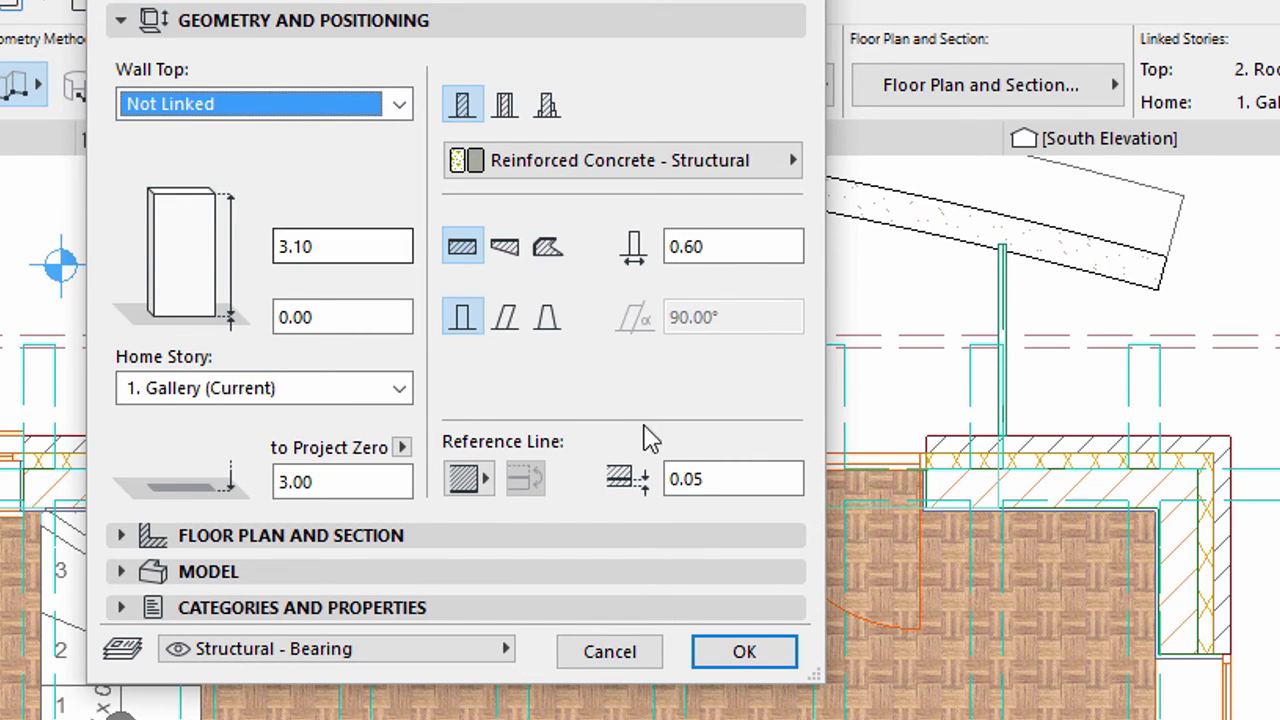
{"action": "left_click_drag", "start_coordinate": [724, 480], "coordinate": [666, 480]}
{"action": "type", "text": "0"}
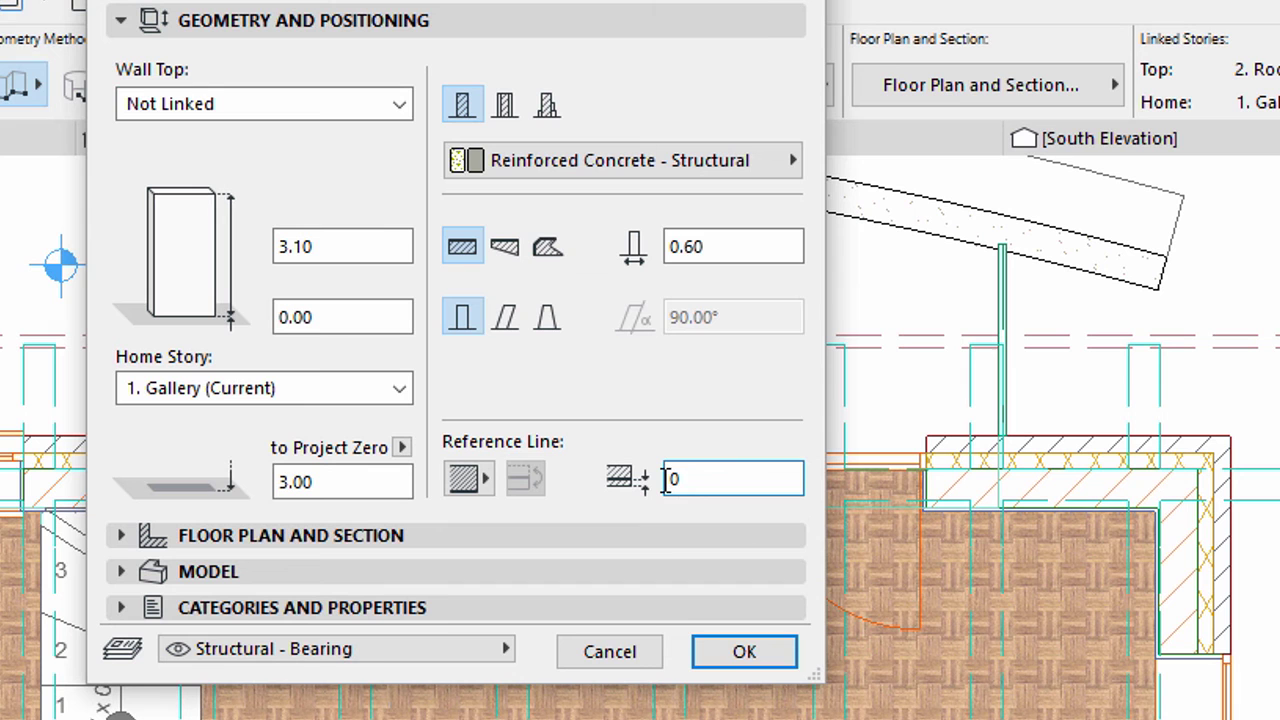
{"action": "type", "text": ".00"}
- Give the default wall the Gallery railing complex profile, with 1. Gallery as home story
{"action": "left_click", "coordinate": [551, 113]}
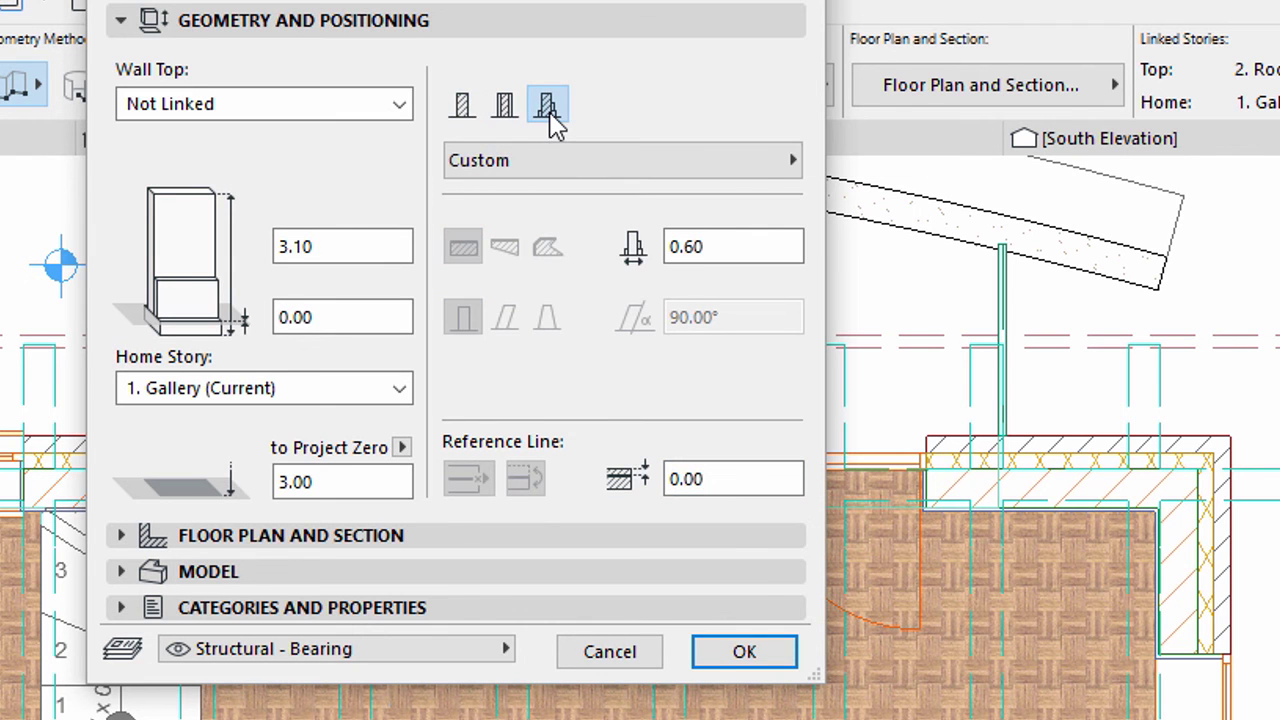
{"action": "left_click", "coordinate": [612, 175]}
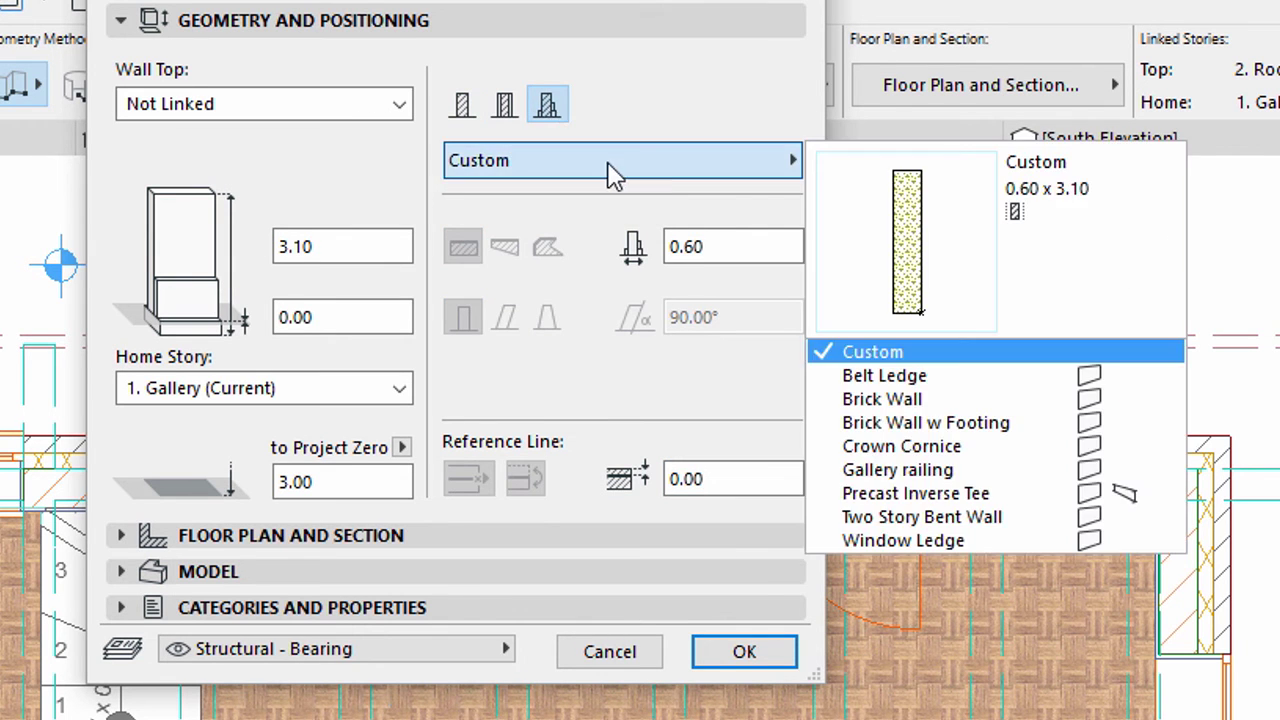
{"action": "left_click", "coordinate": [907, 470]}
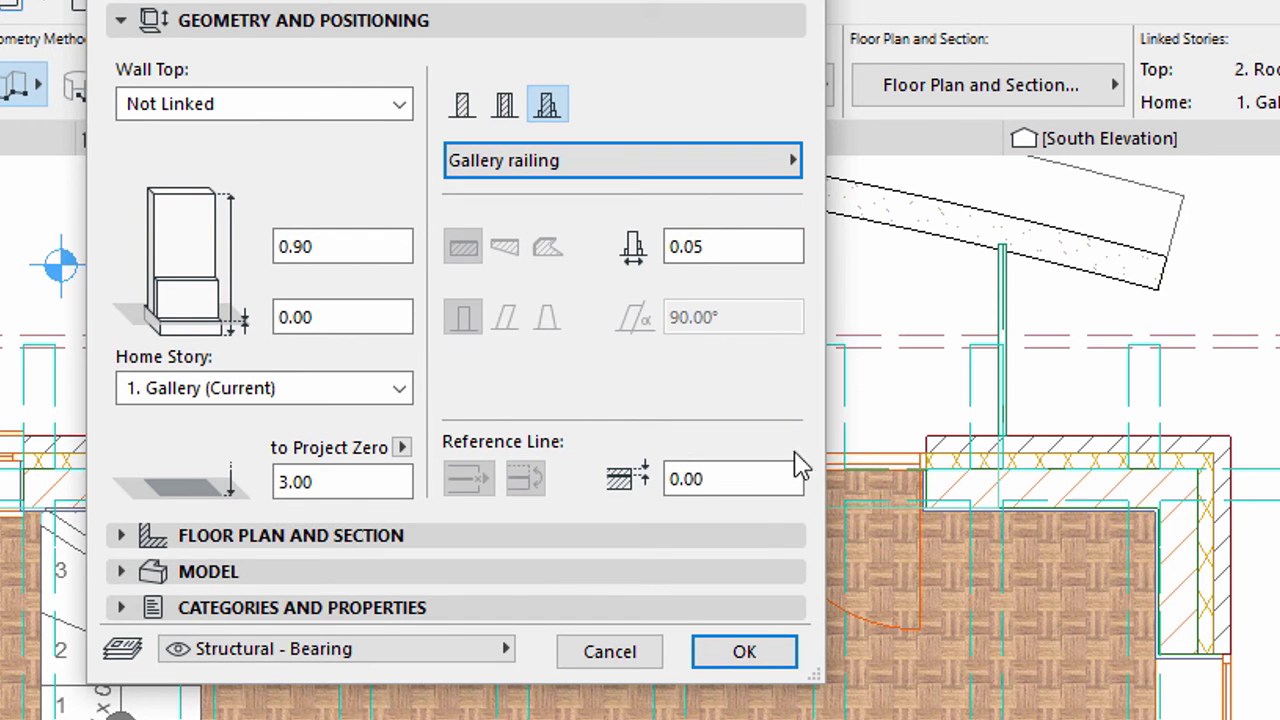
{"action": "left_click", "coordinate": [398, 392]}
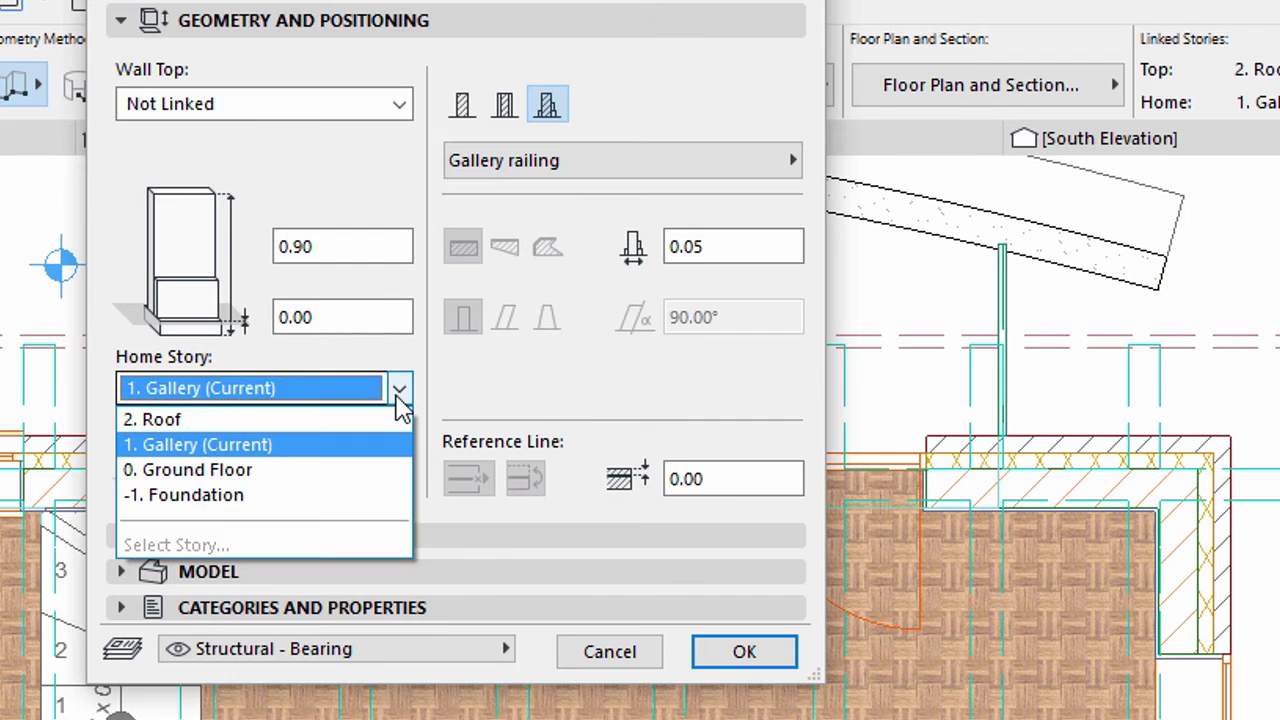
{"action": "left_click", "coordinate": [306, 455]}
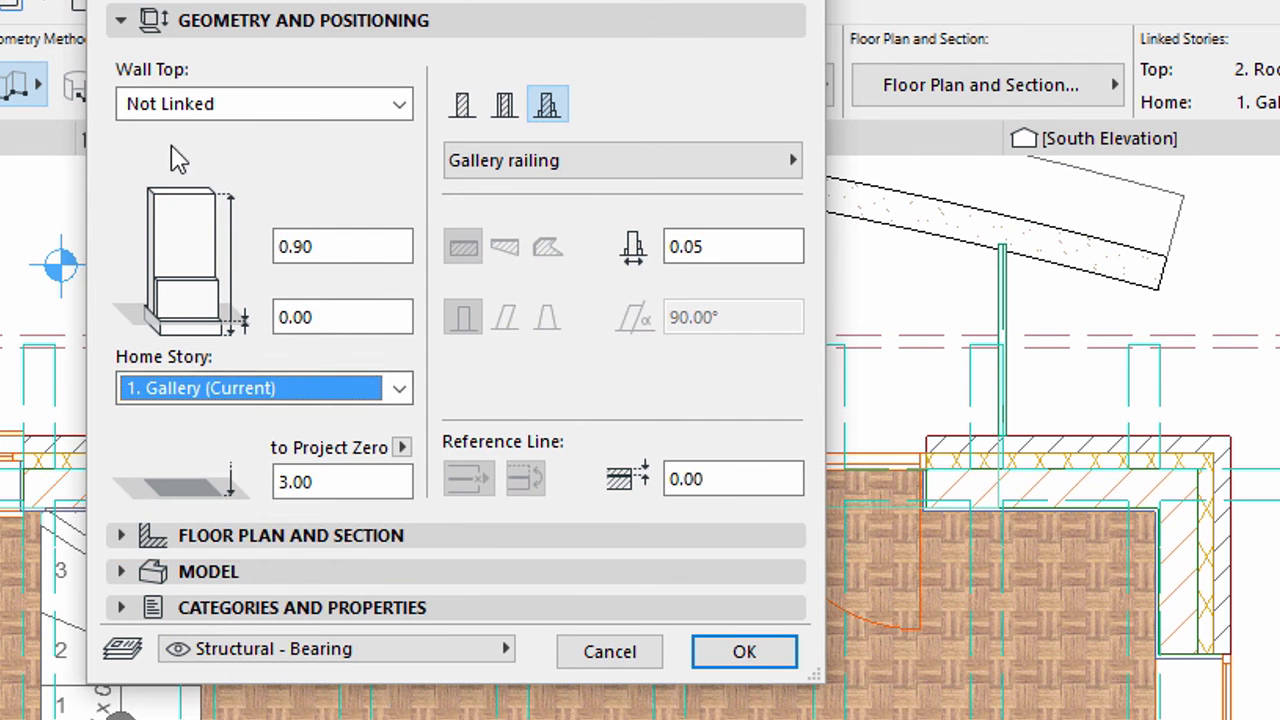
- Set the wall's structural function to Non-Load-Bearing and its position to Interior
{"action": "left_click", "coordinate": [120, 21]}
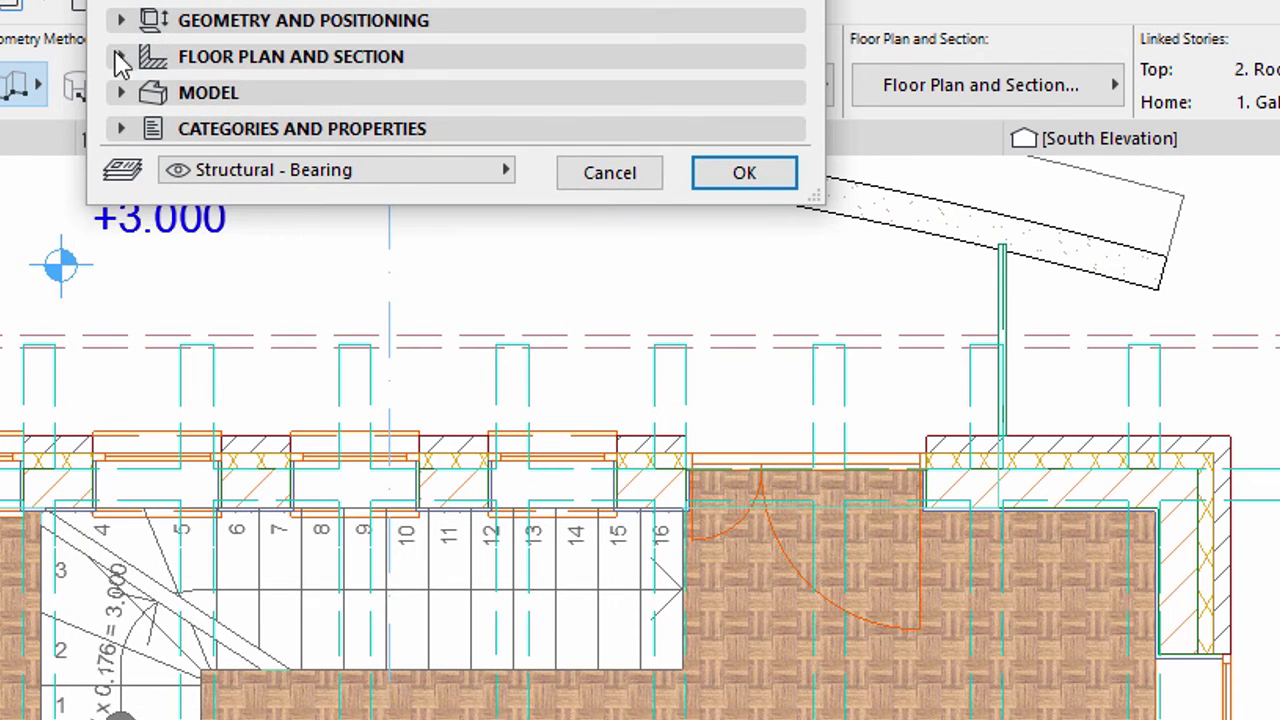
{"action": "left_click", "coordinate": [121, 129]}
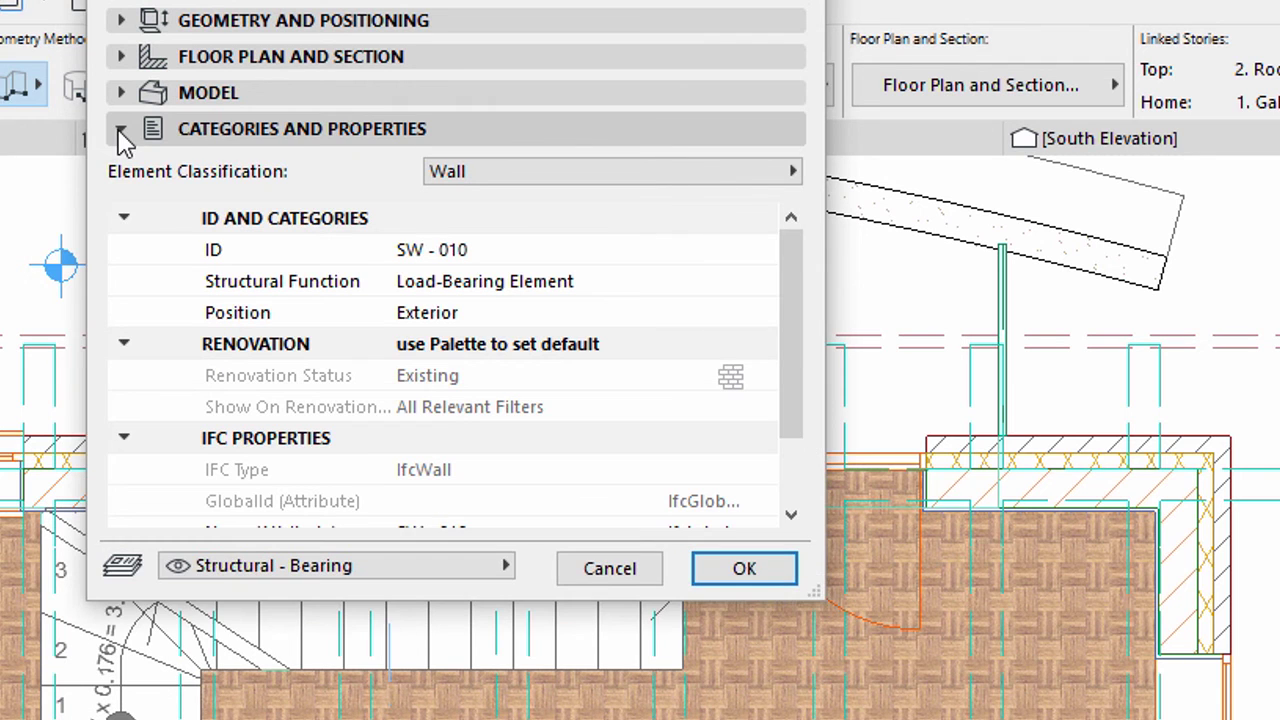
{"action": "left_click", "coordinate": [765, 294]}
{"action": "left_click", "coordinate": [762, 286]}
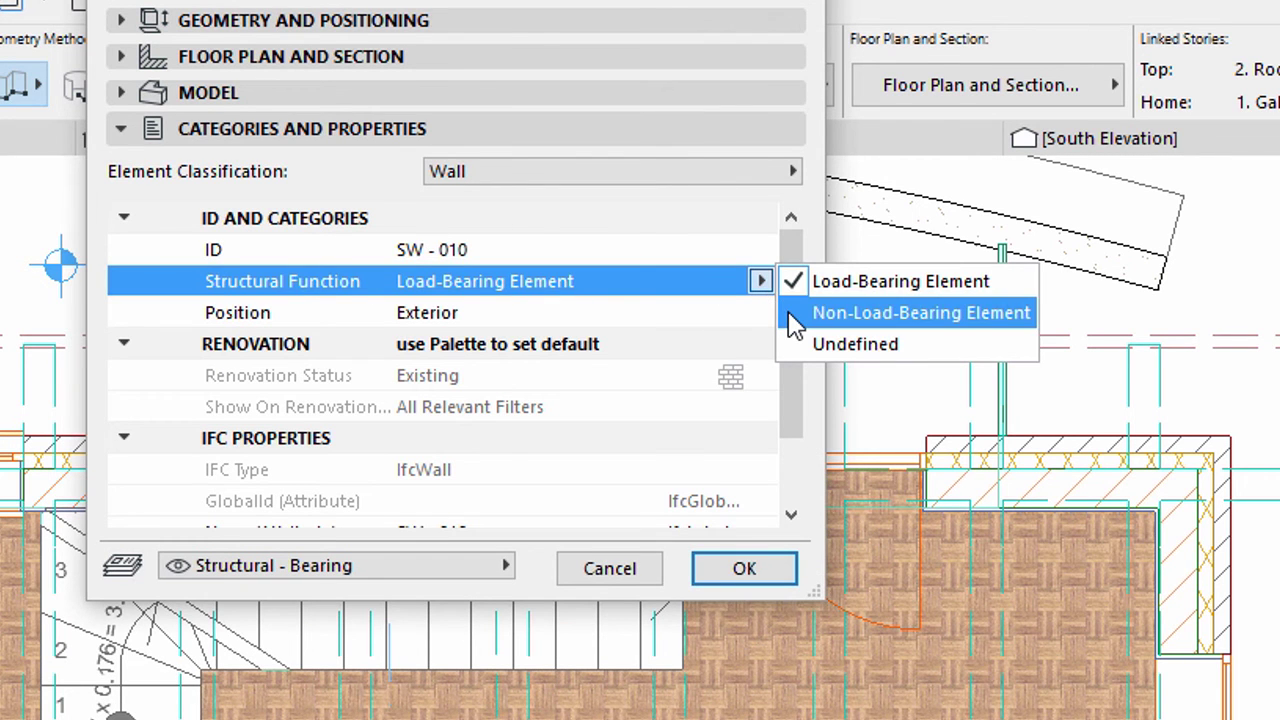
{"action": "left_click", "coordinate": [795, 314]}
{"action": "left_click", "coordinate": [762, 313]}
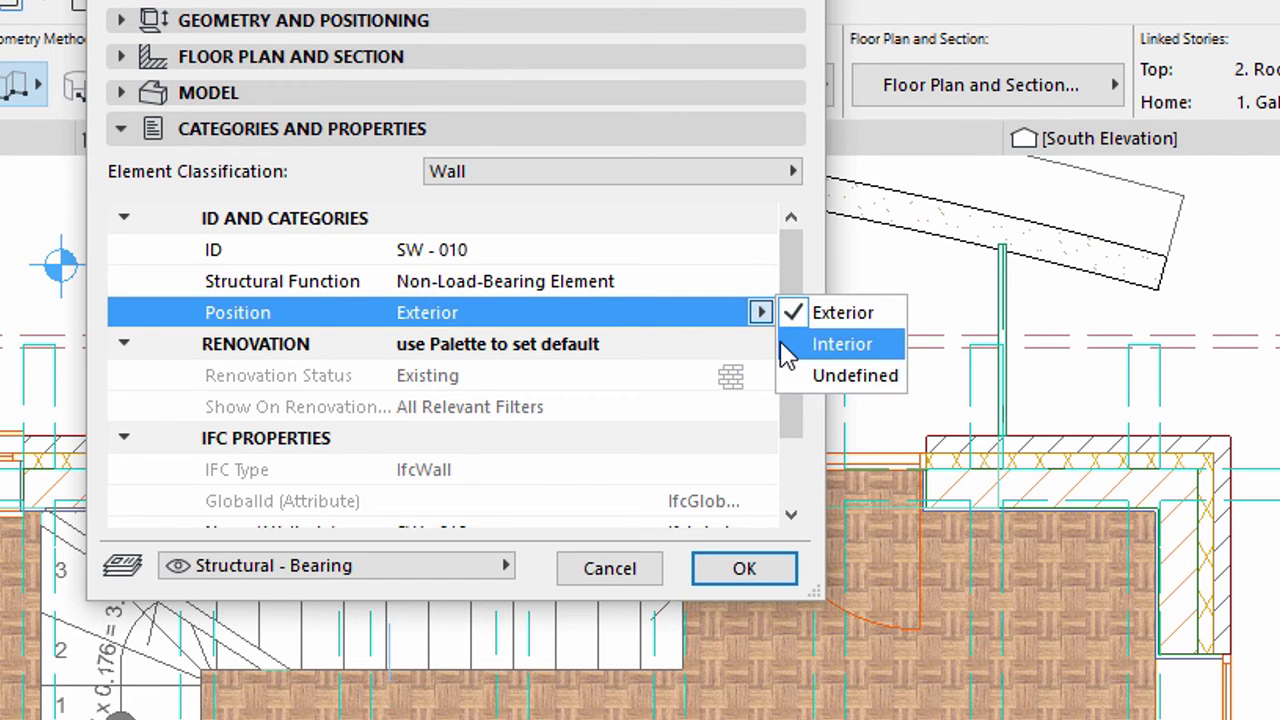
{"action": "left_click", "coordinate": [782, 343]}
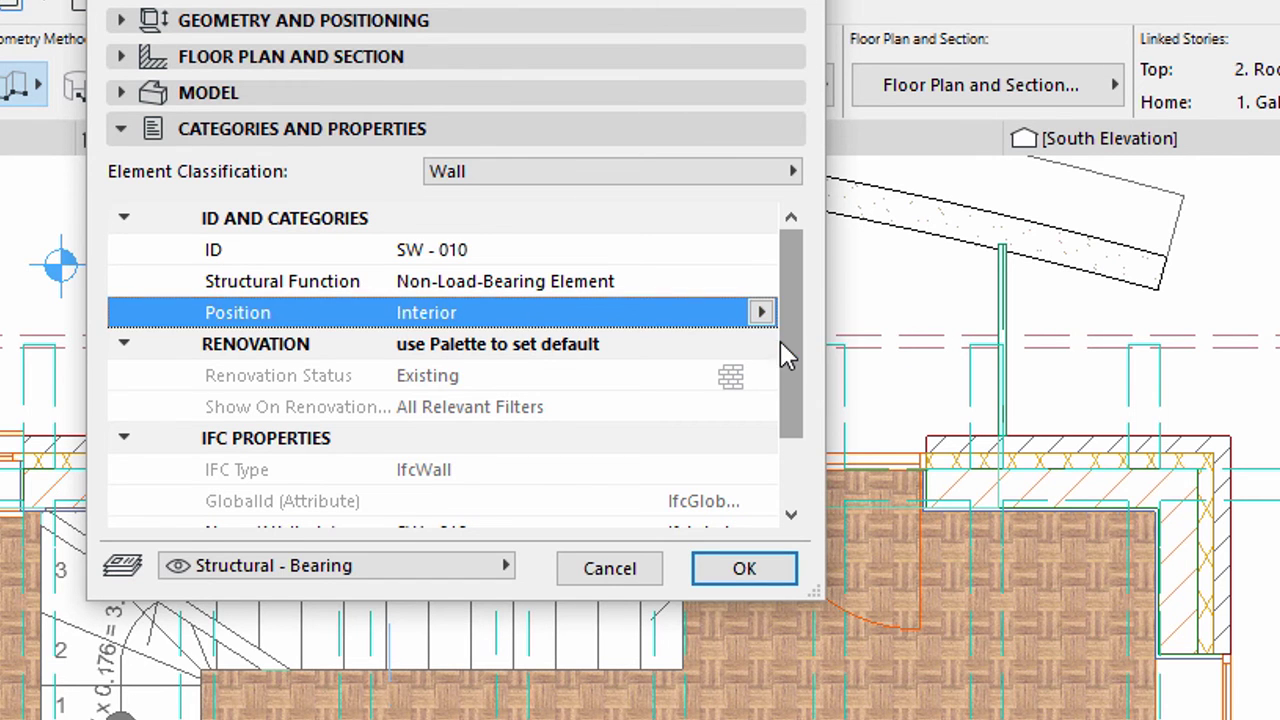
- Classify the wall as Railing and place it on the Interior - Partition layer
{"action": "left_click", "coordinate": [738, 175]}
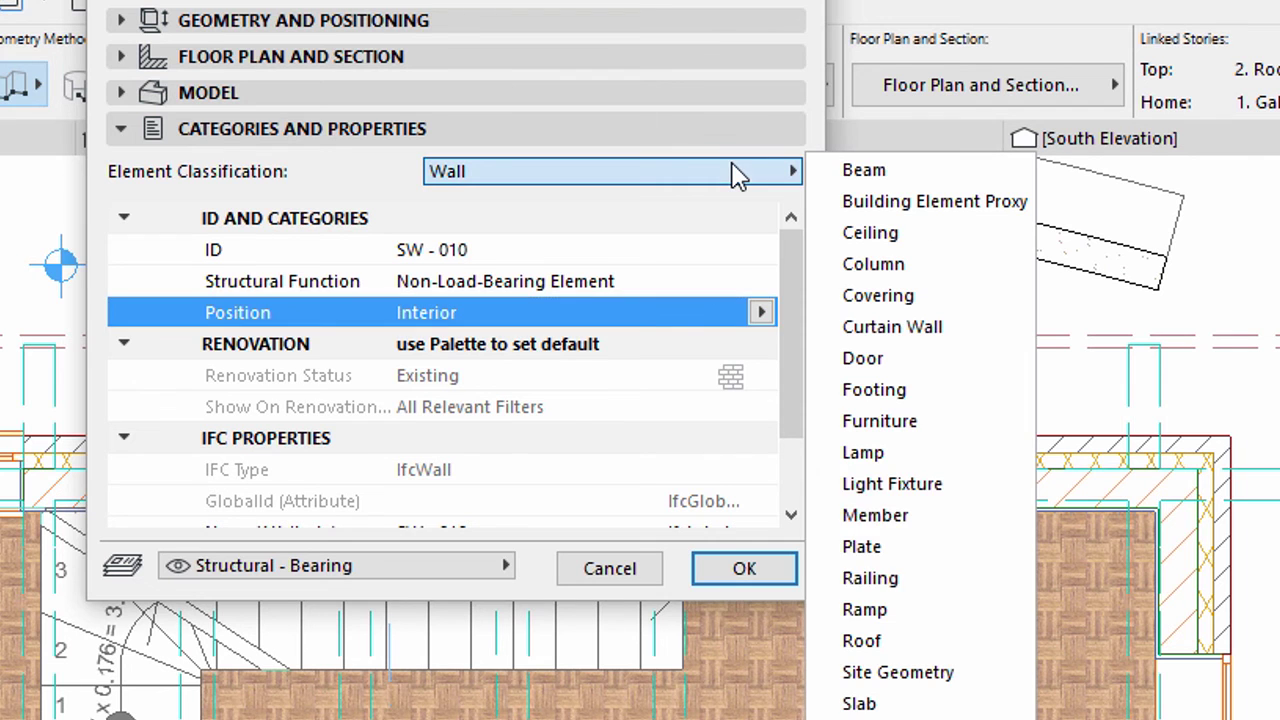
{"action": "left_click", "coordinate": [838, 580]}
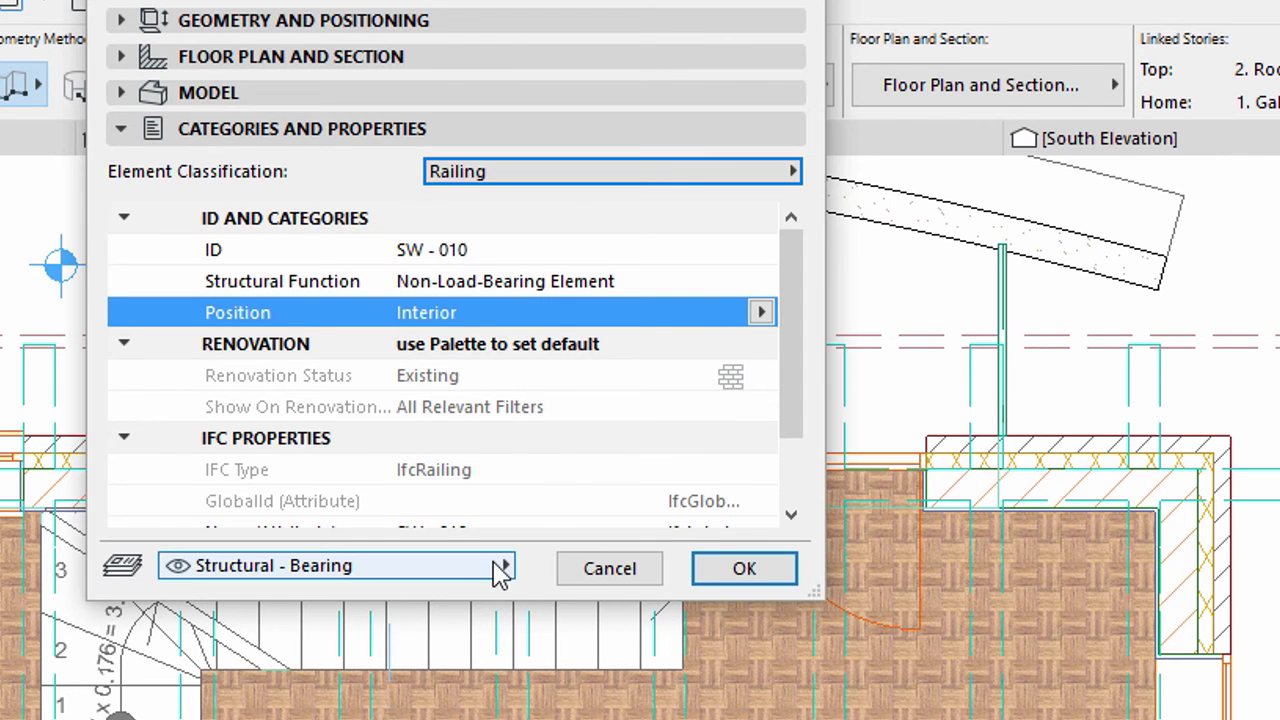
{"action": "left_click", "coordinate": [500, 568]}
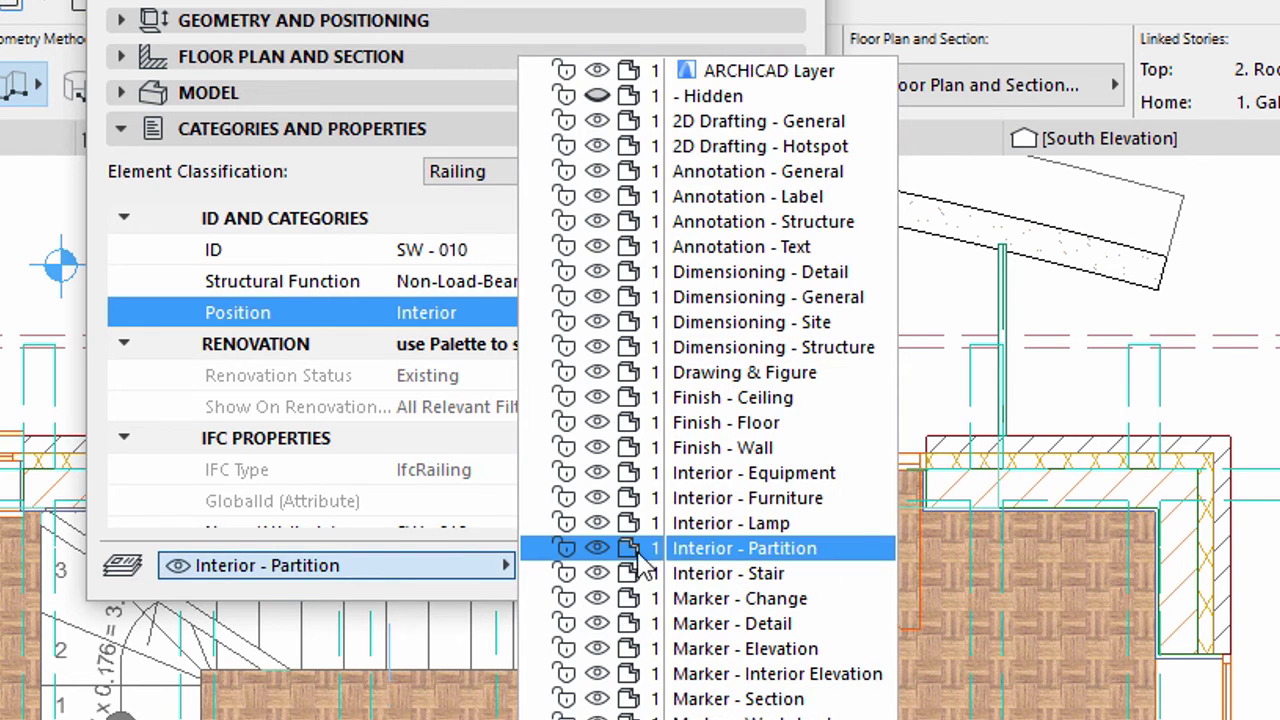
{"action": "left_click", "coordinate": [694, 556]}
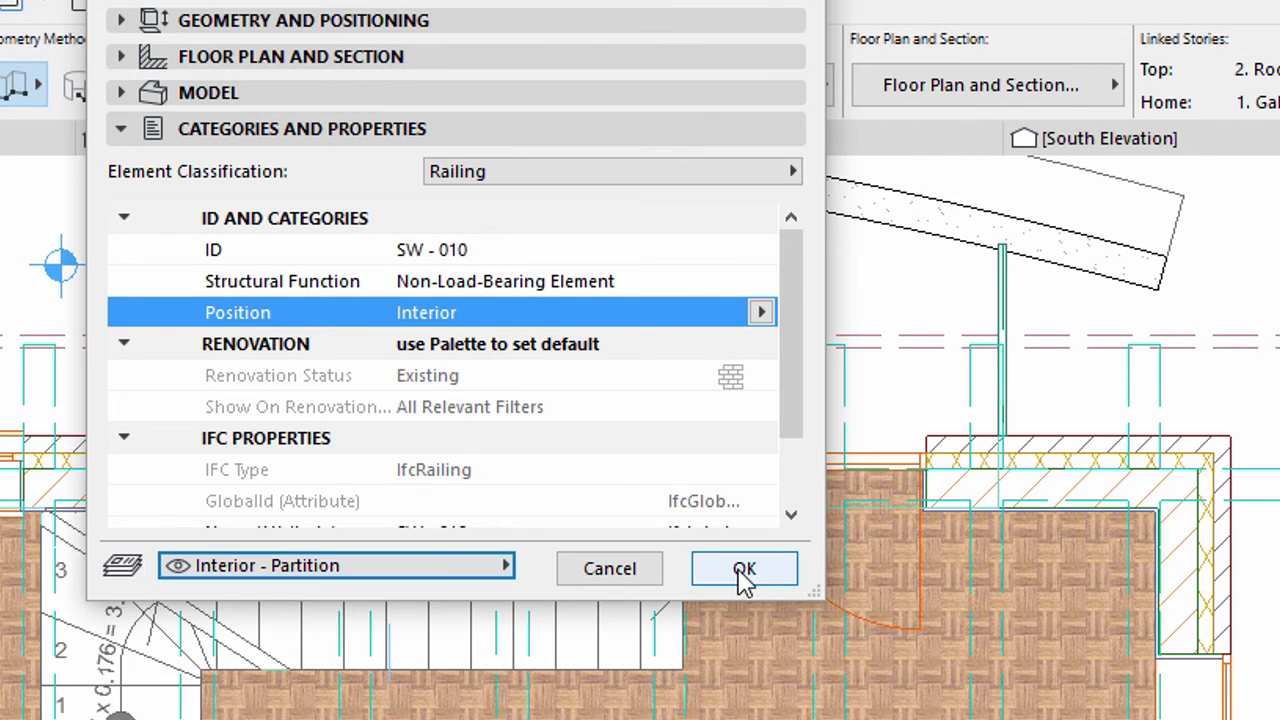
- Confirm the wall settings and switch the Wall tool to polyline geometry
{"action": "left_click", "coordinate": [742, 570]}
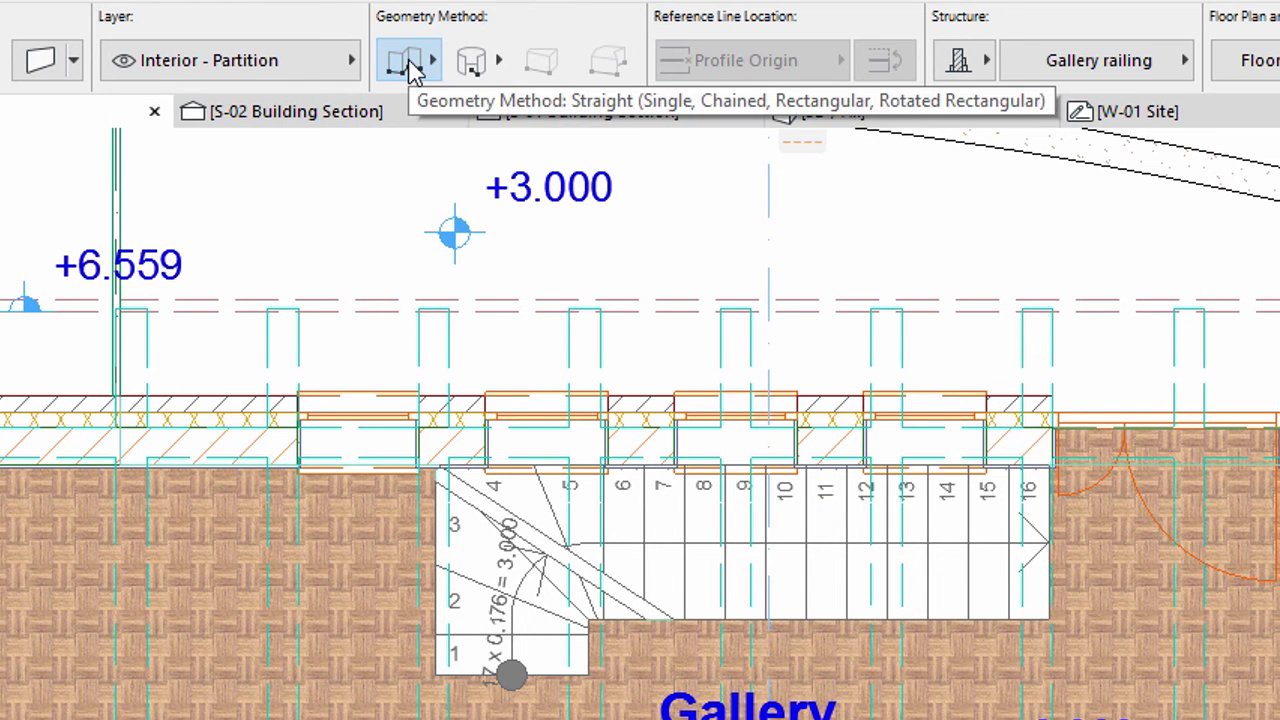
{"action": "left_click", "coordinate": [415, 70]}
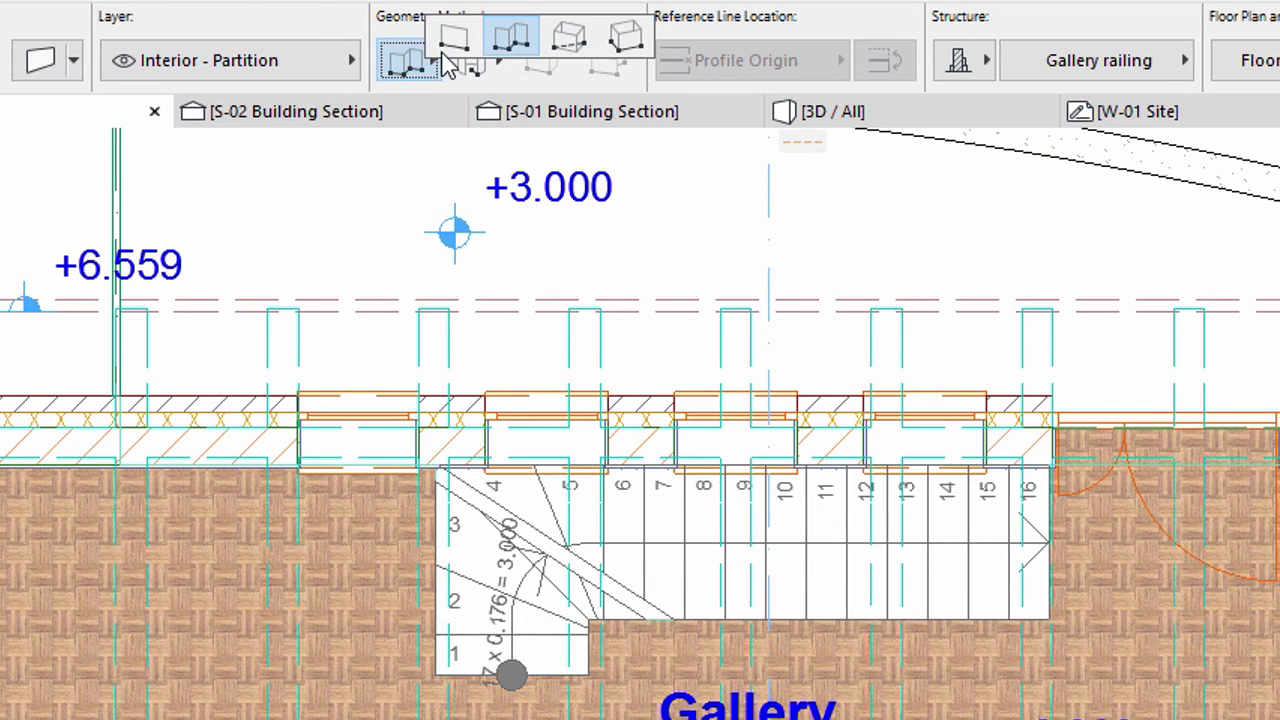
{"action": "left_click", "coordinate": [499, 50]}
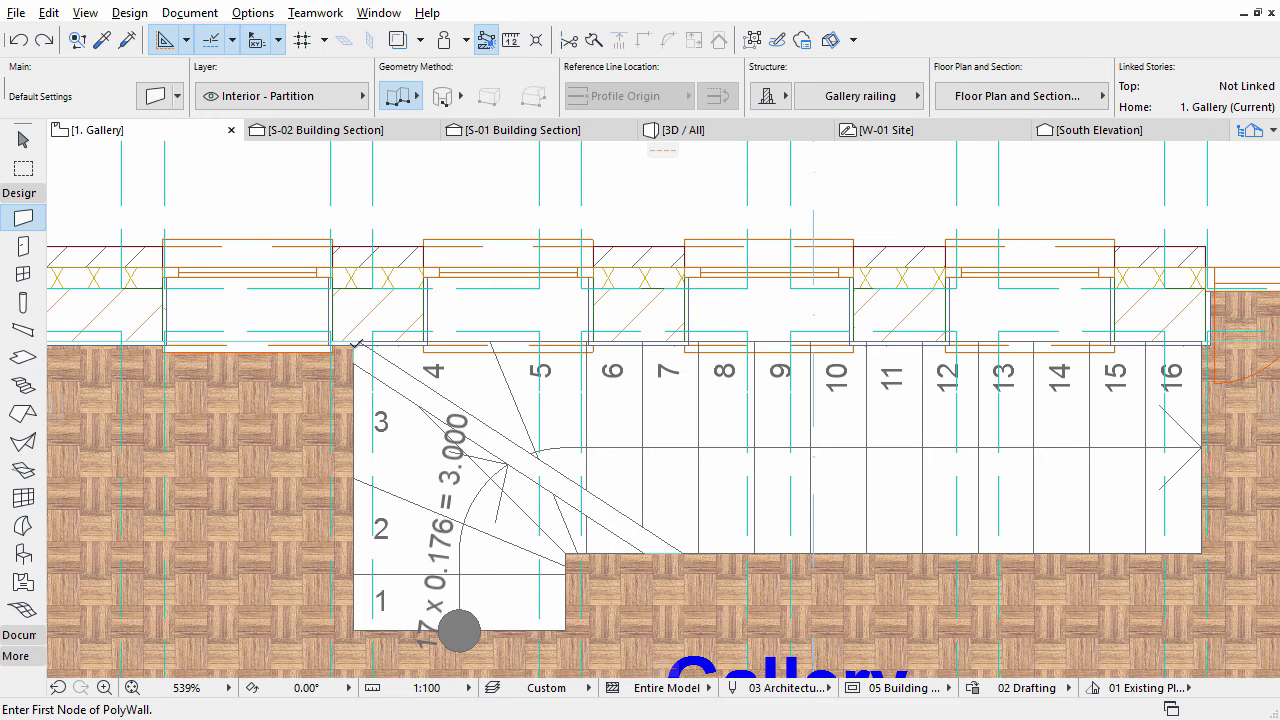
- Draw the railing polywall along the stair opening's left, bottom and right edges
{"action": "left_click", "coordinate": [436, 468]}
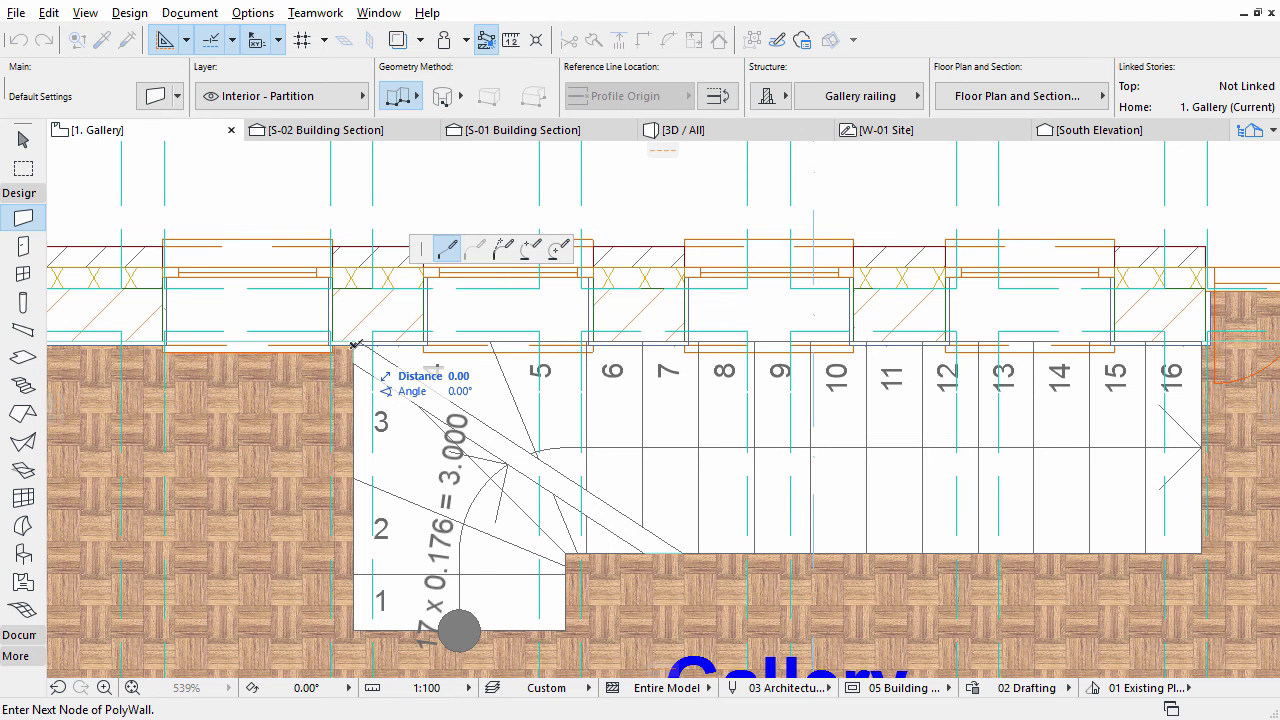
{"action": "left_click", "coordinate": [353, 630]}
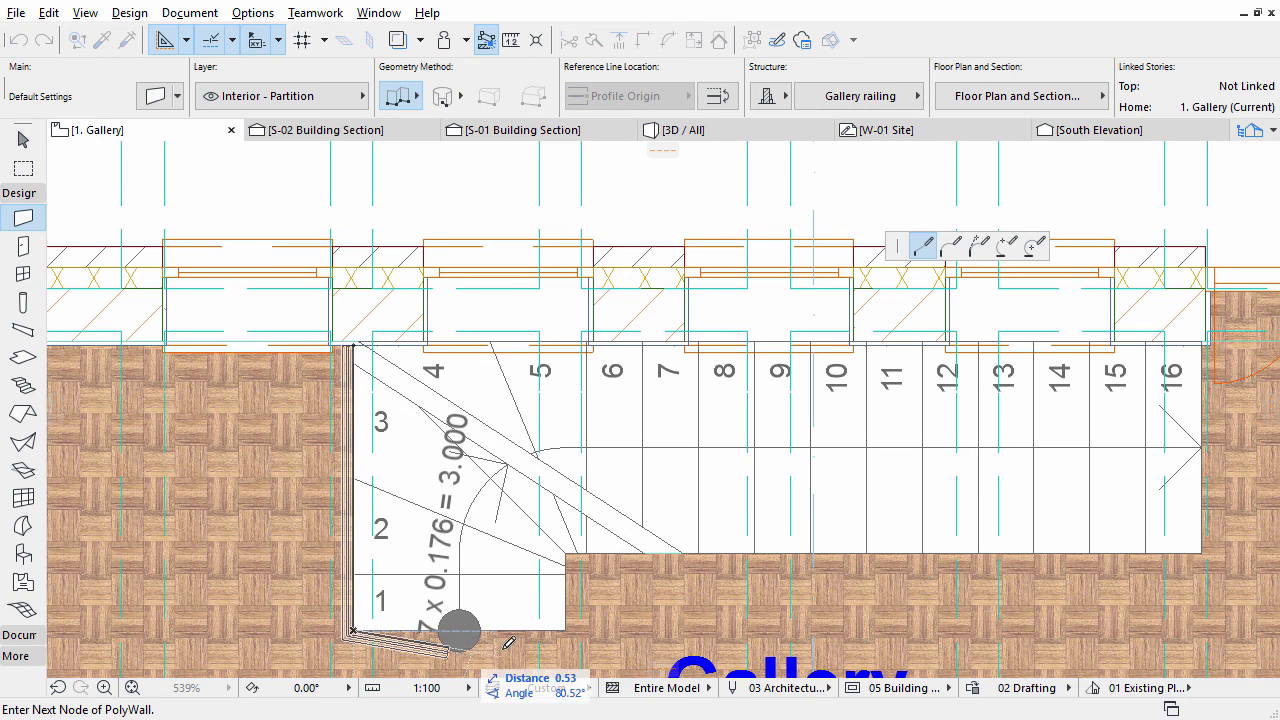
{"action": "left_click", "coordinate": [566, 630]}
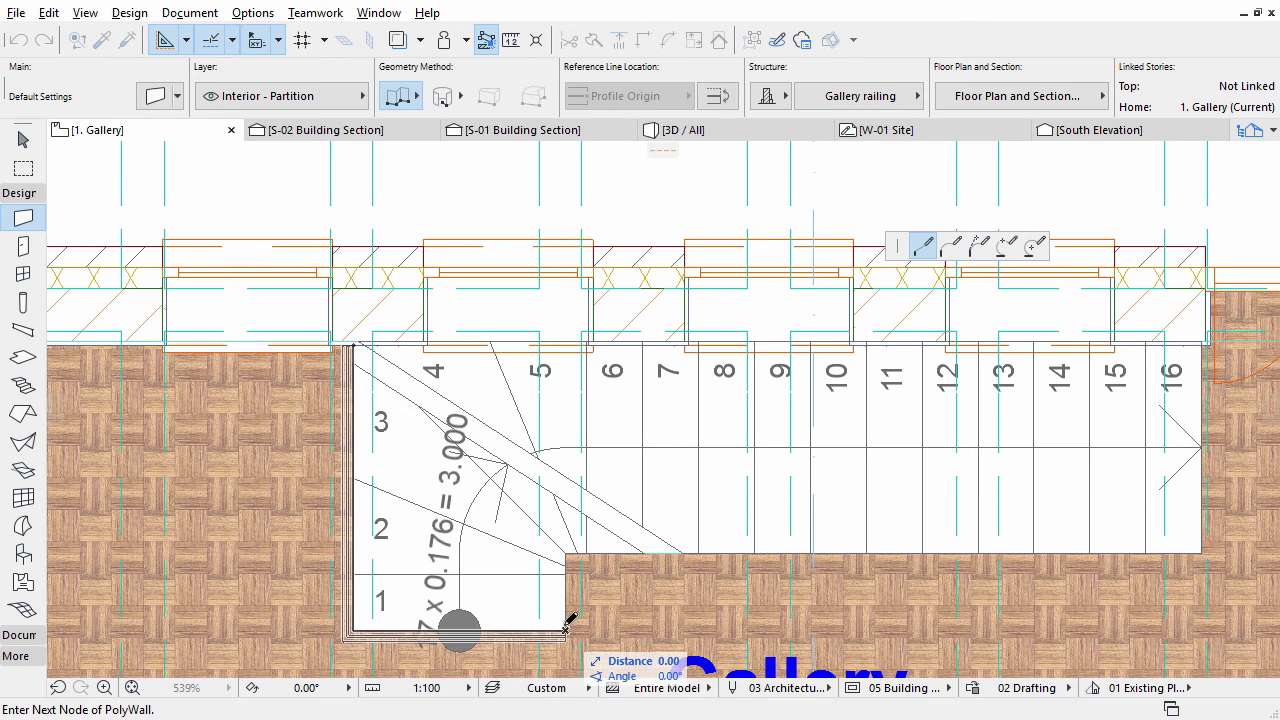
{"action": "left_click", "coordinate": [567, 553]}
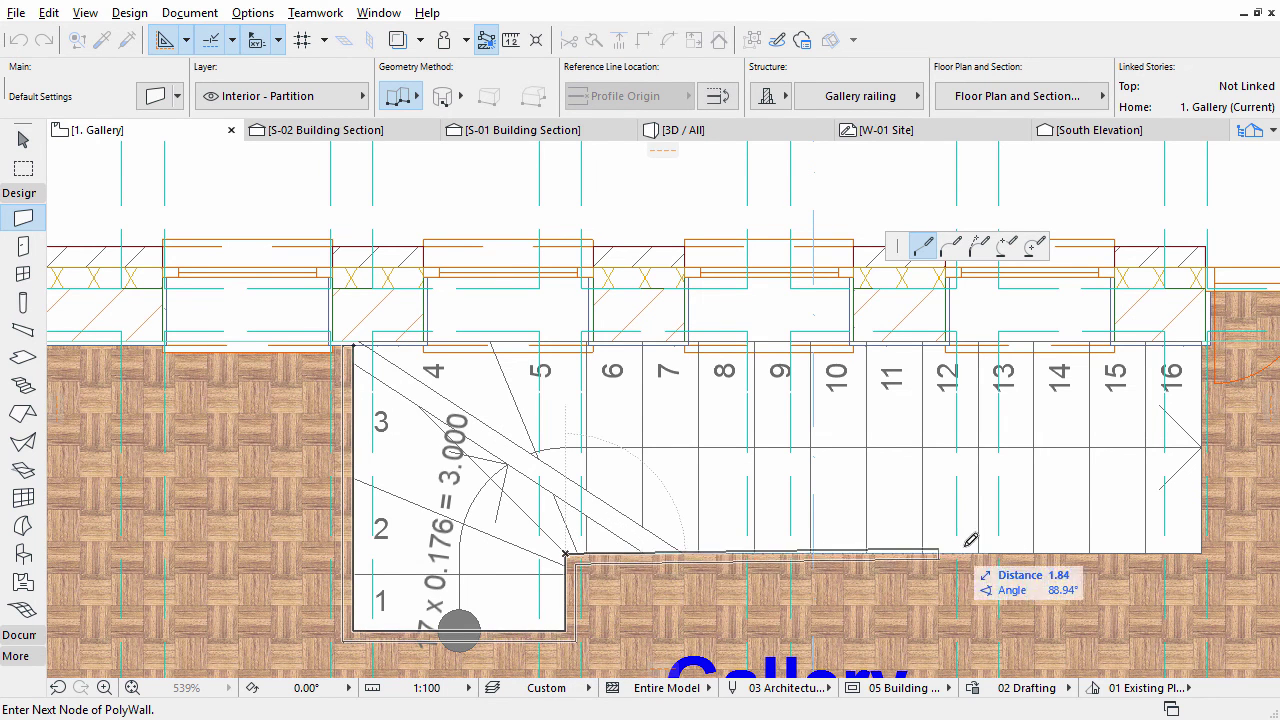
{"action": "double_click", "coordinate": [1204, 553]}
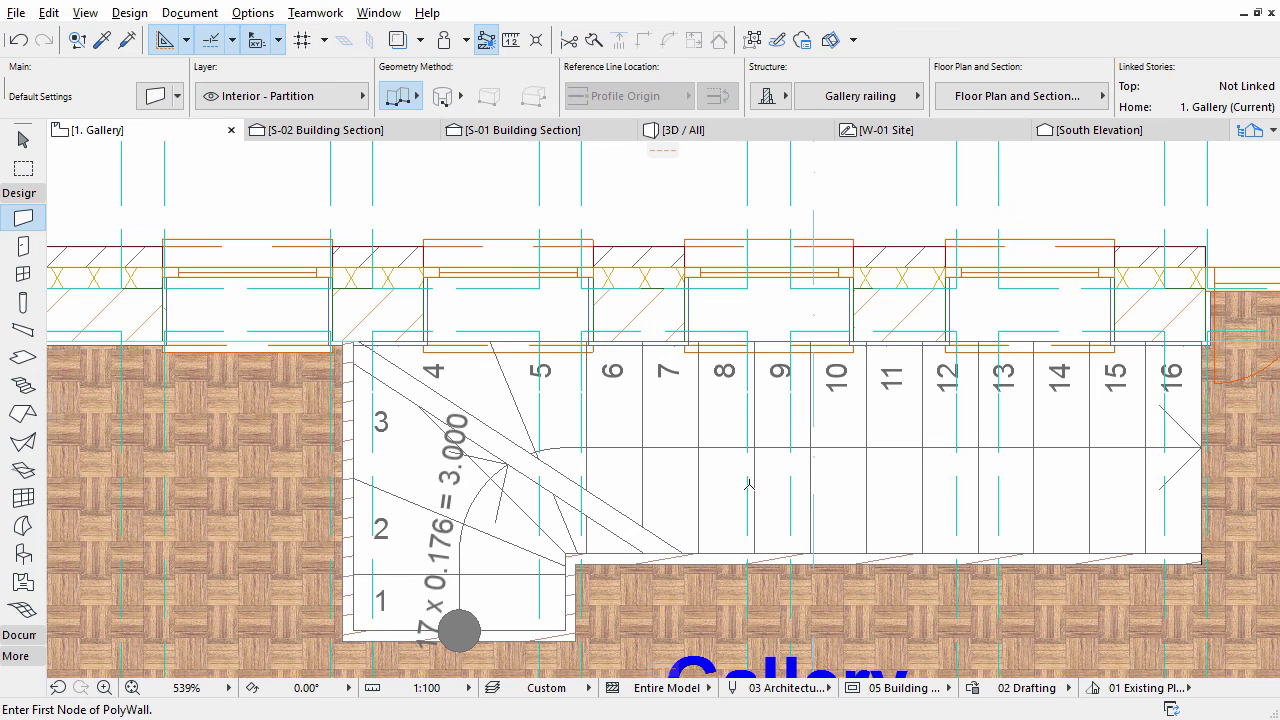
- Draw a railing polywall along the slab's bottom edge from its right end to its left end
{"action": "scroll", "coordinate": [748, 484], "scroll_direction": "down", "scroll_amount": 3}
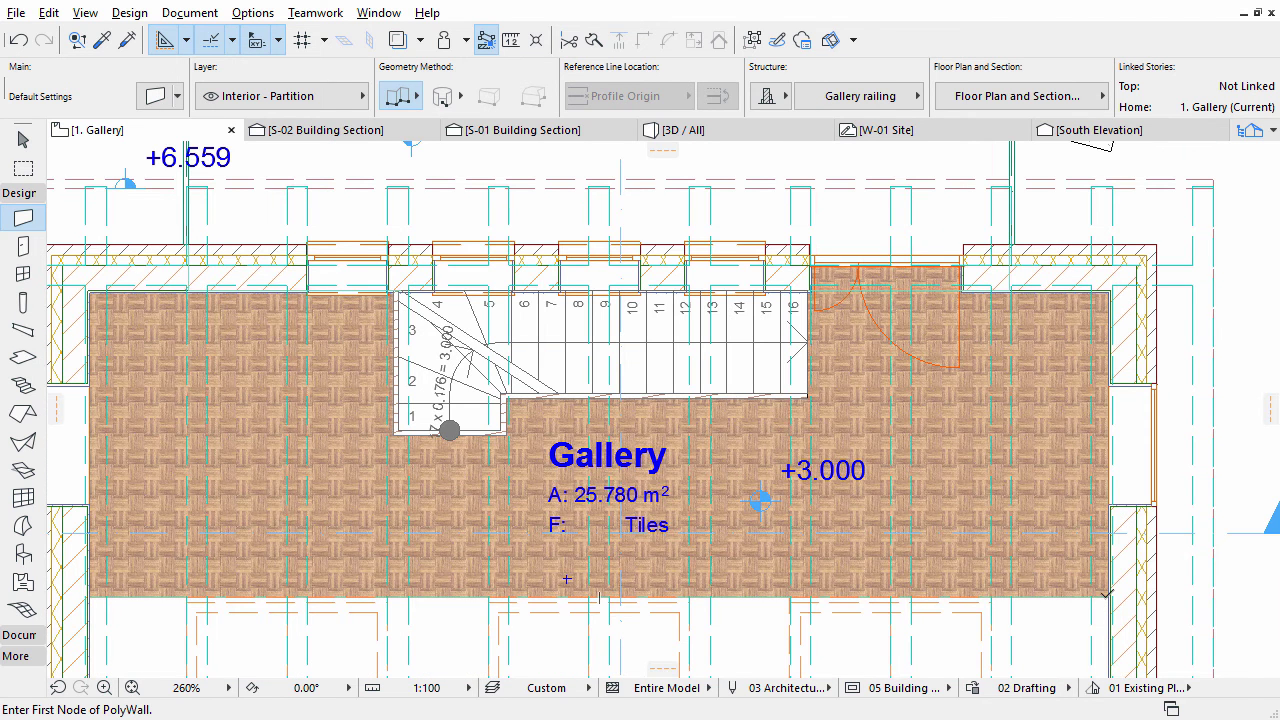
{"action": "left_click", "coordinate": [1107, 597]}
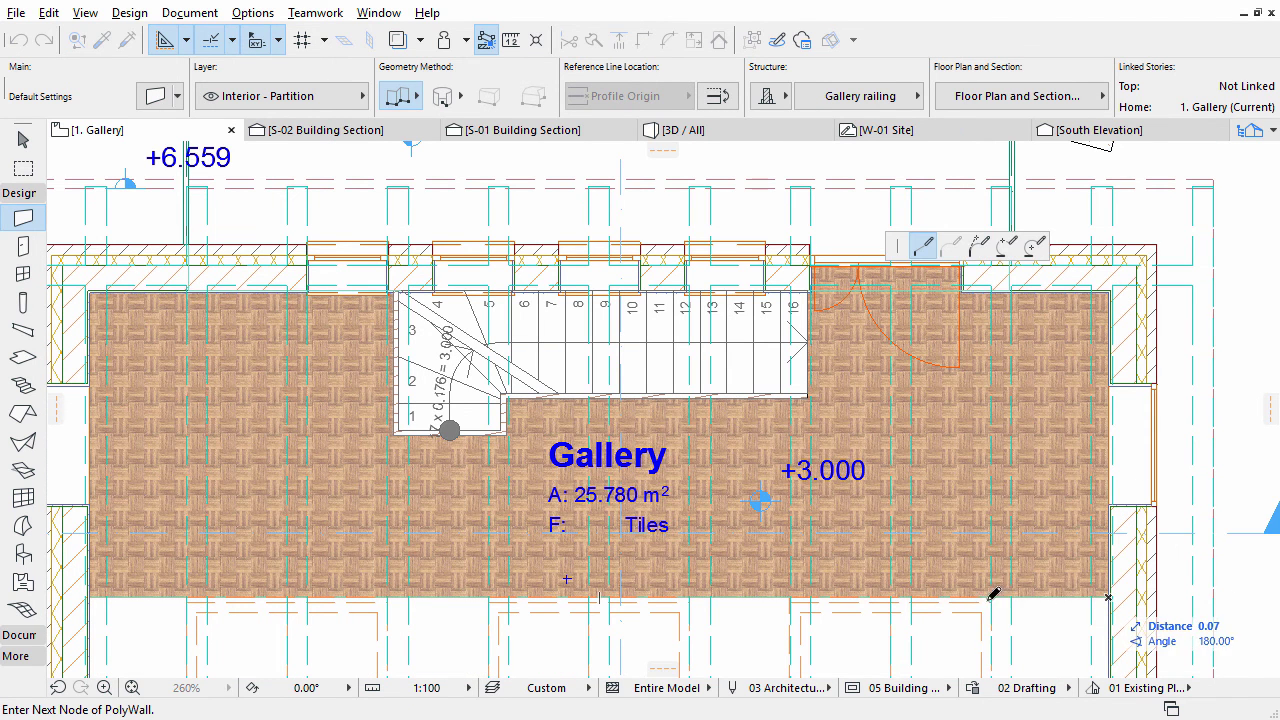
{"action": "double_click", "coordinate": [94, 592]}
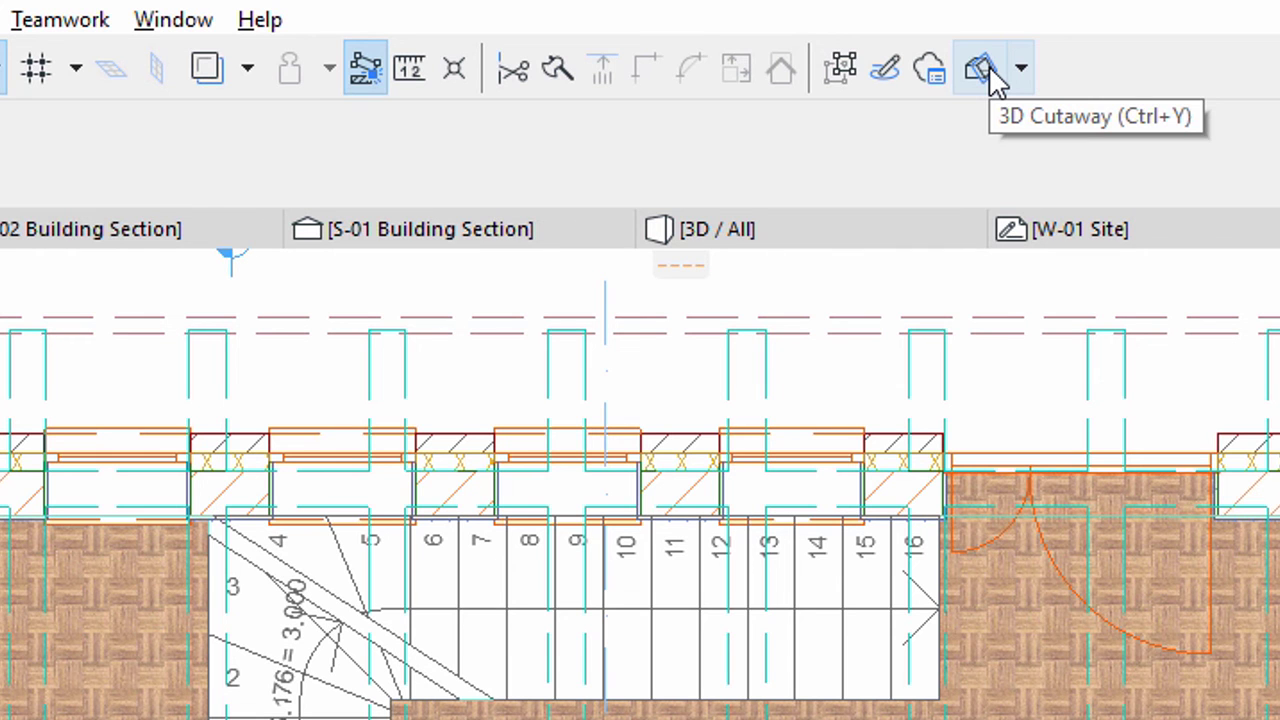
- Turn on 3D Cutaway and bring the roof arc above the plan into view
{"action": "left_click", "coordinate": [988, 72]}
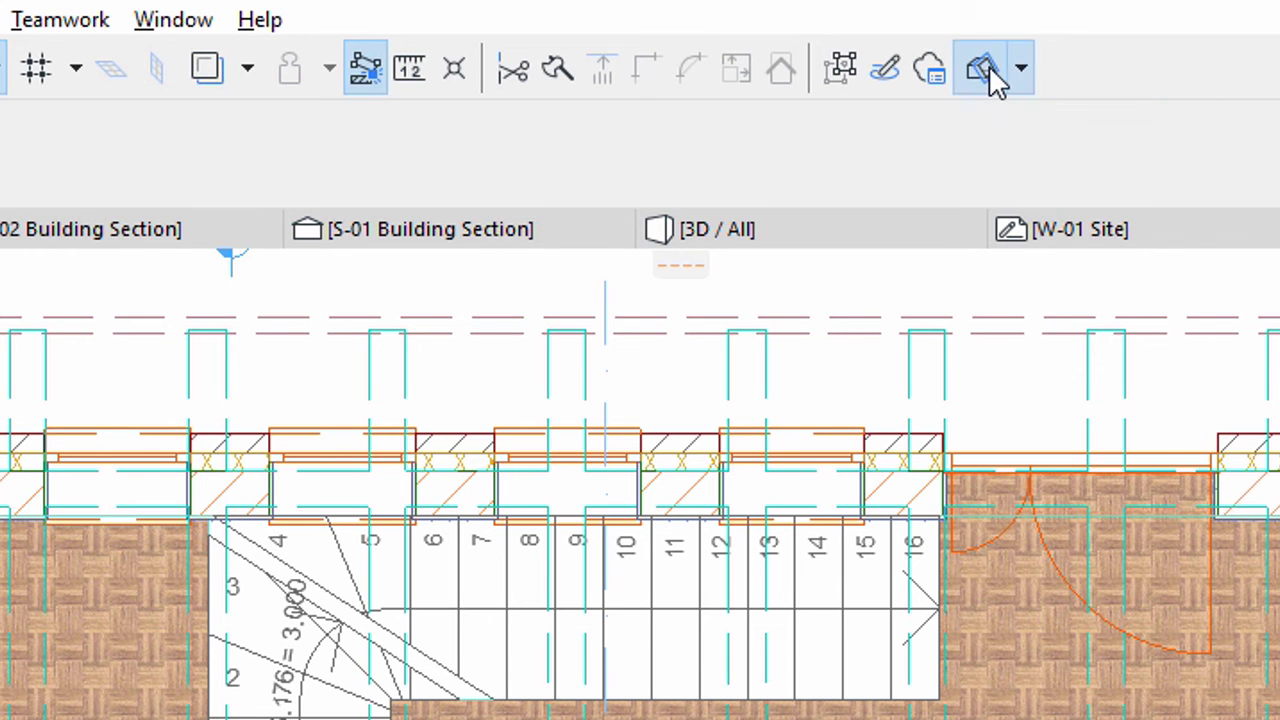
{"action": "scroll", "coordinate": [776, 222], "scroll_direction": "down", "scroll_amount": 2}
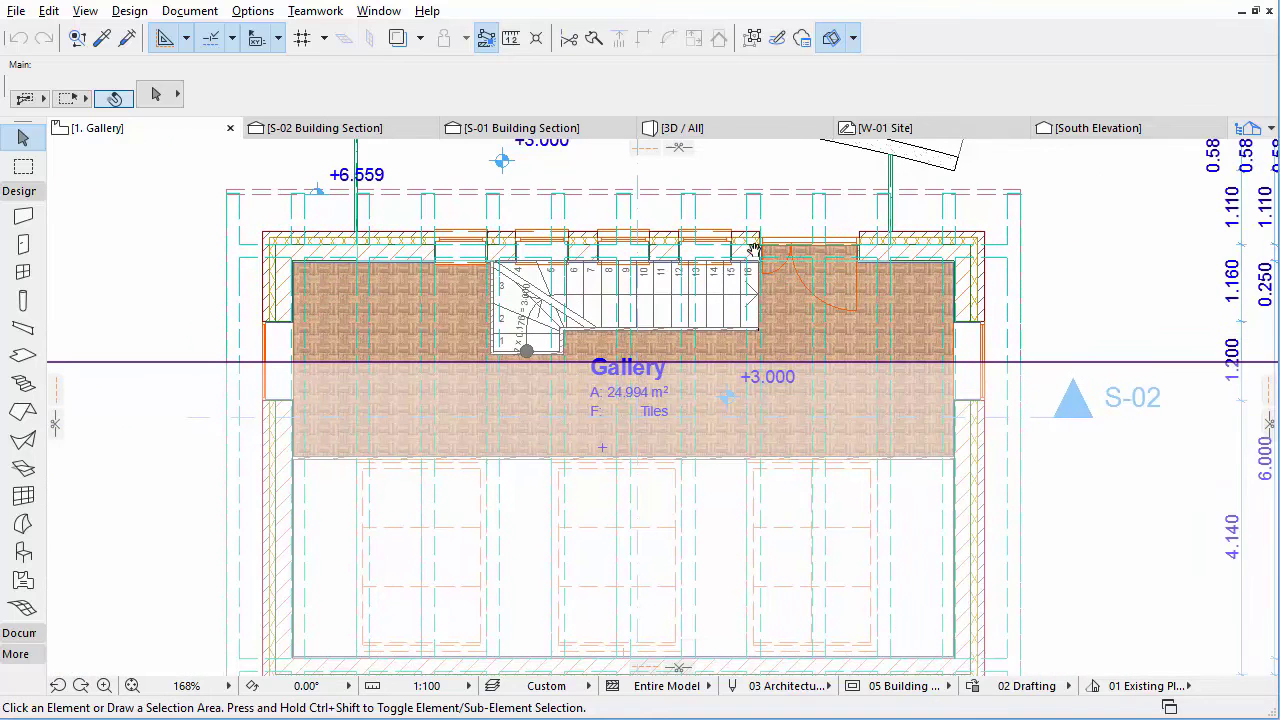
{"action": "middle_click_drag", "start_coordinate": [762, 244], "coordinate": [744, 402]}
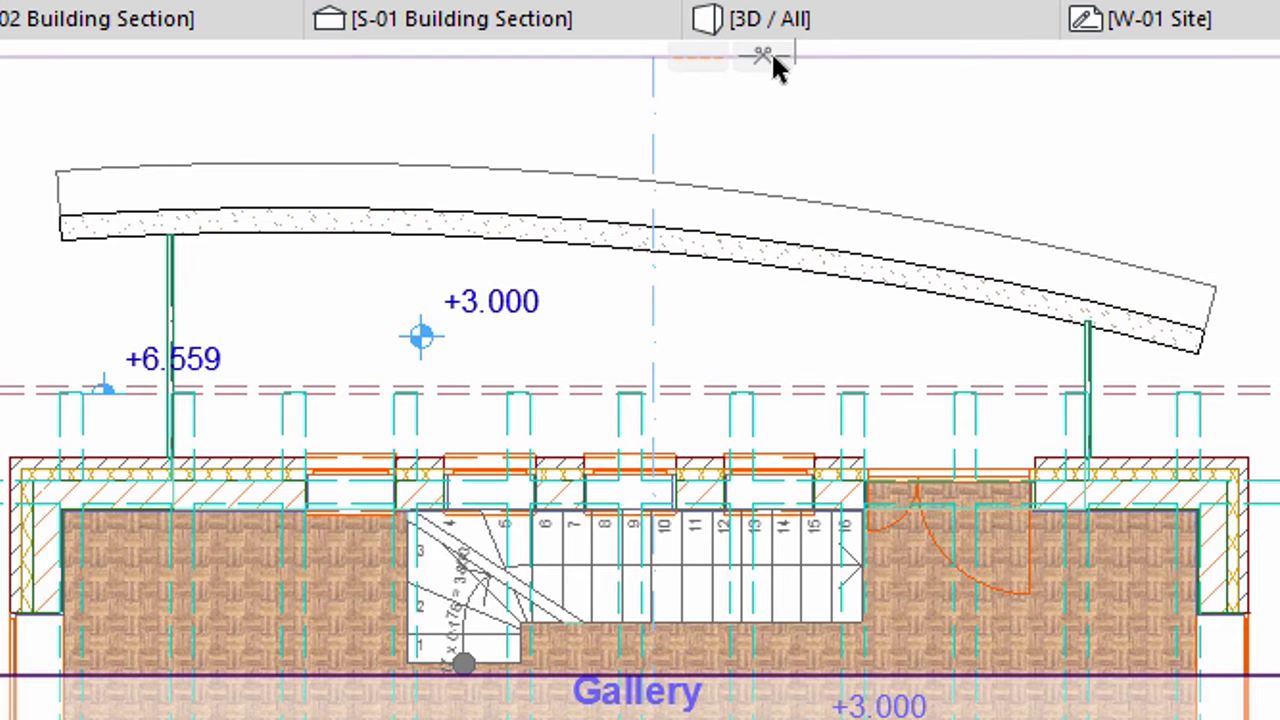
- Delete all existing cutting planes and drag a new one up to just below the Gallery room
{"action": "left_click", "coordinate": [690, 150]}
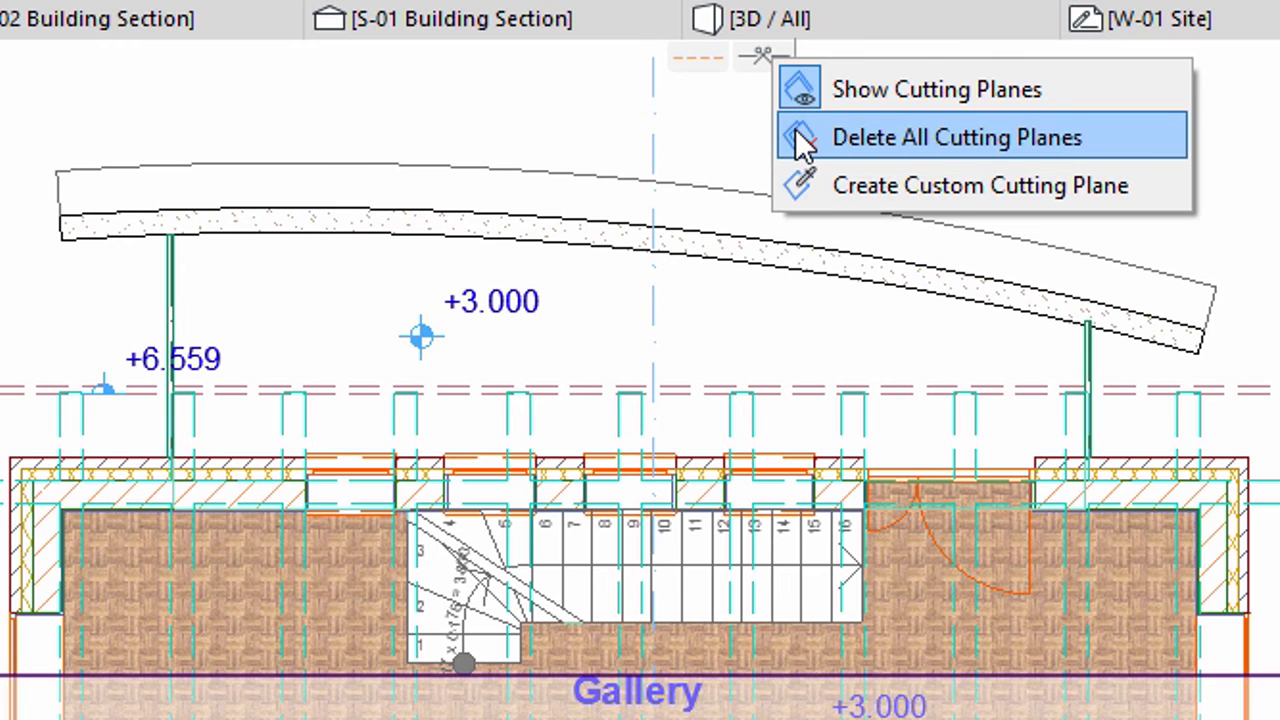
{"action": "left_click", "coordinate": [805, 143]}
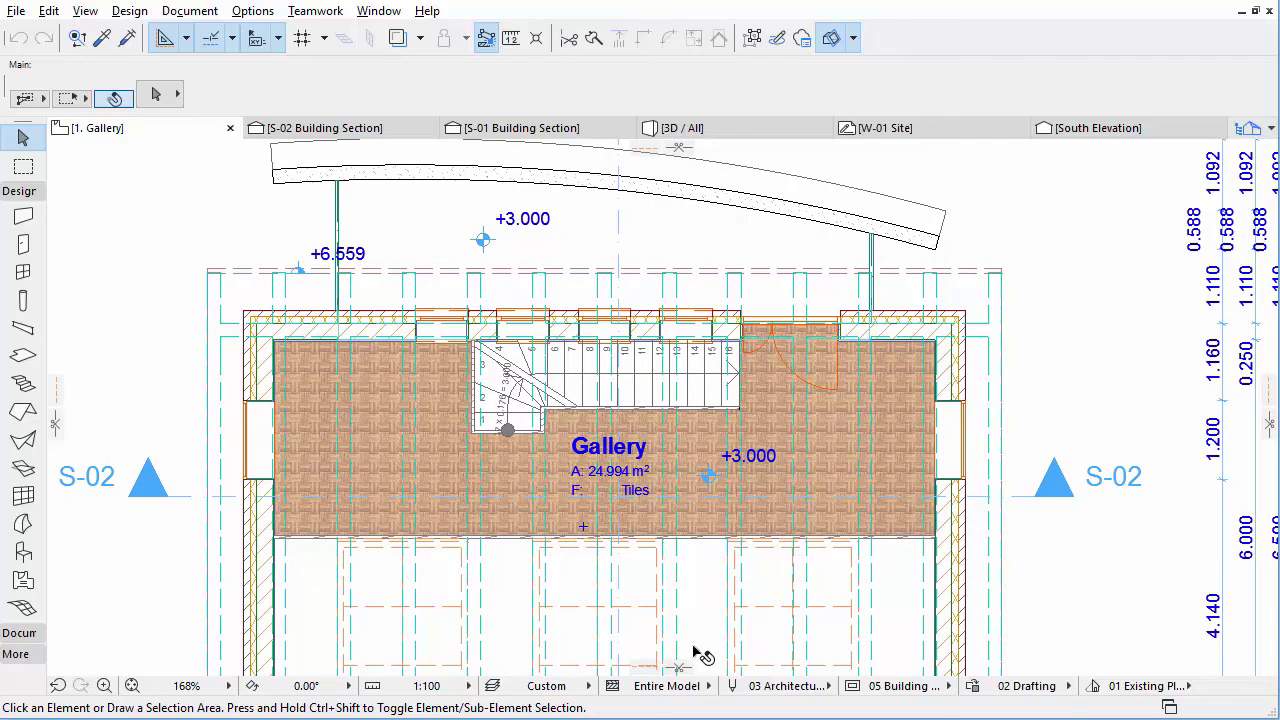
{"action": "left_click_drag", "start_coordinate": [684, 668], "coordinate": [695, 608]}
{"action": "left_click_drag", "start_coordinate": [787, 559], "coordinate": [793, 485]}
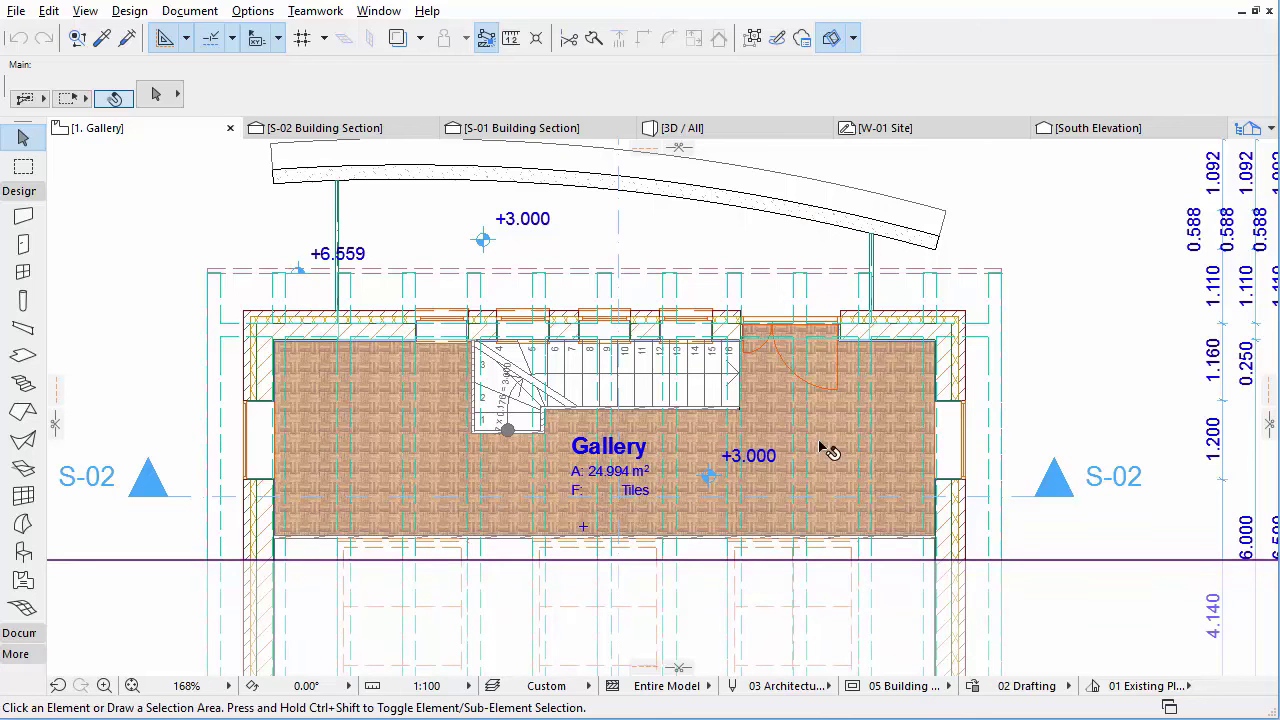
- Open the Generic Perspective view from the Navigator and switch 3D Cutaway off
{"action": "left_click", "coordinate": [1243, 130]}
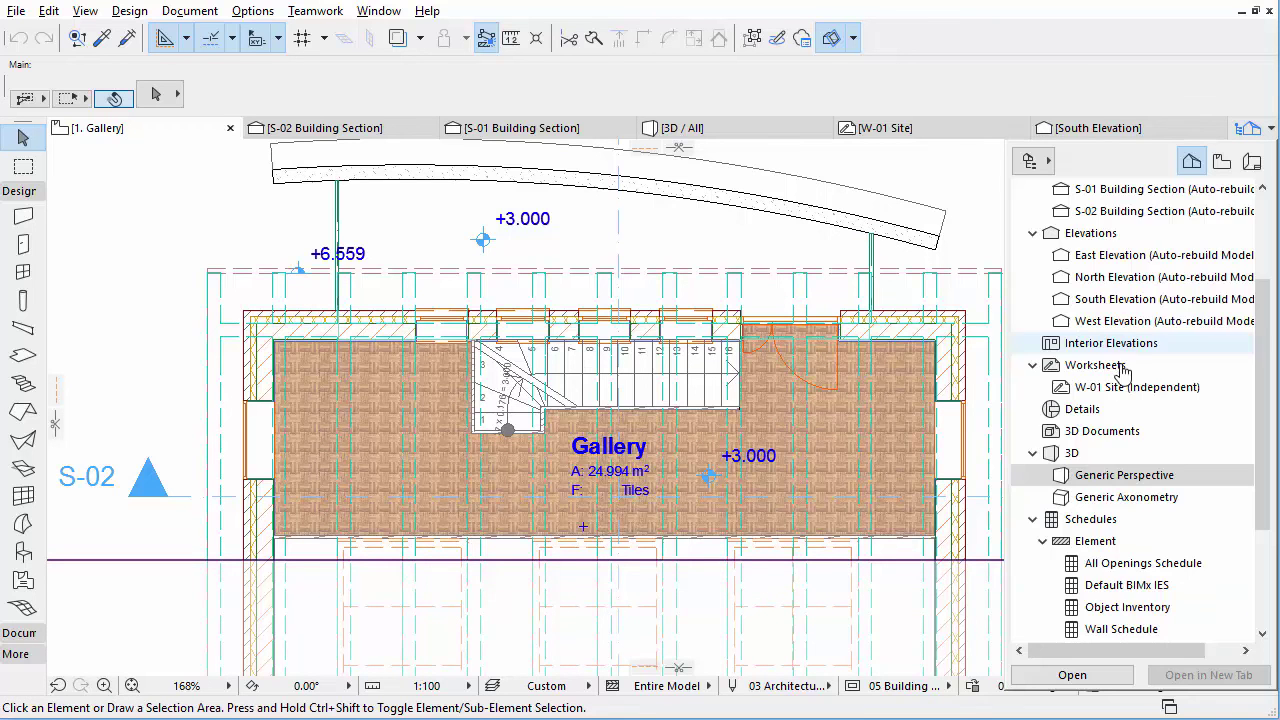
{"action": "double_click", "coordinate": [1107, 483]}
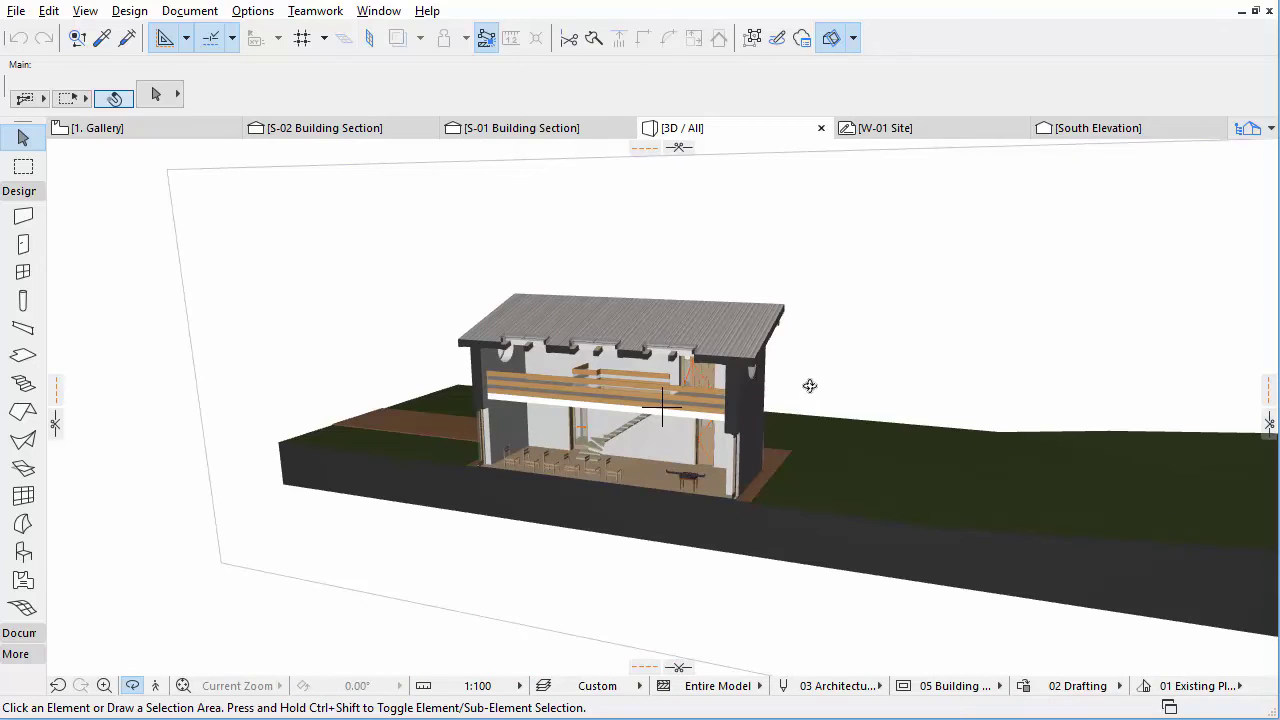
{"action": "left_click", "coordinate": [830, 45]}
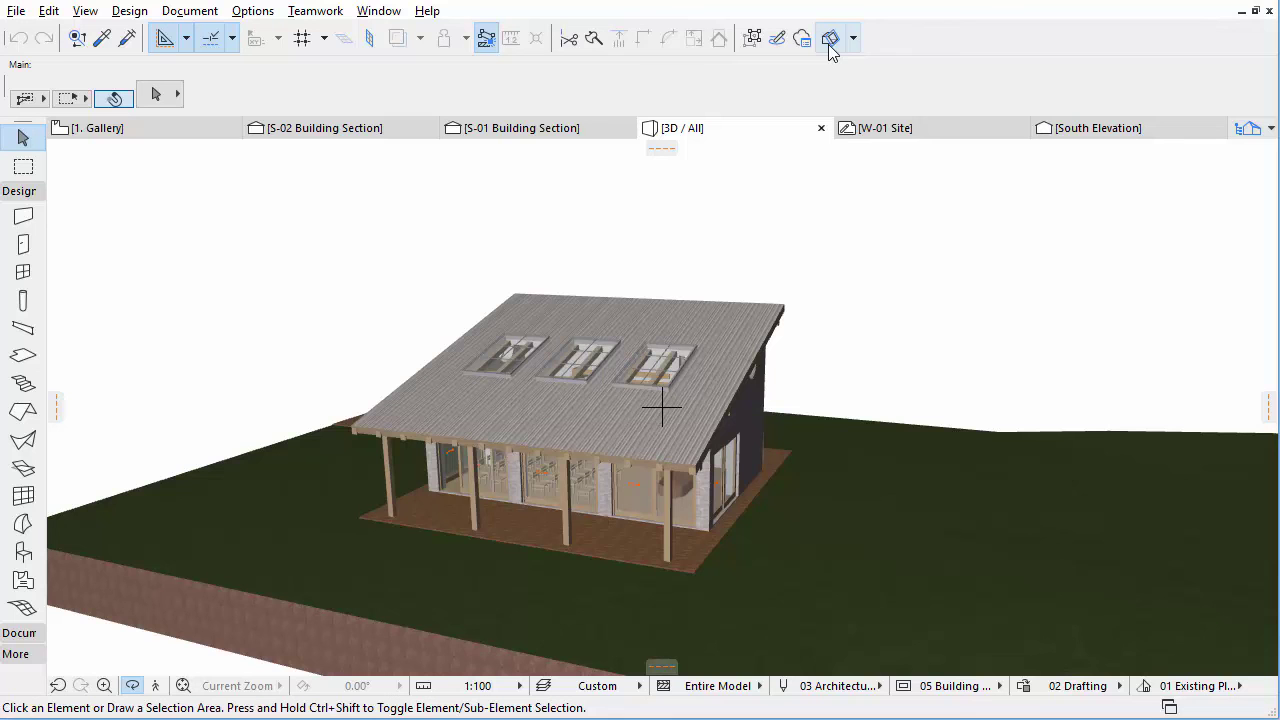
- Return to the 1. Gallery floor plan with the dimensions on both sides in view
{"action": "left_click", "coordinate": [197, 140]}
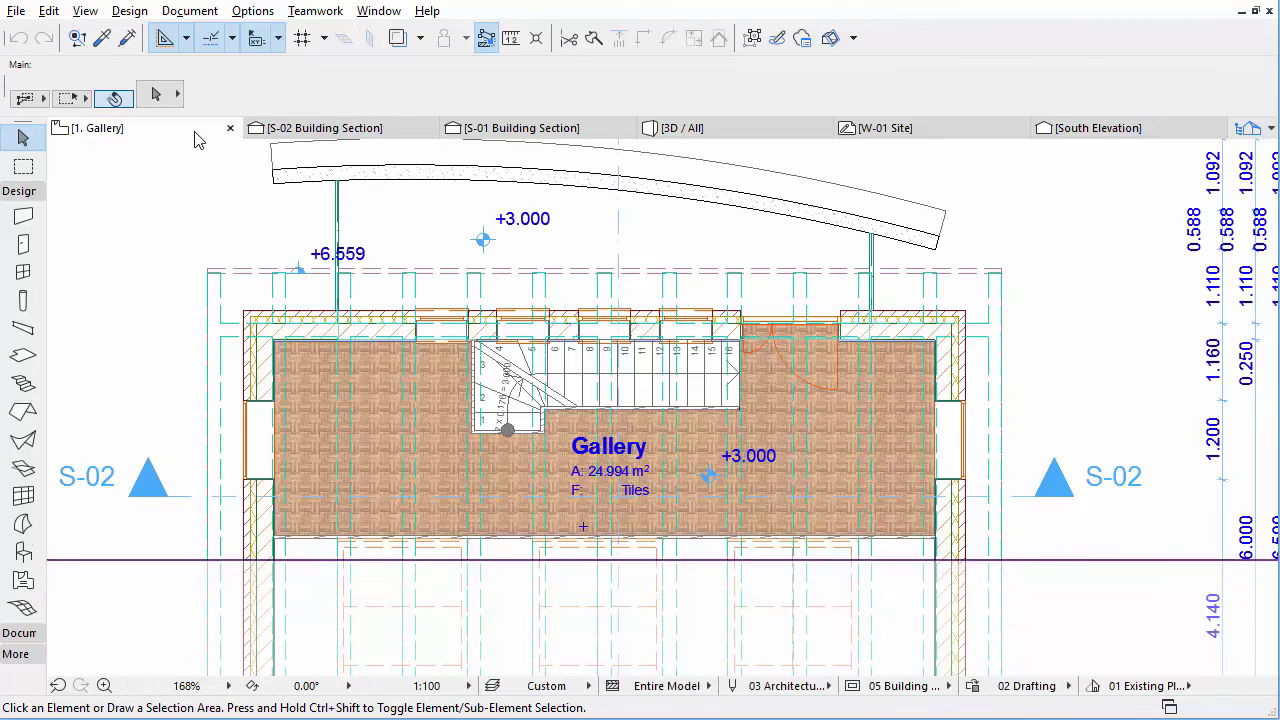
{"action": "scroll", "coordinate": [363, 262], "scroll_direction": "down", "scroll_amount": 2}
{"action": "middle_click_drag", "start_coordinate": [391, 283], "coordinate": [488, 327]}
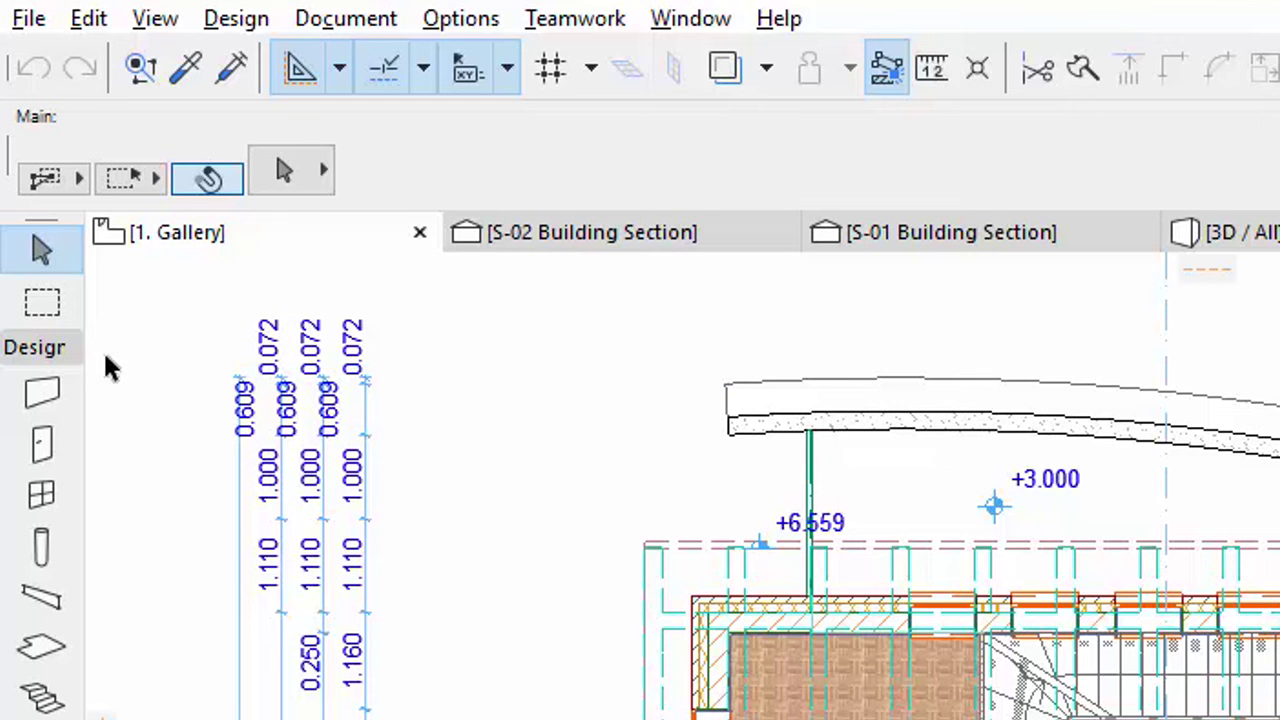
- Draw an all-stories marquee around the Gallery area and show the marquee in 3D
{"action": "left_click", "coordinate": [24, 306]}
{"action": "left_click", "coordinate": [56, 178]}
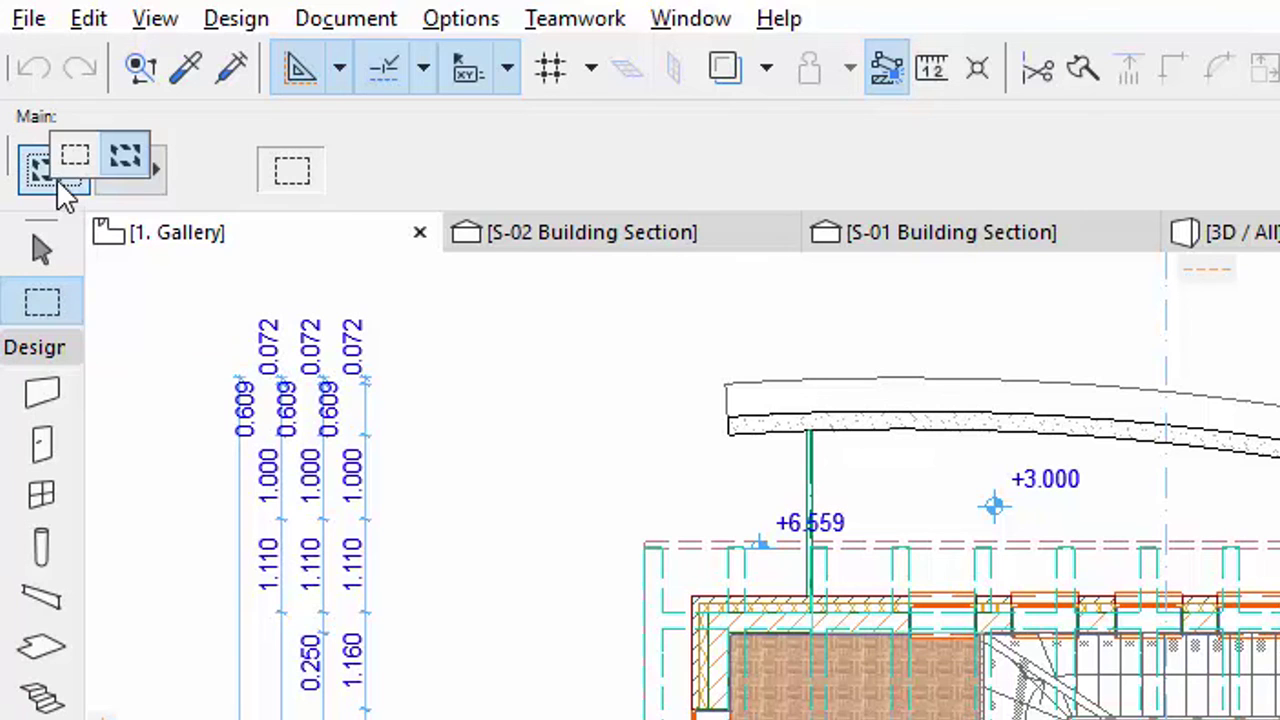
{"action": "left_click", "coordinate": [125, 156]}
{"action": "left_click", "coordinate": [573, 355]}
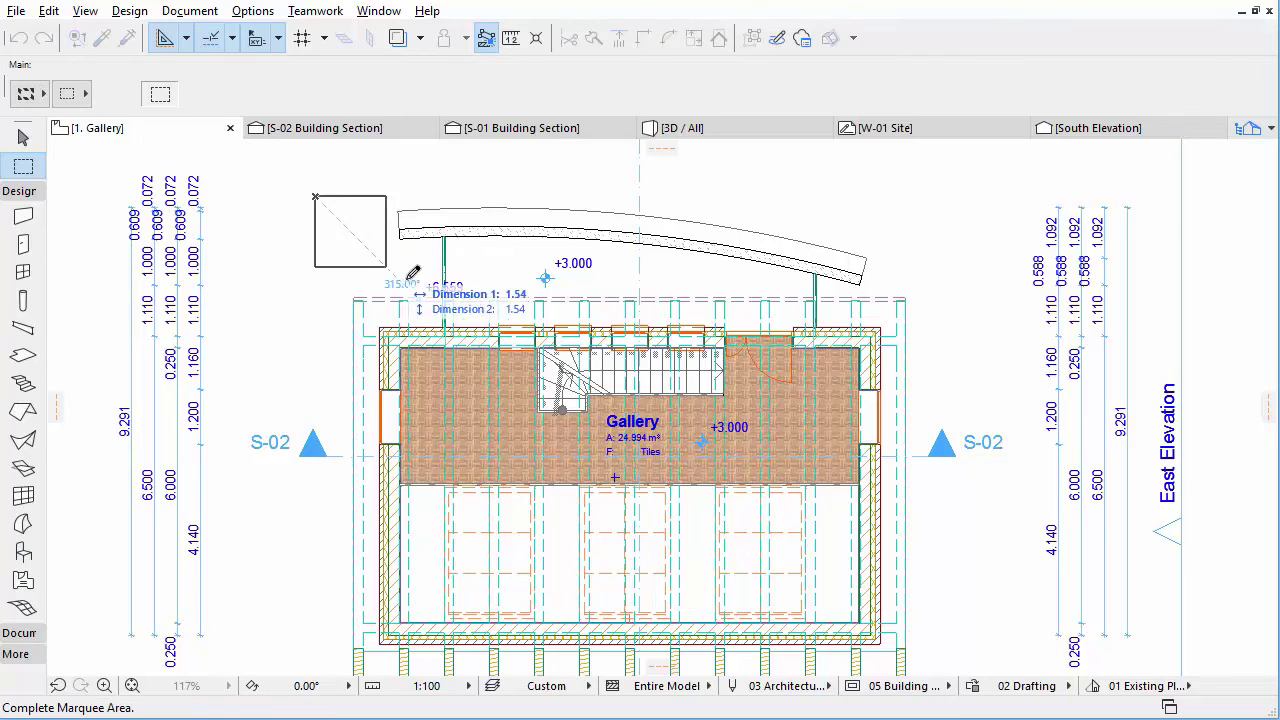
{"action": "left_click", "coordinate": [930, 507]}
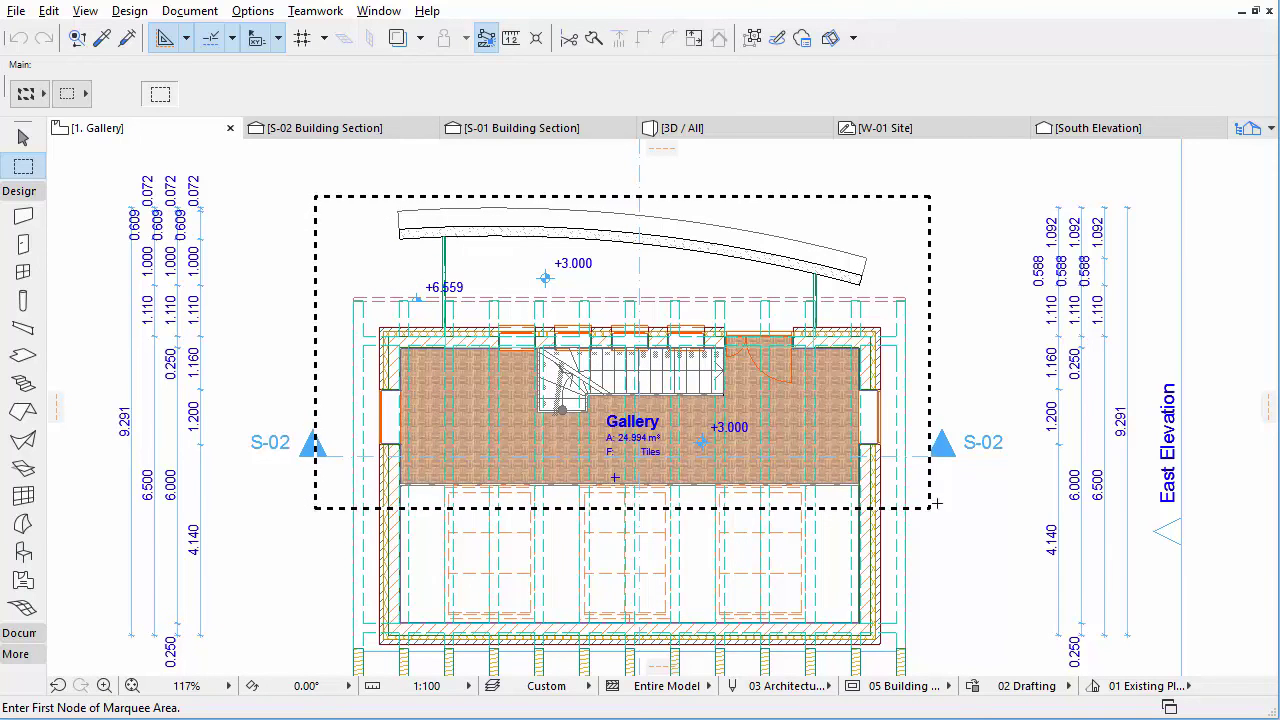
{"action": "right_click", "coordinate": [951, 473]}
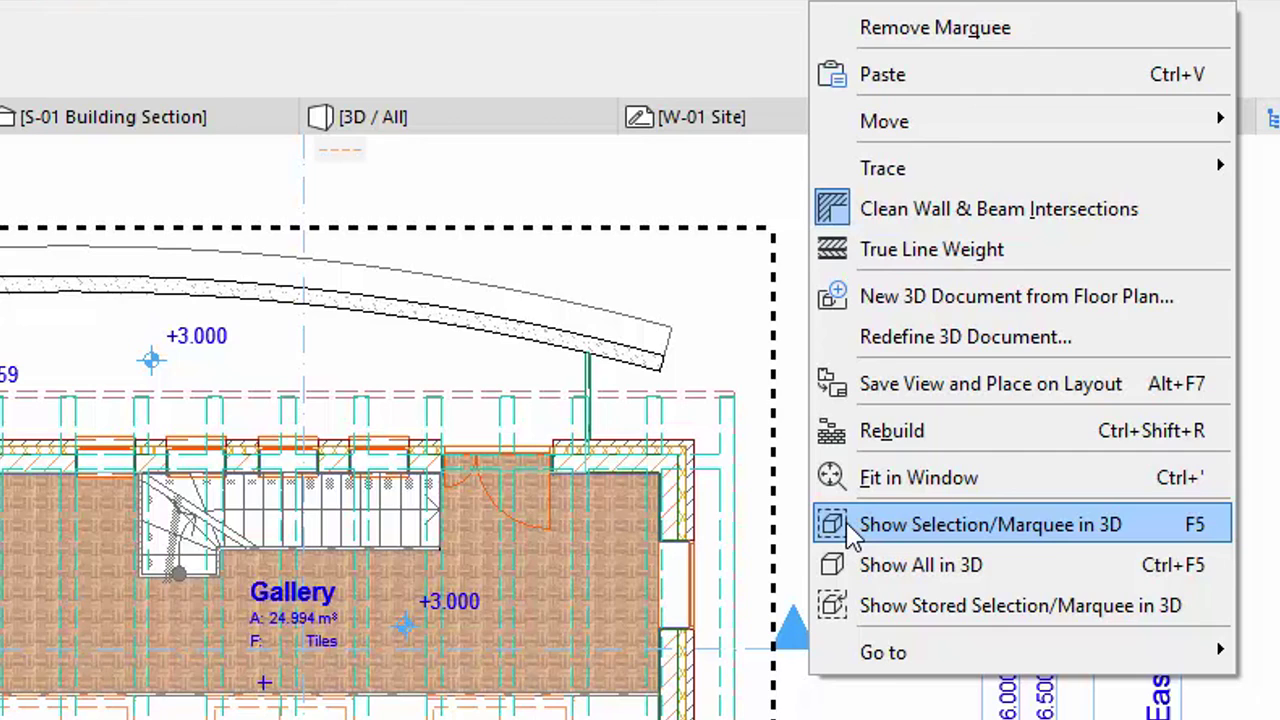
{"action": "left_click", "coordinate": [848, 530]}
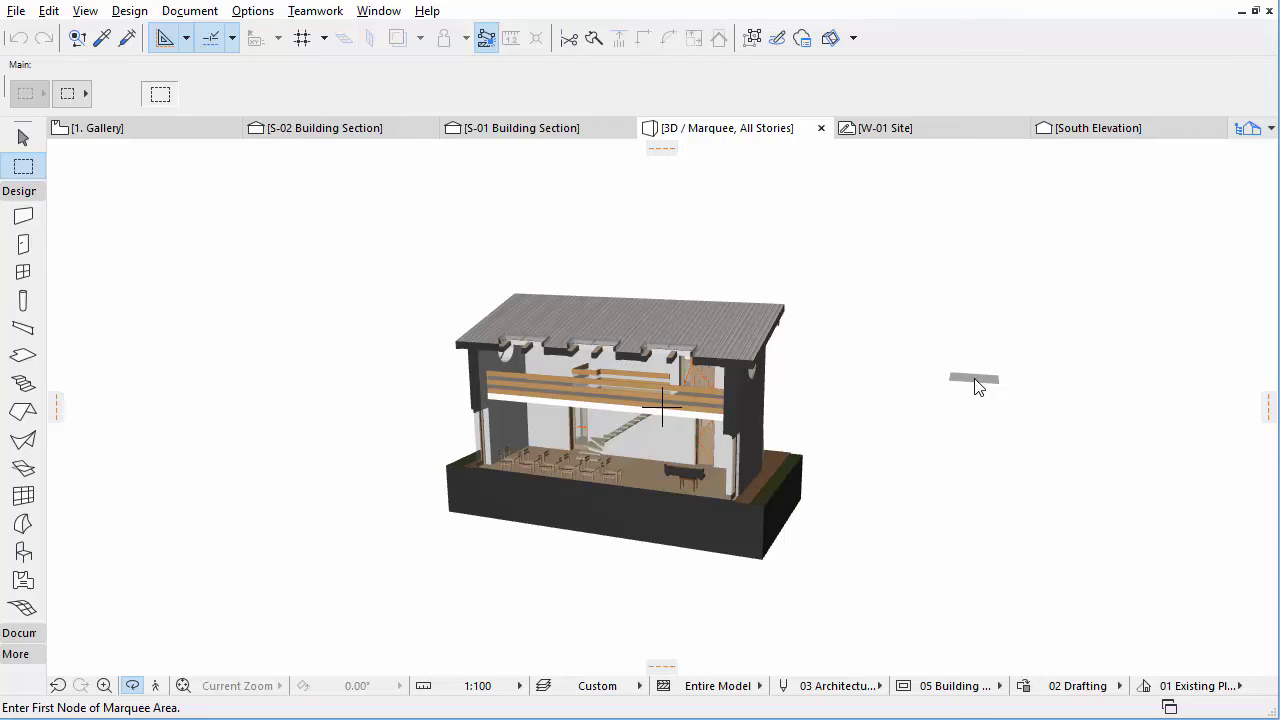
- Reset the 3D window to Show All in 3D, then switch back to the 1. Gallery plan
{"action": "left_click_drag", "start_coordinate": [978, 388], "coordinate": [873, 397]}
{"action": "right_click", "coordinate": [873, 397]}
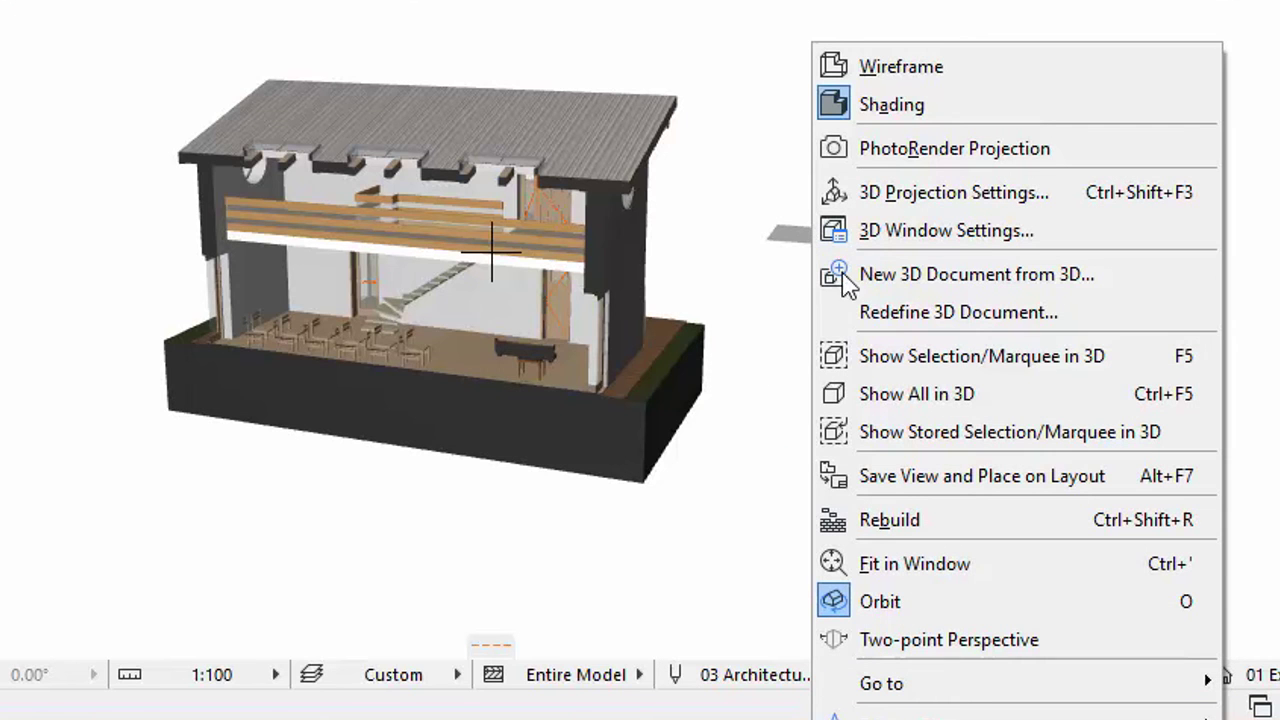
{"action": "left_click", "coordinate": [906, 400]}
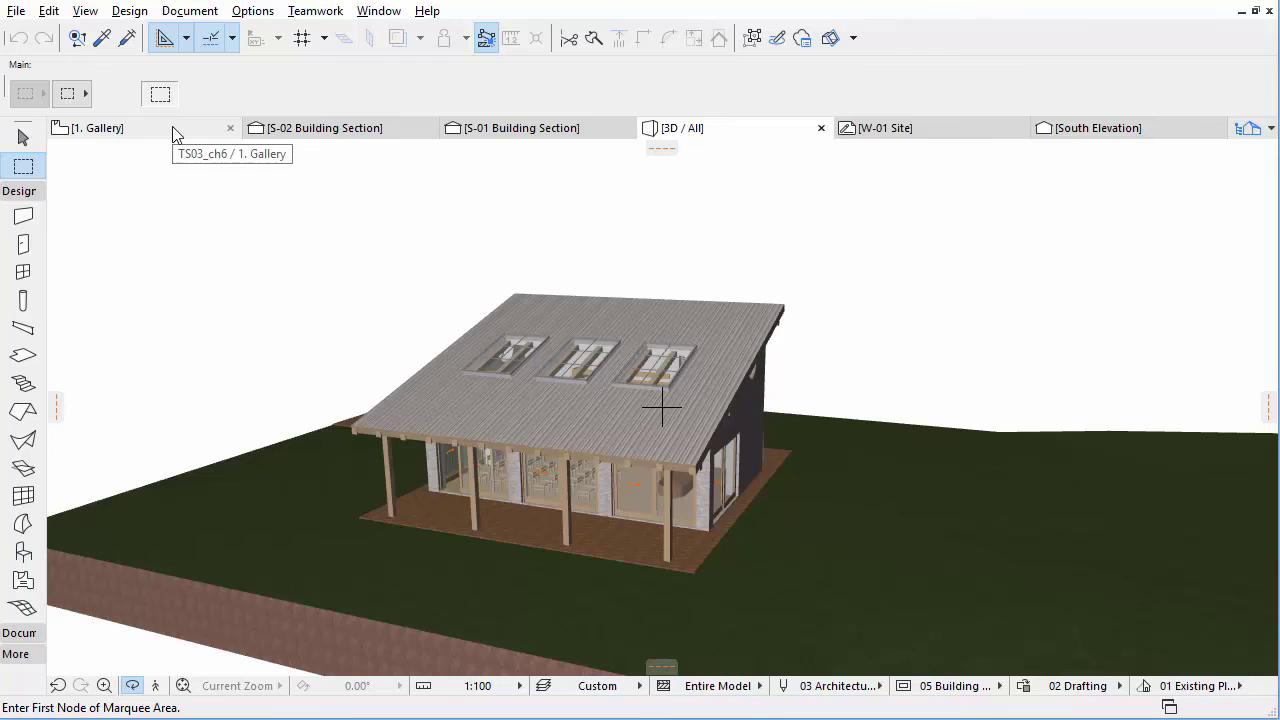
{"action": "left_click", "coordinate": [174, 133]}
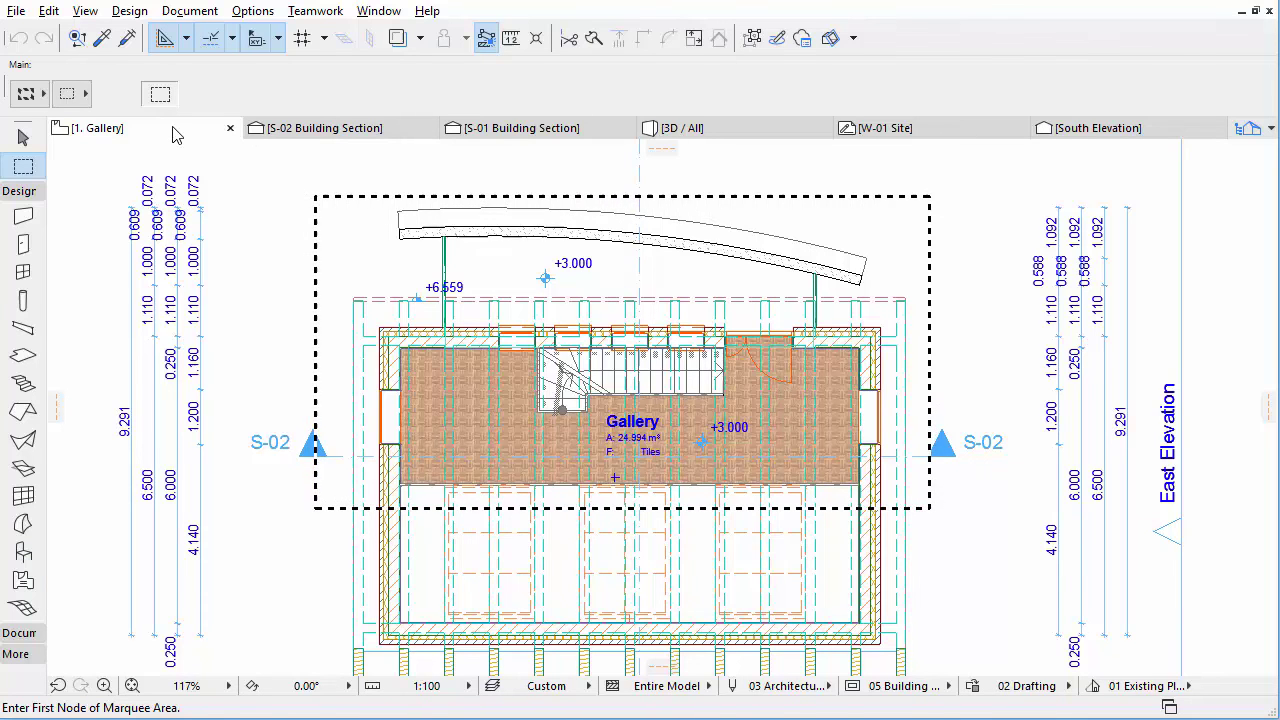
- Bring up the context menu of the all-stories marquee on the Gallery plan to reach Remove Marquee
{"action": "right_click", "coordinate": [225, 191]}
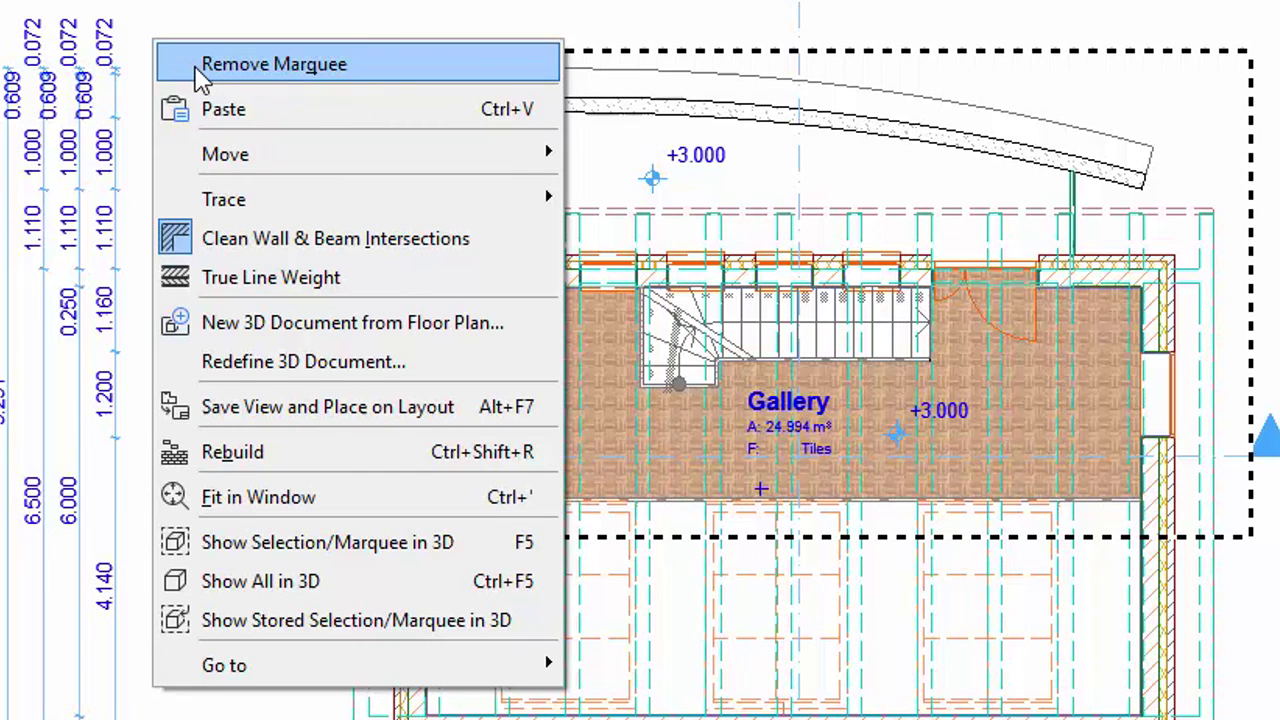